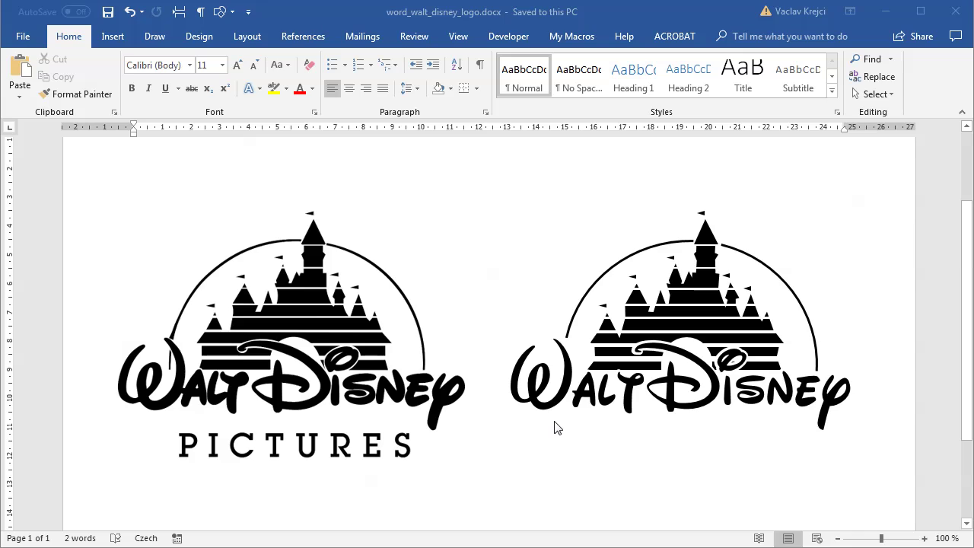
pyautogui.click(464, 260)
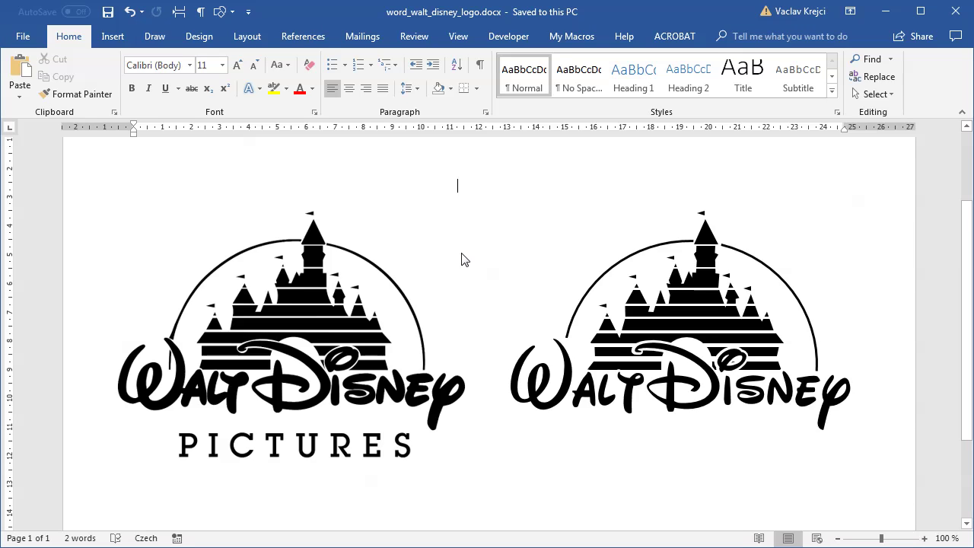
pyautogui.click(357, 338)
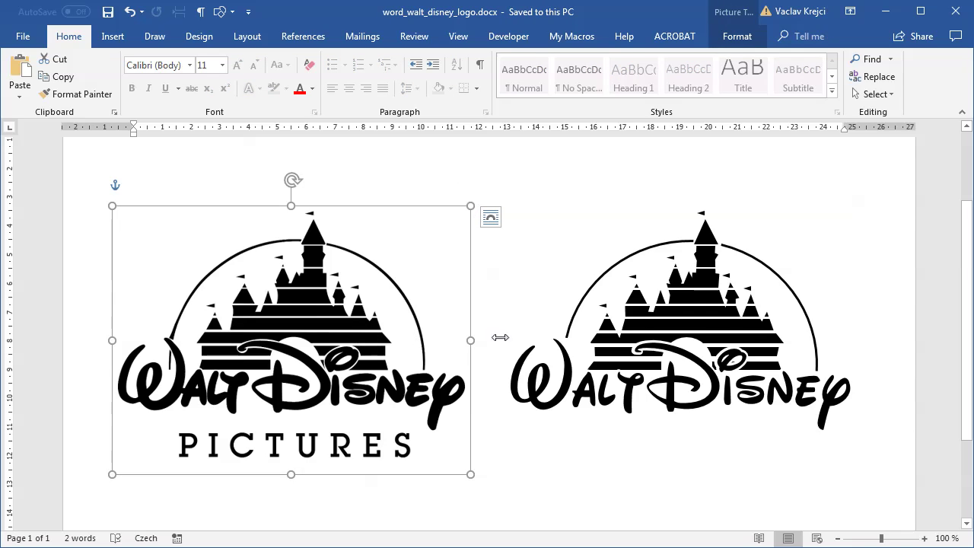
pyautogui.click(668, 335)
pyautogui.click(570, 217)
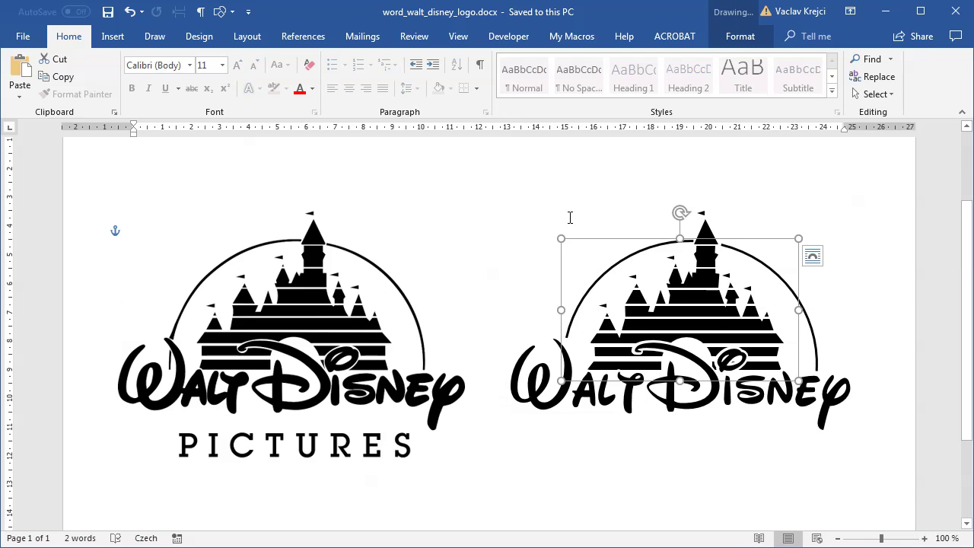
pyautogui.click(564, 209)
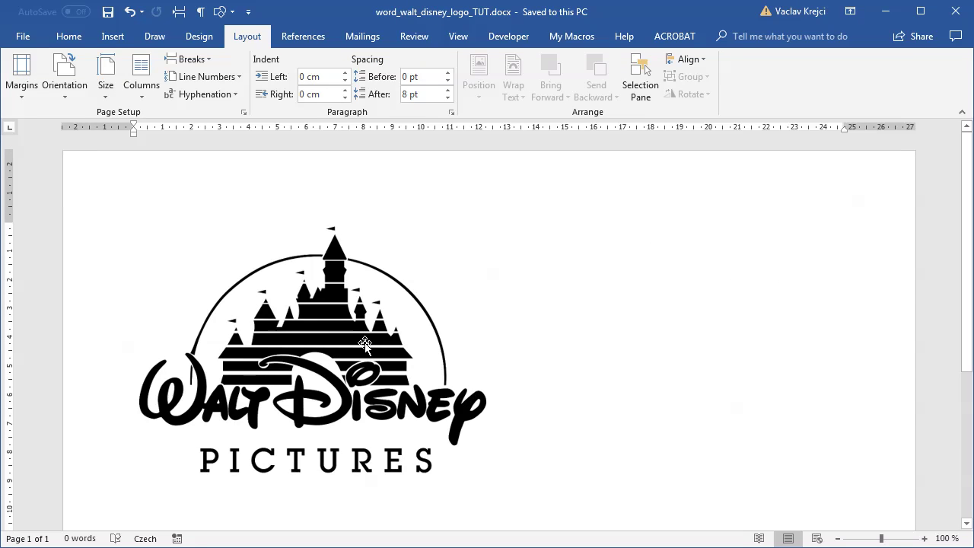
# Step: Recolor the Walt Disney Pictures logo picture with the light grey Recolor variation
pyautogui.click(364, 343)
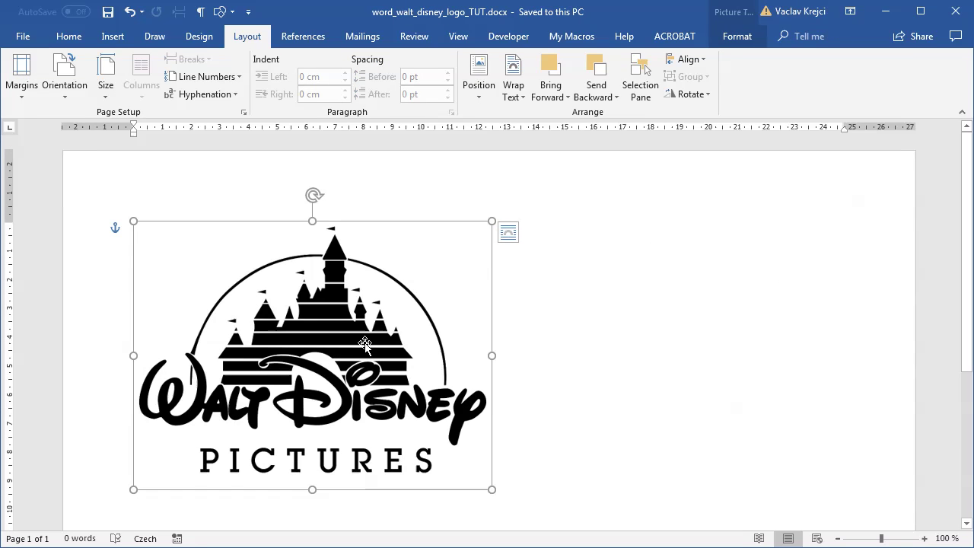
pyautogui.click(731, 38)
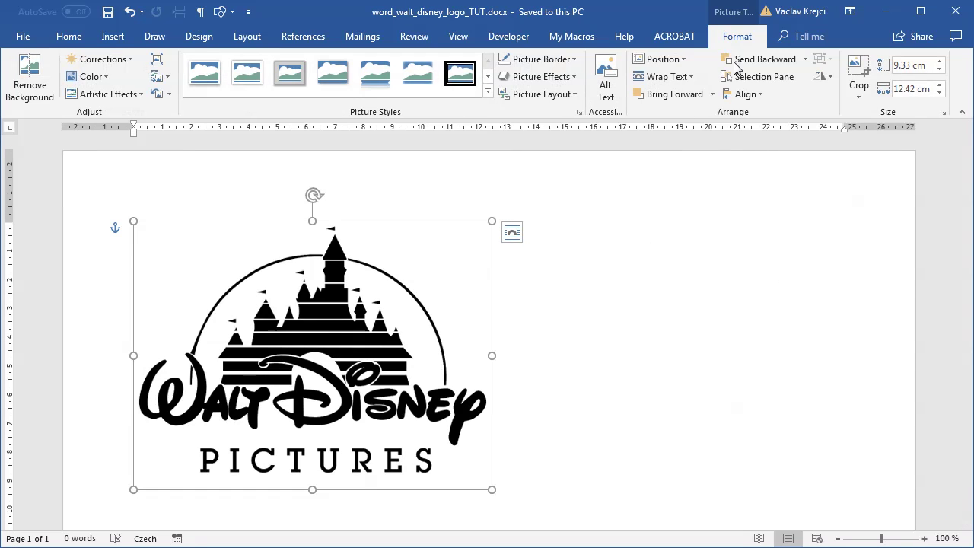
pyautogui.click(107, 78)
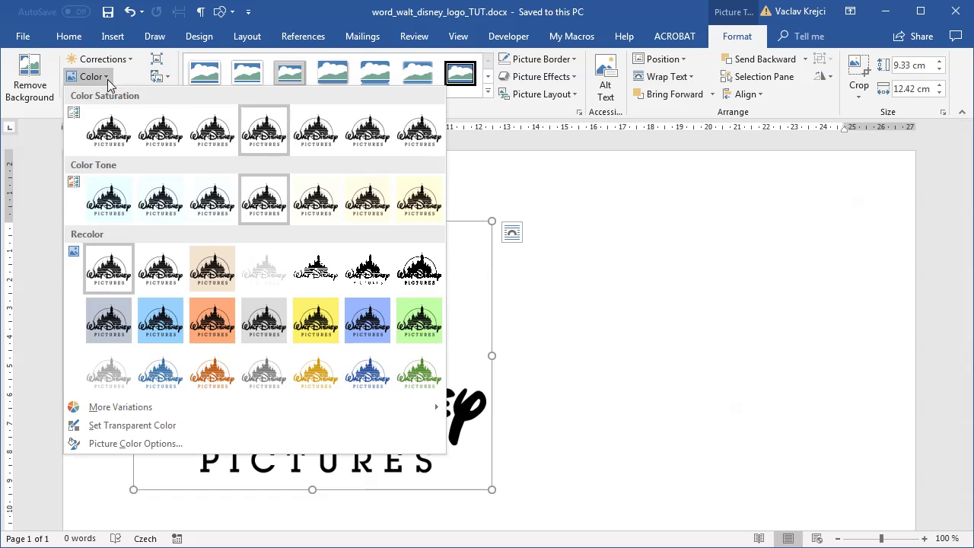
pyautogui.click(107, 373)
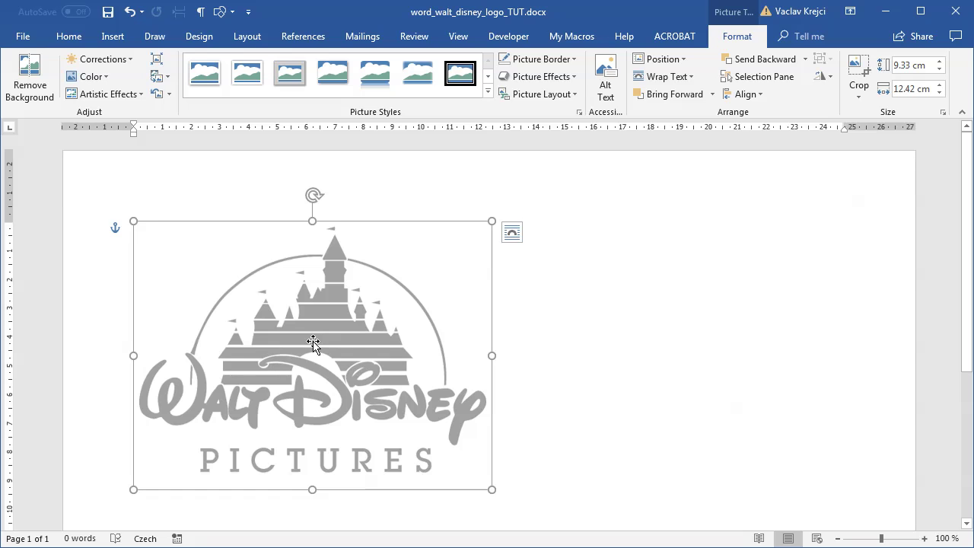
# Step: Trace the castle silhouette with all its towers as one closed Freeform shape, about 5.4 cm high and 6.9 cm wide
pyautogui.moveTo(881, 539); pyautogui.dragTo(890, 538)
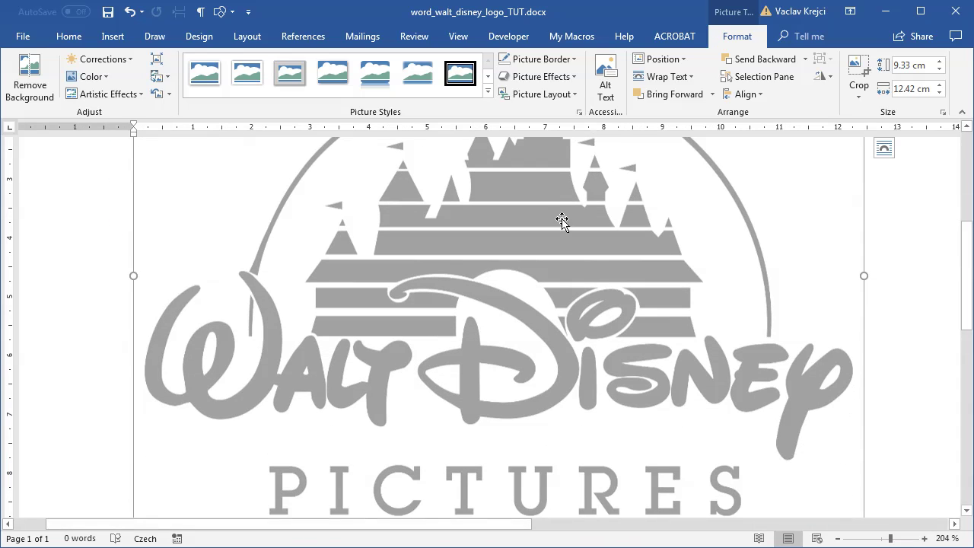
pyautogui.moveTo(967, 328); pyautogui.dragTo(966, 284)
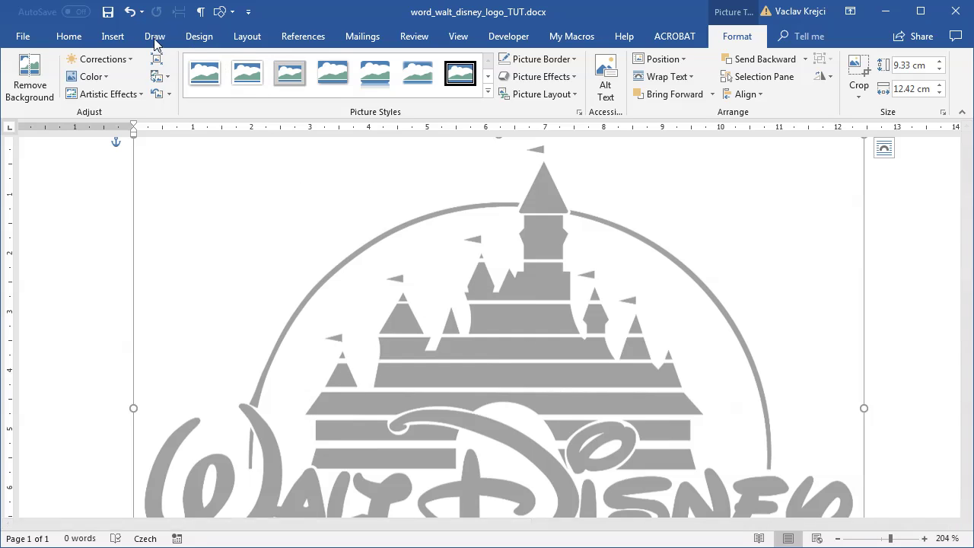
pyautogui.click(121, 41)
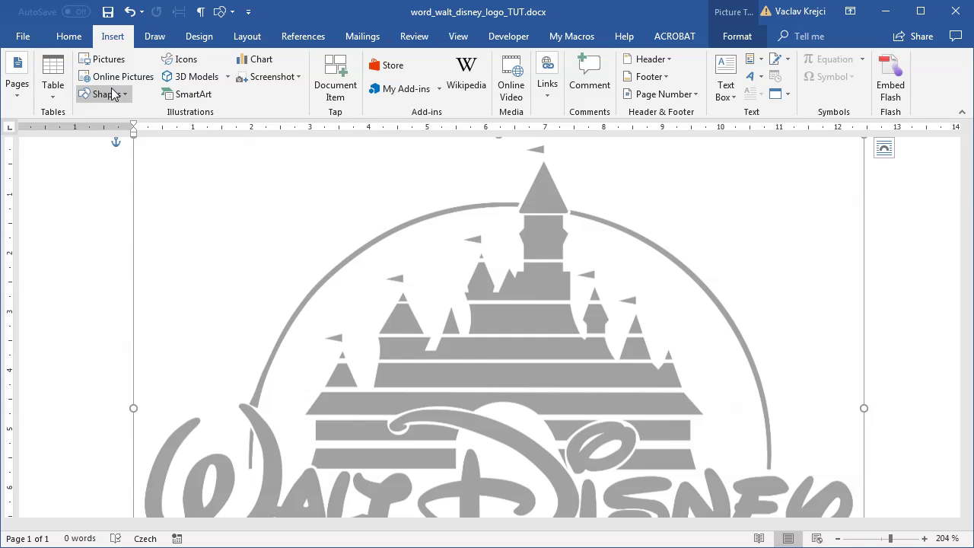
pyautogui.click(104, 93)
pyautogui.click(236, 176)
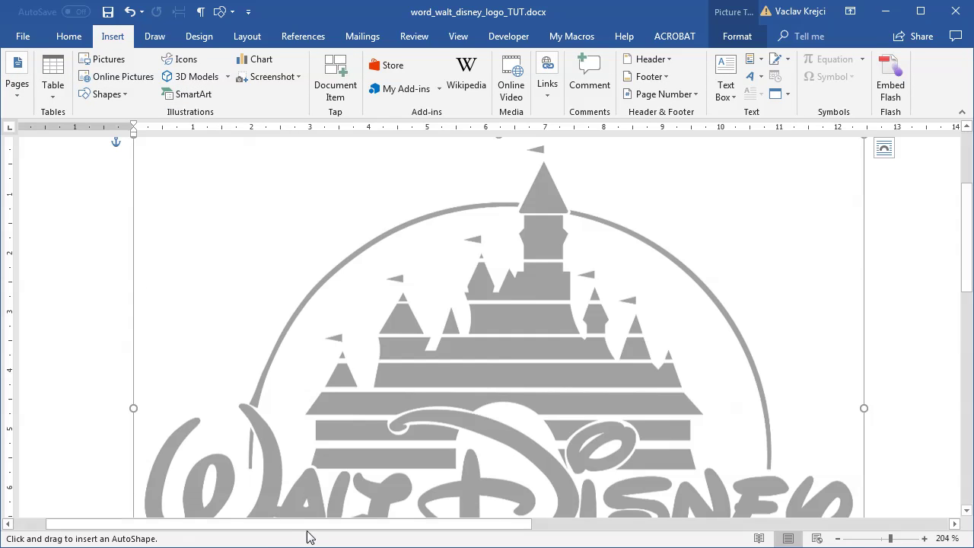
pyautogui.click(306, 467)
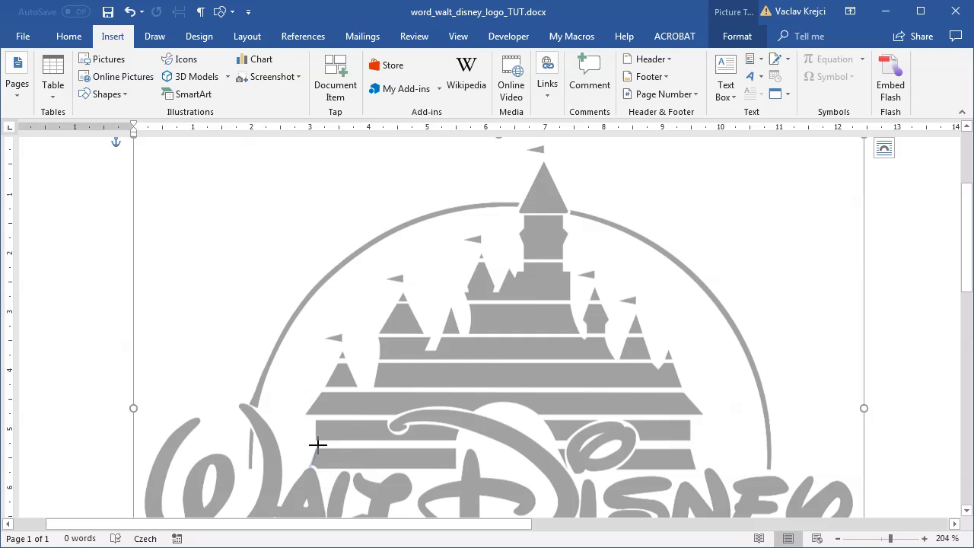
pyautogui.click(304, 415)
pyautogui.click(341, 351)
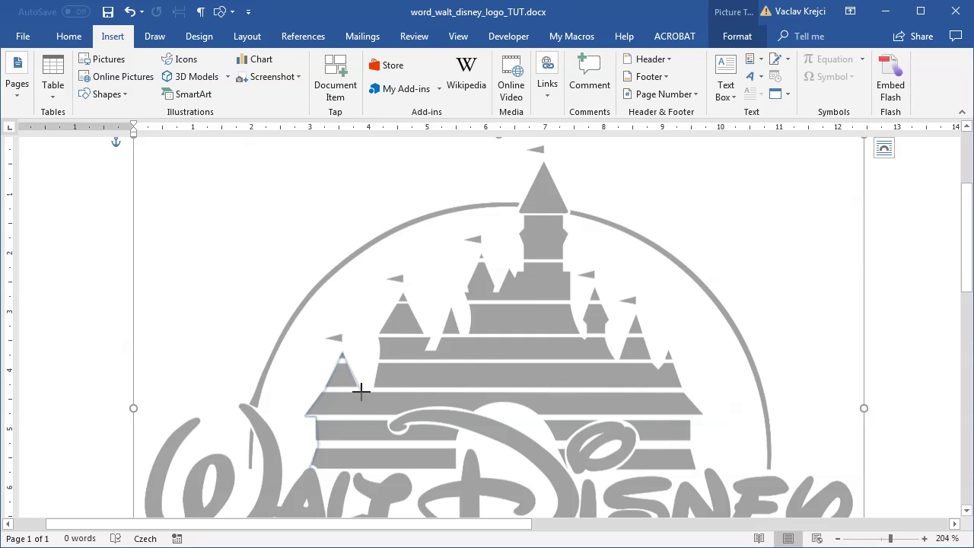
pyautogui.click(378, 335)
pyautogui.click(399, 292)
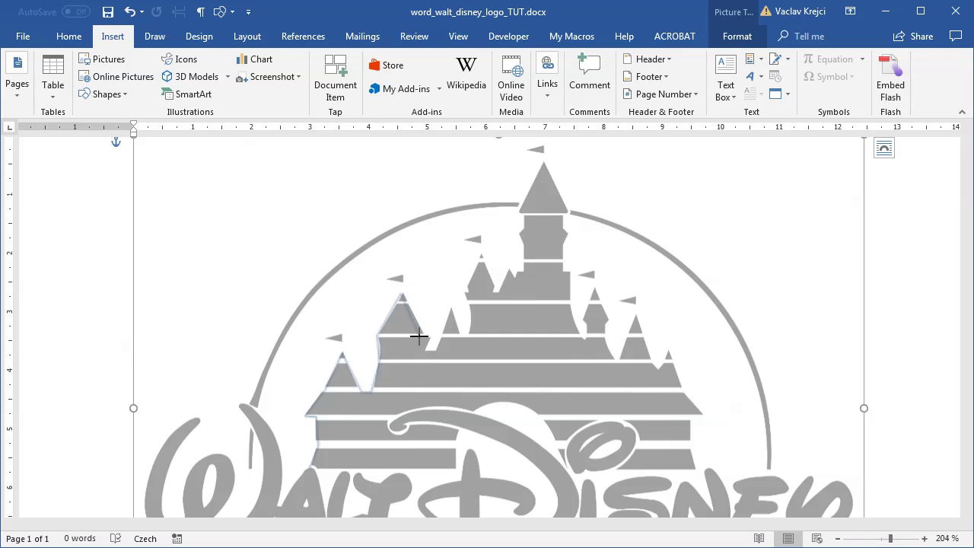
pyautogui.click(432, 336)
pyautogui.click(436, 349)
pyautogui.click(449, 309)
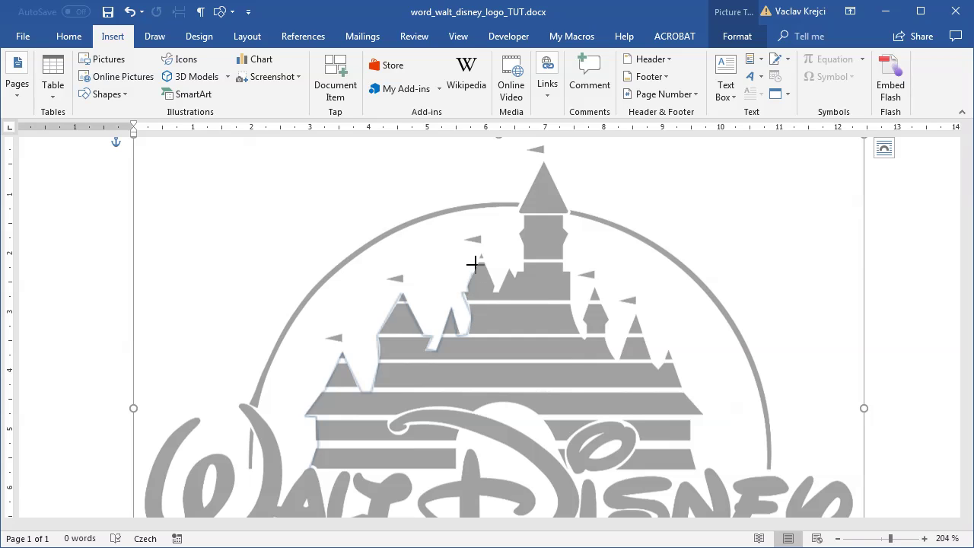
pyautogui.click(481, 255)
pyautogui.click(517, 210)
pyautogui.click(544, 158)
pyautogui.click(565, 215)
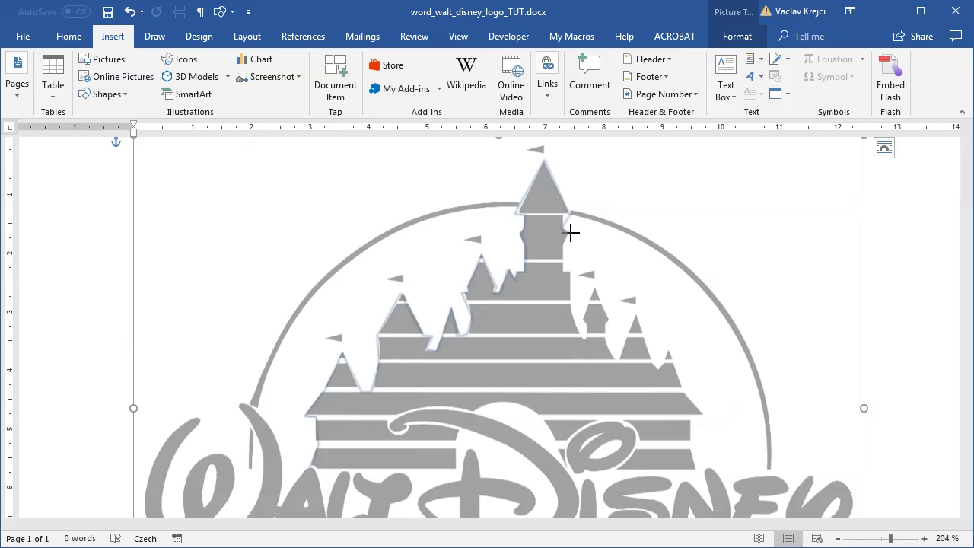
pyautogui.click(570, 307)
pyautogui.click(591, 288)
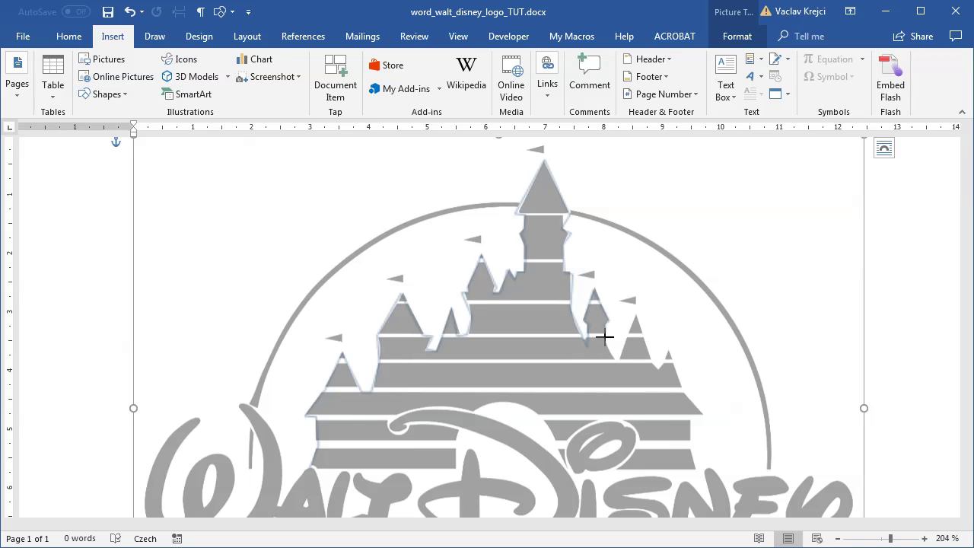
pyautogui.click(617, 363)
pyautogui.click(635, 311)
pyautogui.click(668, 350)
pyautogui.click(705, 417)
pyautogui.click(698, 473)
pyautogui.click(304, 473)
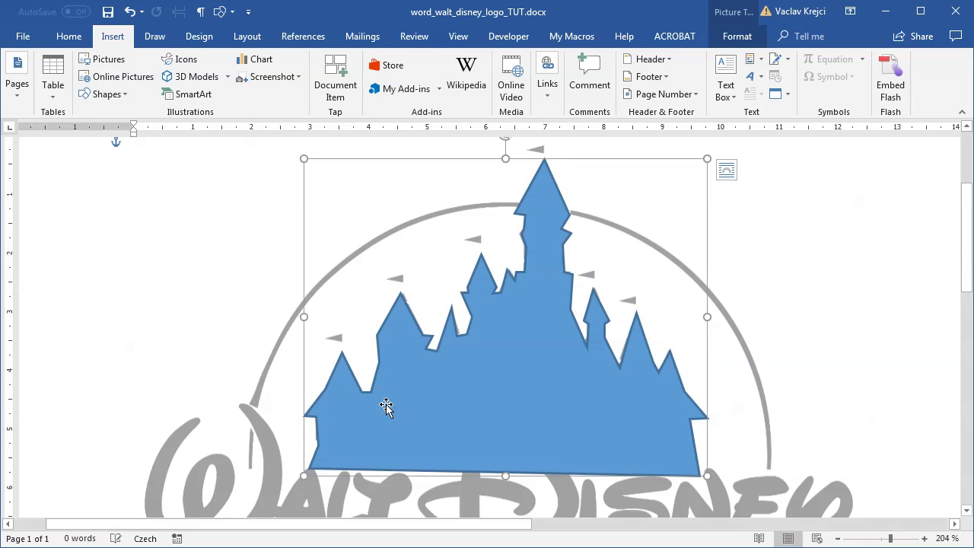
# Step: Set the castle shape's fill transparency to 46 % and remove its outline
pyautogui.rightClick(524, 345)
pyautogui.press('o')
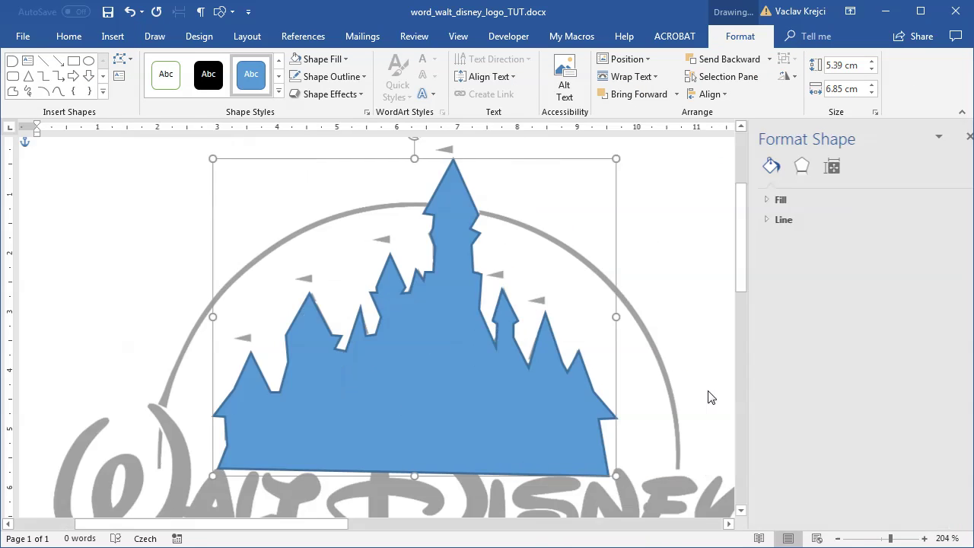
pyautogui.click(765, 200)
pyautogui.moveTo(829, 339); pyautogui.dragTo(856, 339)
pyautogui.click(792, 365)
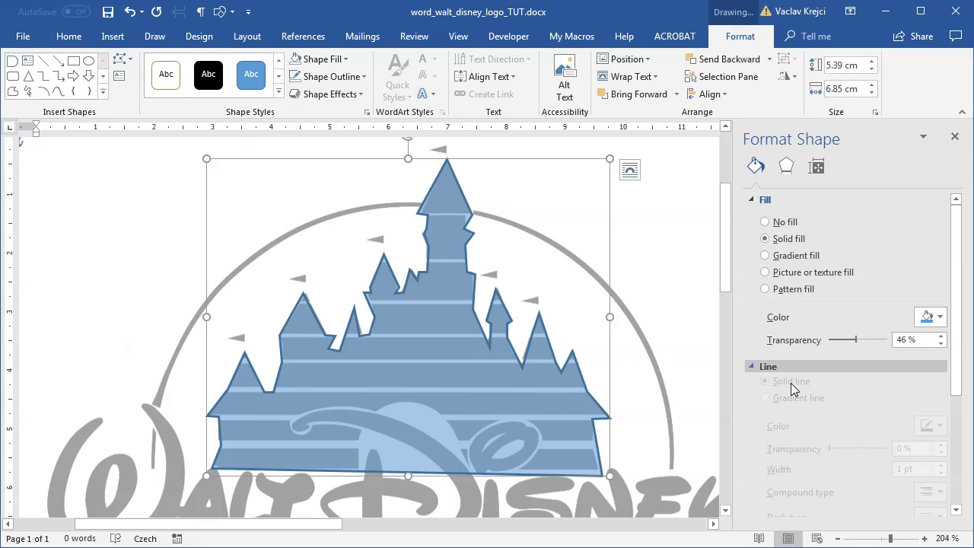
pyautogui.click(787, 389)
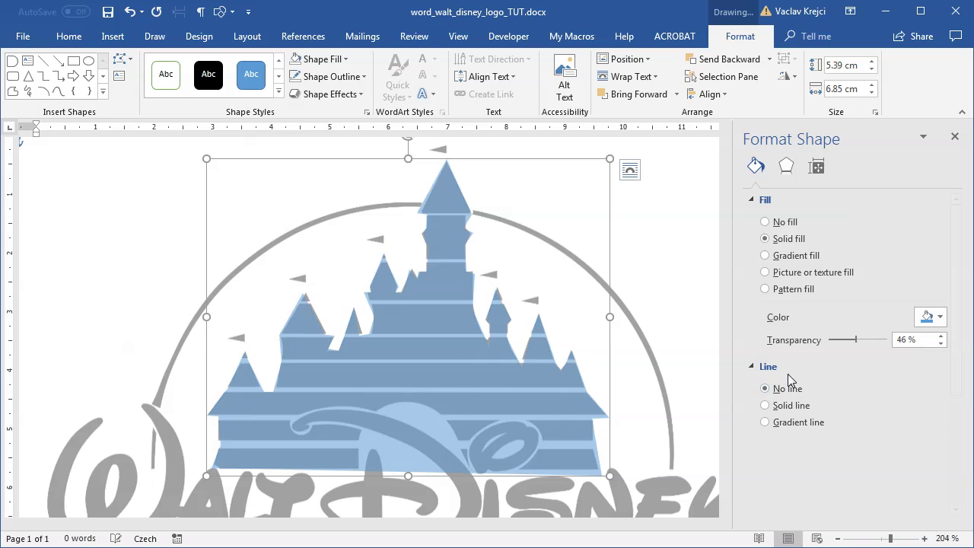
pyautogui.click(955, 136)
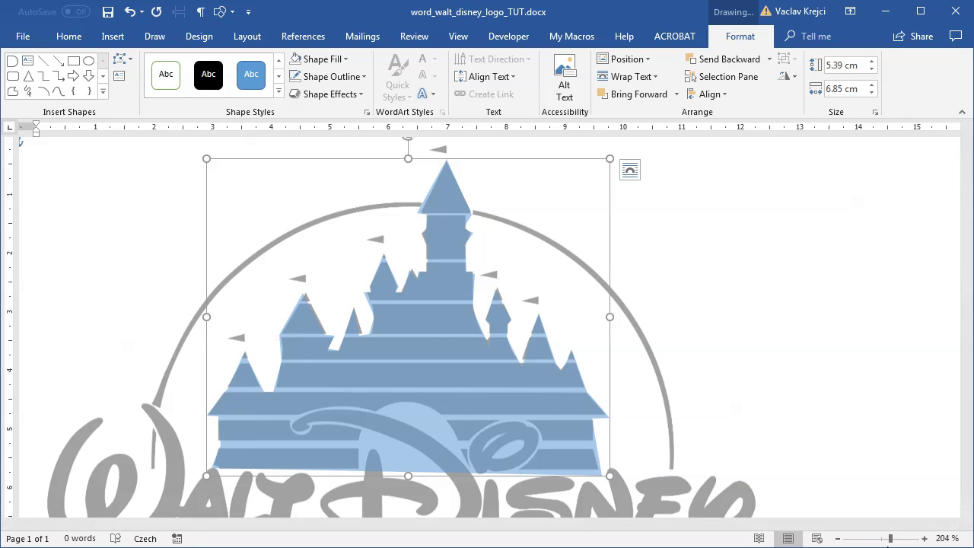
# Step: Edit the castle shape's points so the left tower's peak, the small spire's base and the ledge beside it match the picture
pyautogui.moveTo(890, 538); pyautogui.dragTo(911, 538)
pyautogui.scroll(-3, 525, 385)
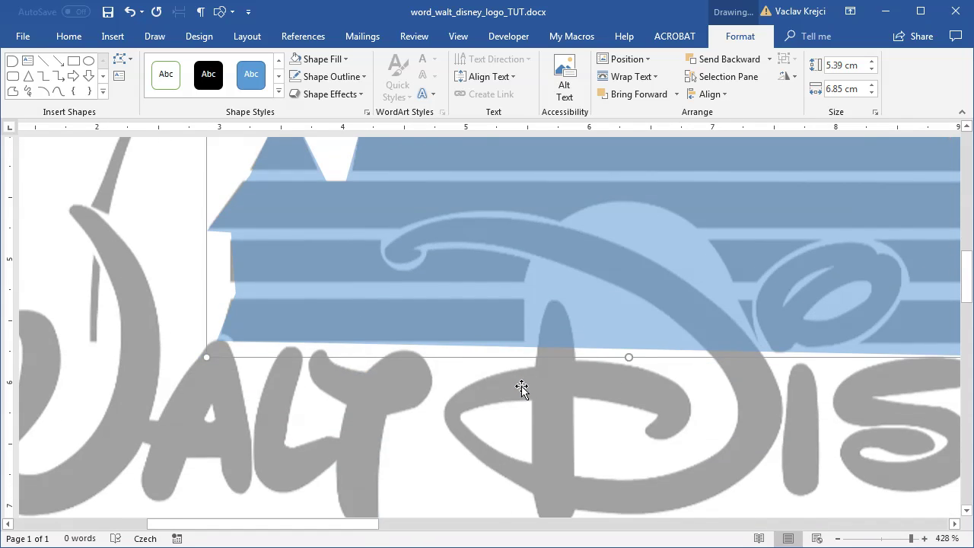
pyautogui.scroll(8, 477, 407)
pyautogui.scroll(-2, 459, 411)
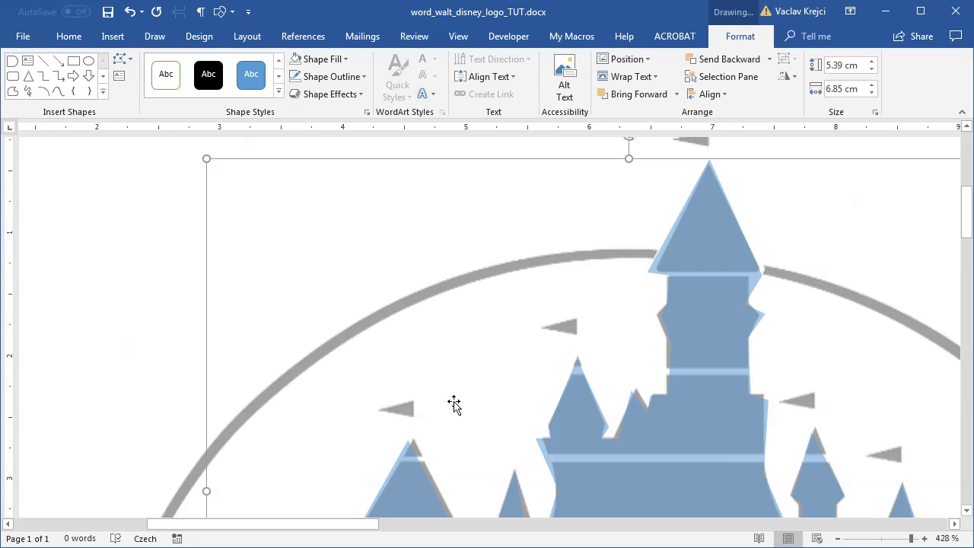
pyautogui.scroll(-5, 402, 282)
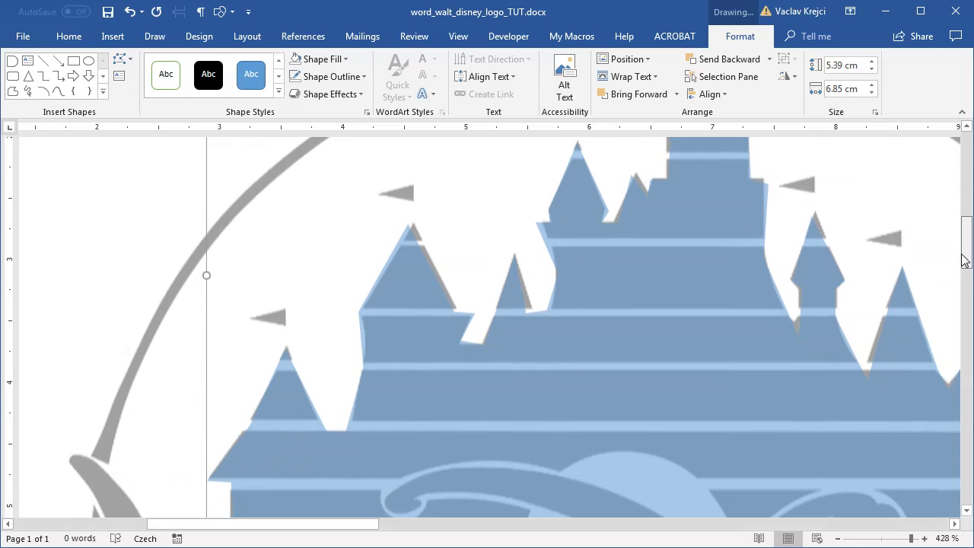
pyautogui.rightClick(402, 282)
pyautogui.click(451, 390)
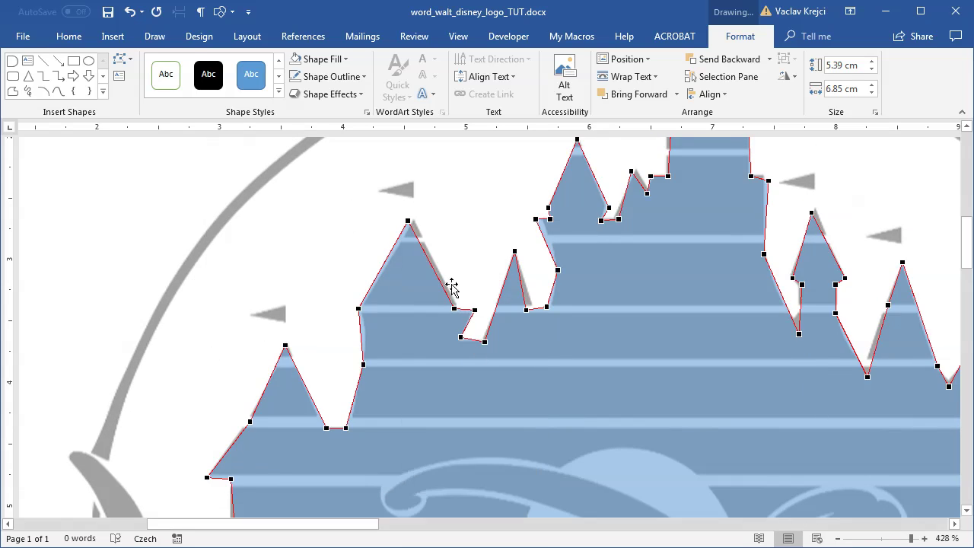
pyautogui.click(417, 219)
pyautogui.moveTo(417, 219); pyautogui.dragTo(414, 219)
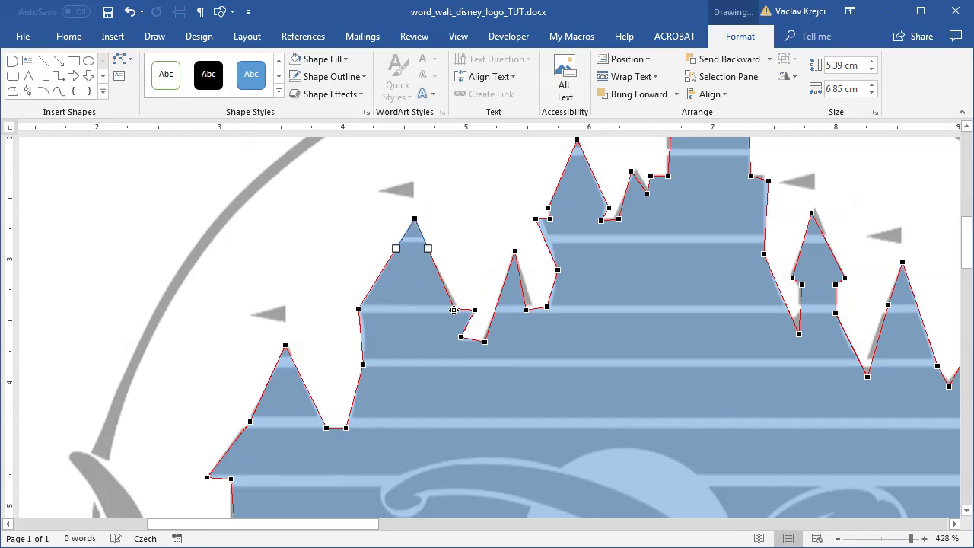
pyautogui.click(530, 310)
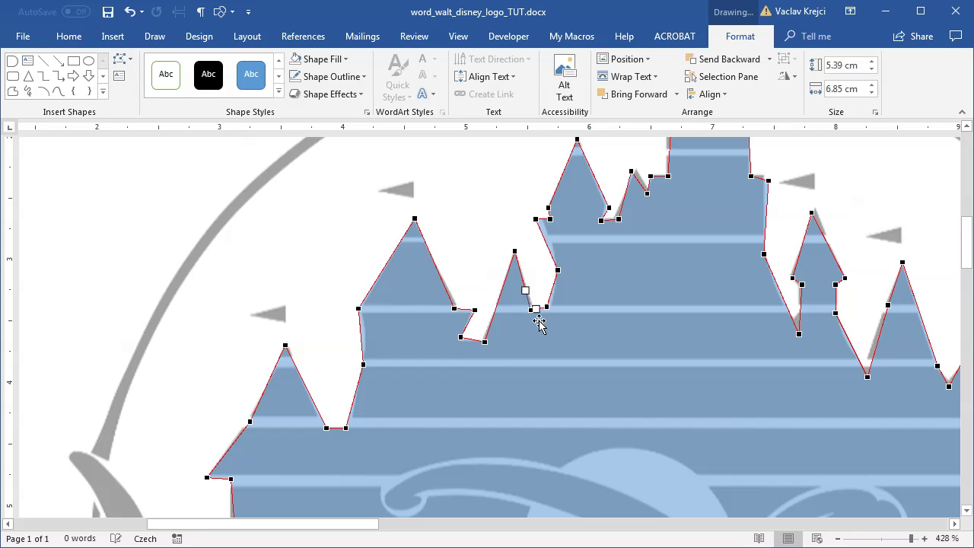
pyautogui.click(535, 218)
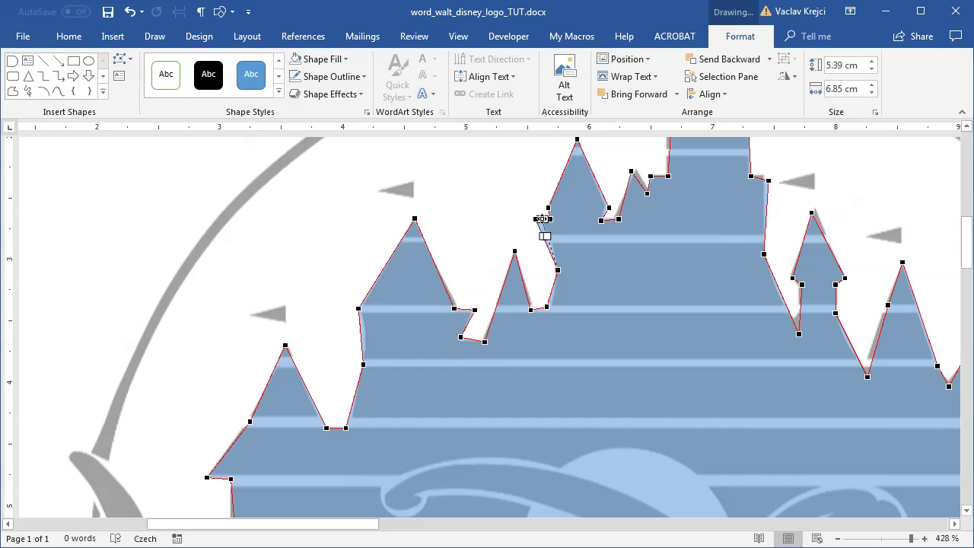
# Step: Adjust the castle shape's points at the tallest tower's left bulge and left roof corner to match the picture
pyautogui.moveTo(375, 525); pyautogui.dragTo(434, 530)
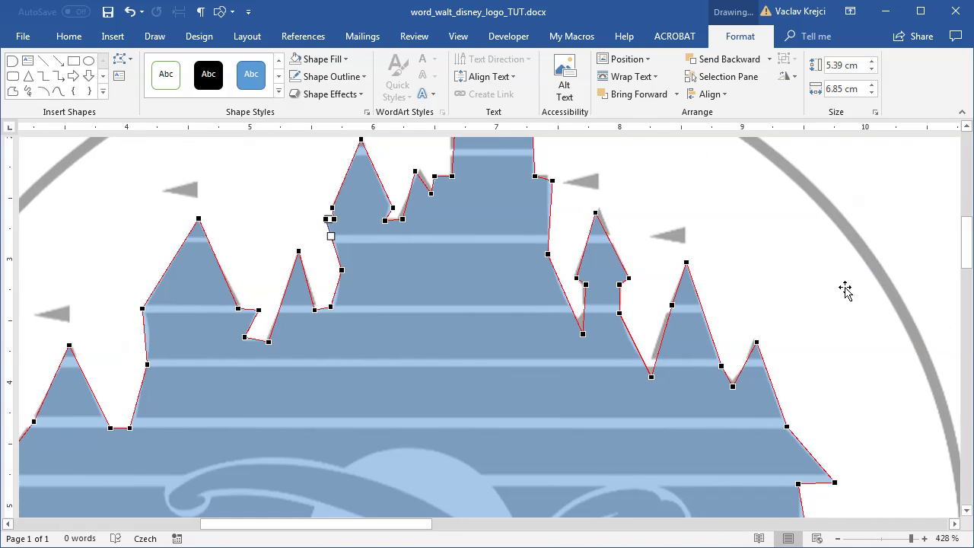
pyautogui.moveTo(963, 254); pyautogui.dragTo(963, 230)
pyautogui.click(445, 271)
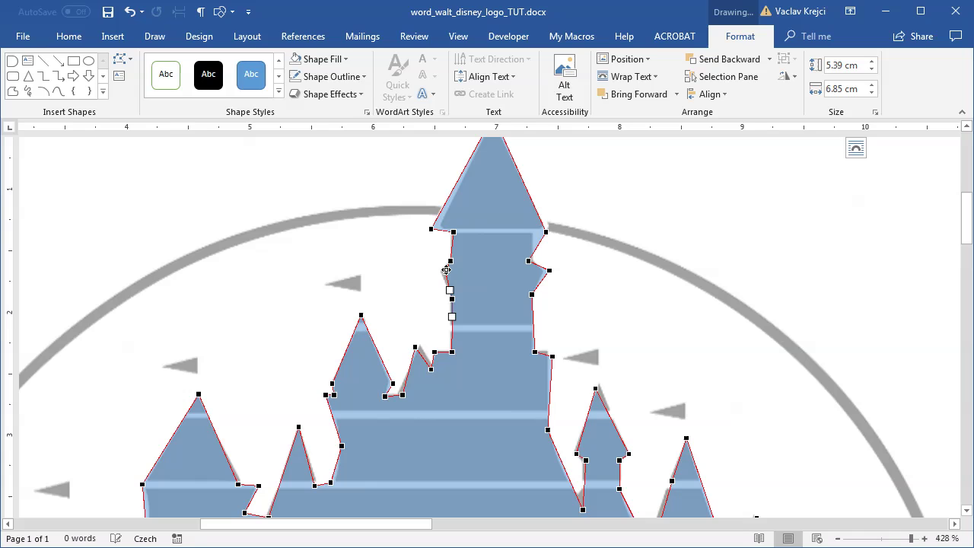
pyautogui.moveTo(433, 228); pyautogui.dragTo(440, 226)
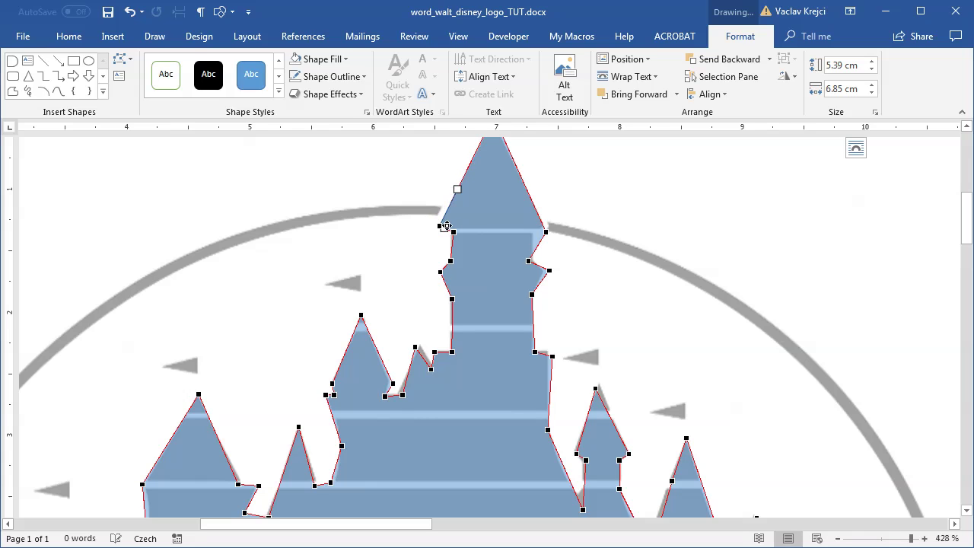
pyautogui.moveTo(966, 212); pyautogui.dragTo(967, 201)
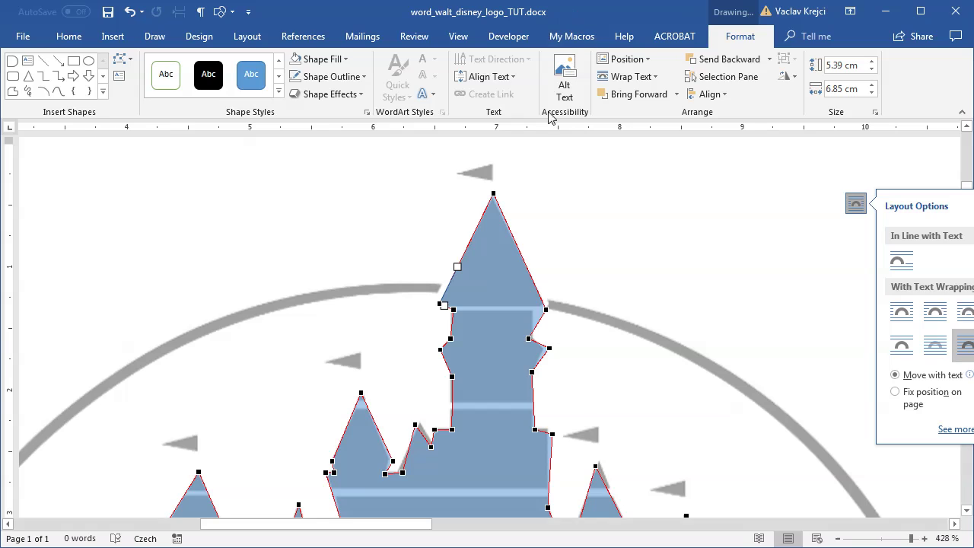
# Step: Add and move points on the tallest tower's right side so the wall under the roof runs straight along the picture
pyautogui.click(541, 330)
pyautogui.click(537, 325)
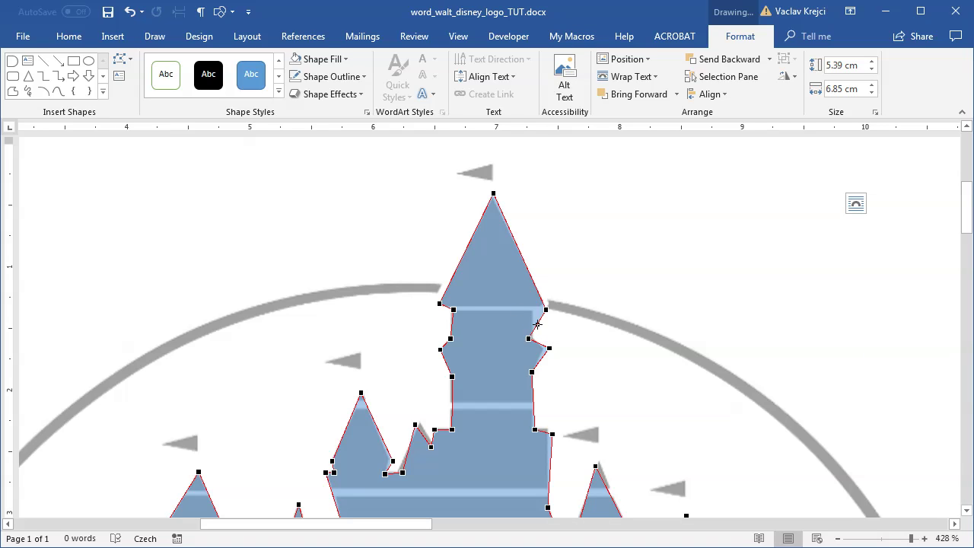
pyautogui.moveTo(539, 322)
pyautogui.mouseDown()
pyautogui.moveTo(534, 310)
pyautogui.moveTo(536, 342)
pyautogui.mouseUp()
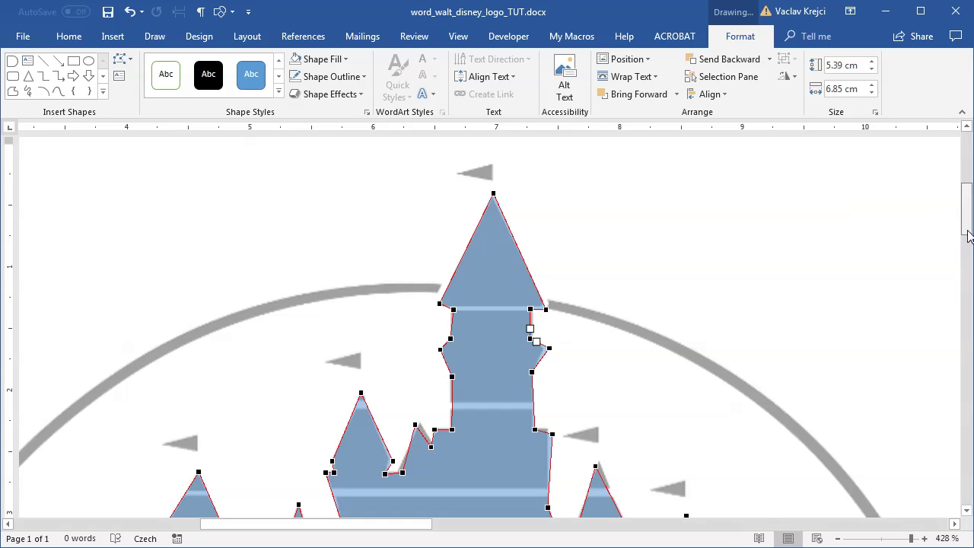
# Step: Align the castle's points at the central block's right shoulder, the adjacent right tower's peak and the valley beyond it with the picture
pyautogui.scroll(-3, 568, 306)
pyautogui.moveTo(556, 324); pyautogui.dragTo(552, 321)
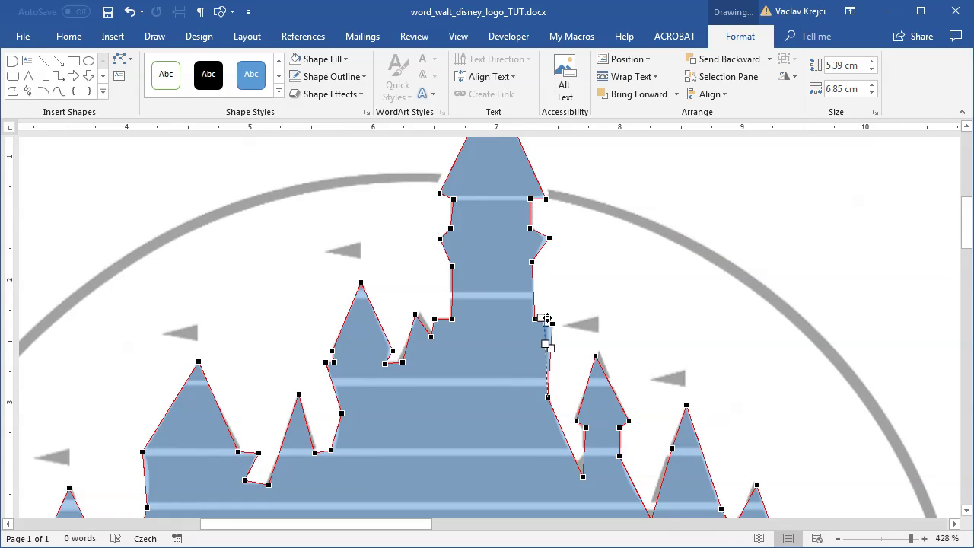
pyautogui.click(596, 356)
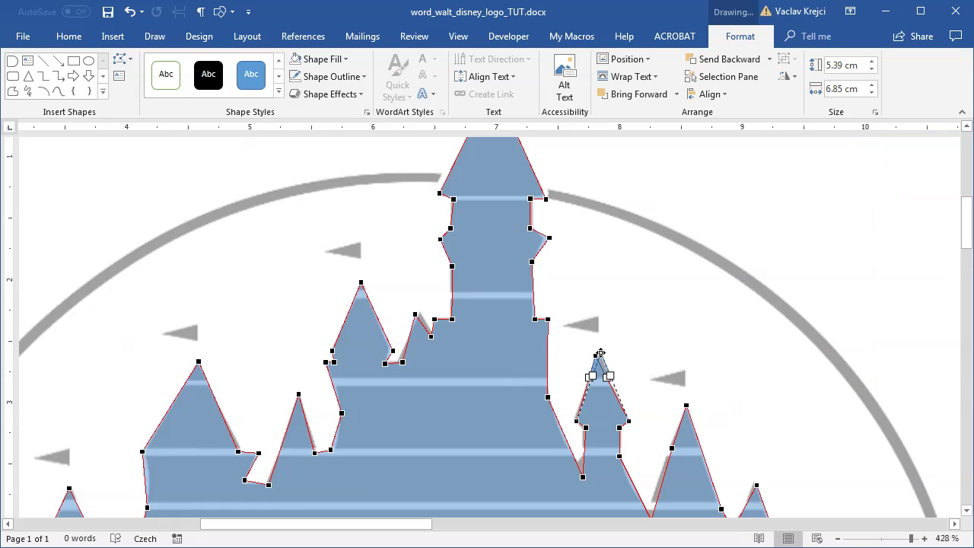
pyautogui.scroll(-4, 881, 293)
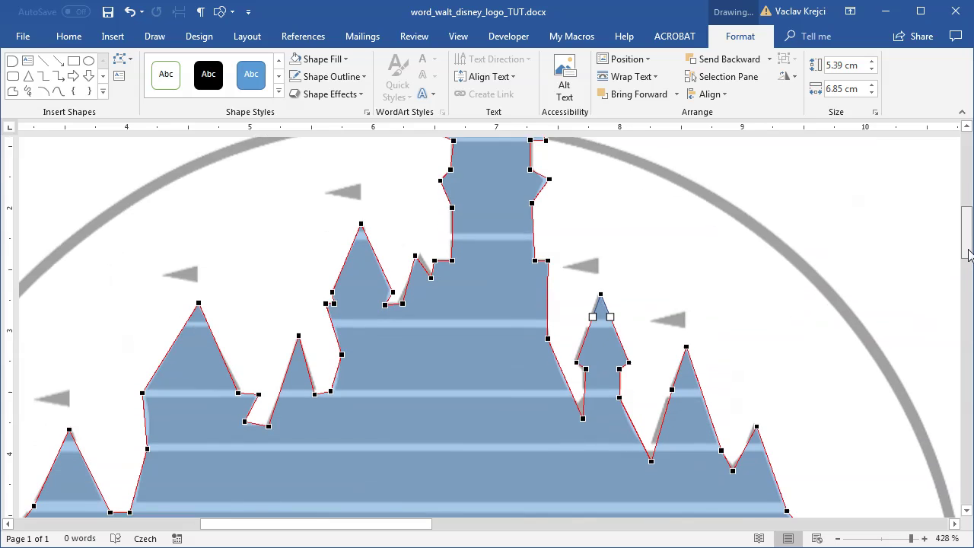
pyautogui.moveTo(649, 391); pyautogui.dragTo(646, 382)
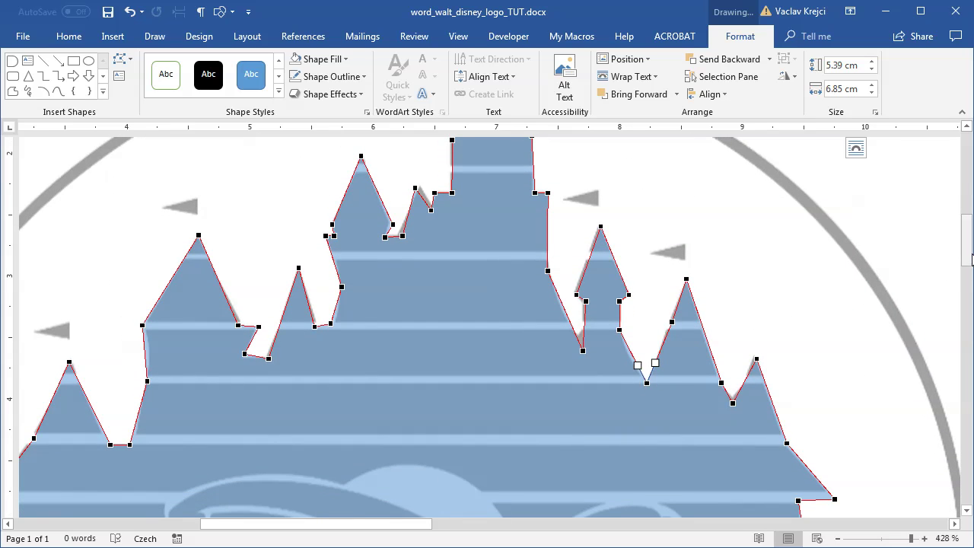
# Step: Add a bend point to the castle's lower right wall and move the bottom right corner to match the picture
pyautogui.scroll(-6, 970, 260)
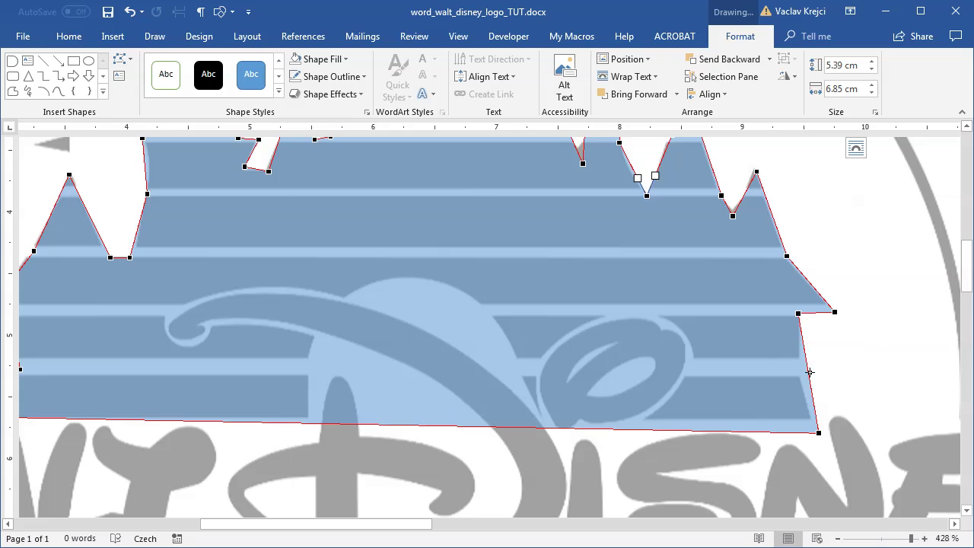
pyautogui.click(808, 372)
pyautogui.moveTo(810, 371); pyautogui.dragTo(800, 371)
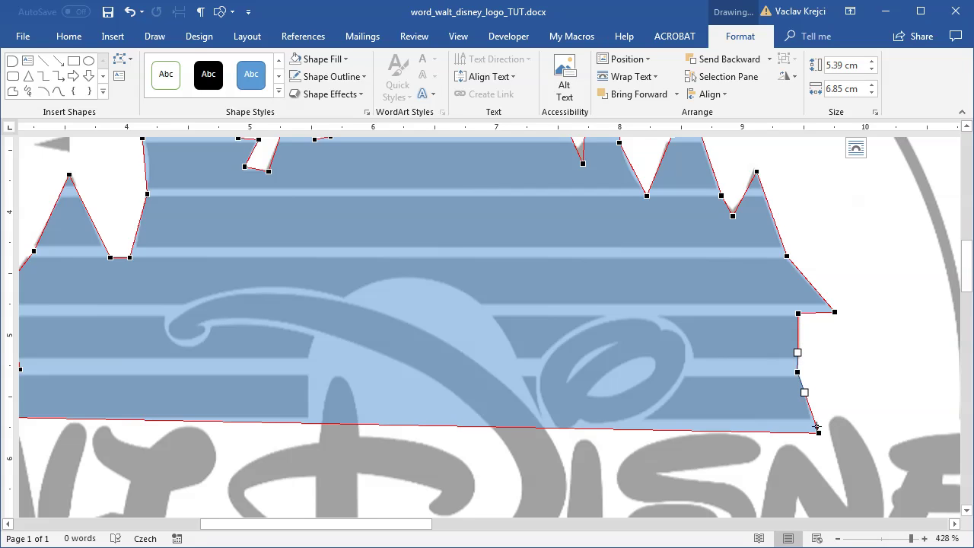
pyautogui.moveTo(815, 427); pyautogui.dragTo(812, 423)
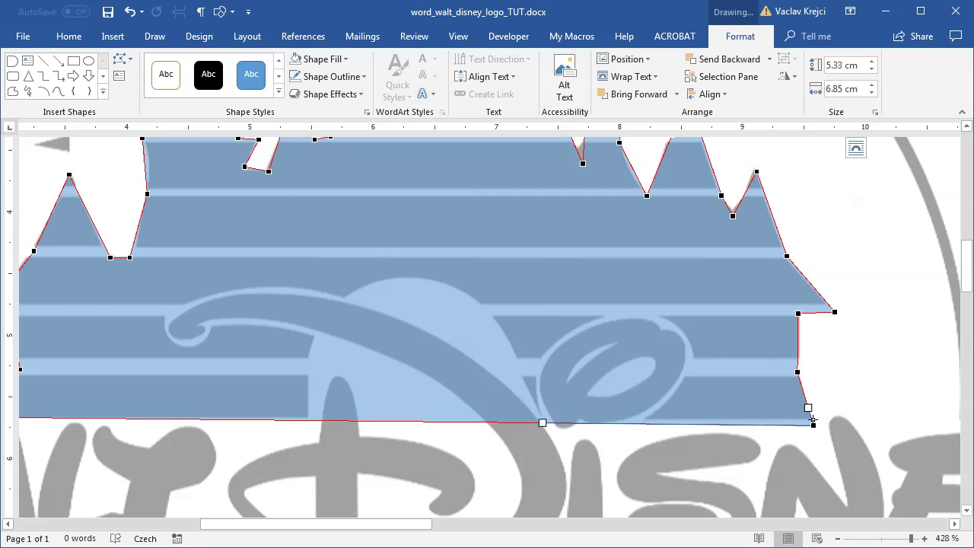
pyautogui.moveTo(402, 527); pyautogui.dragTo(429, 528)
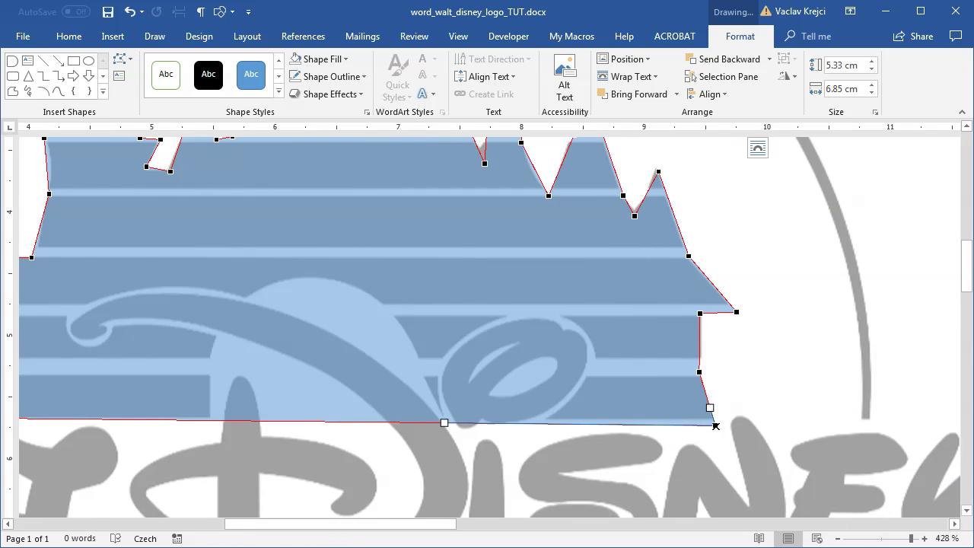
pyautogui.moveTo(716, 425); pyautogui.dragTo(714, 418)
# Step: Add a point at the gap between the central block and the adjacent right tower, and reshape its base to the picture
pyautogui.moveTo(969, 265); pyautogui.dragTo(969, 225)
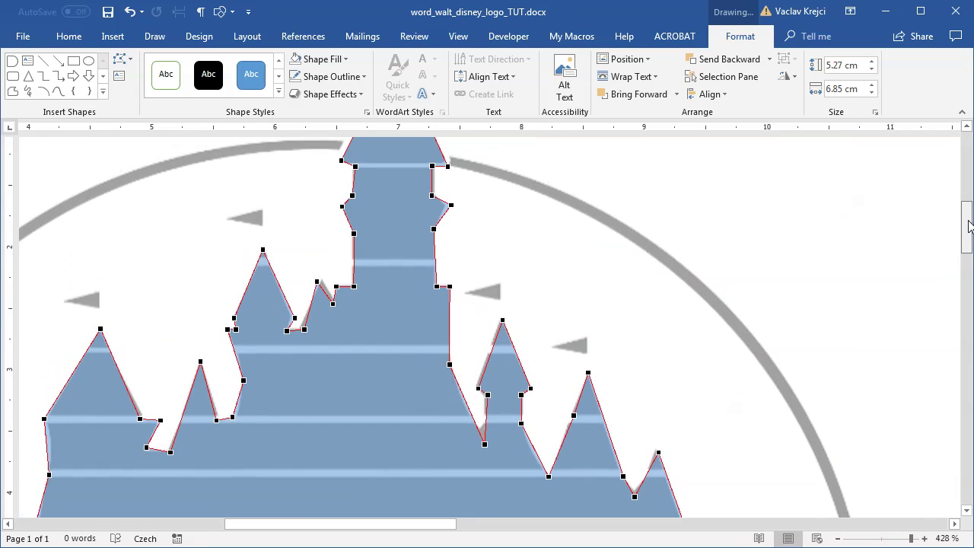
pyautogui.click(478, 430)
pyautogui.moveTo(484, 443); pyautogui.dragTo(487, 417)
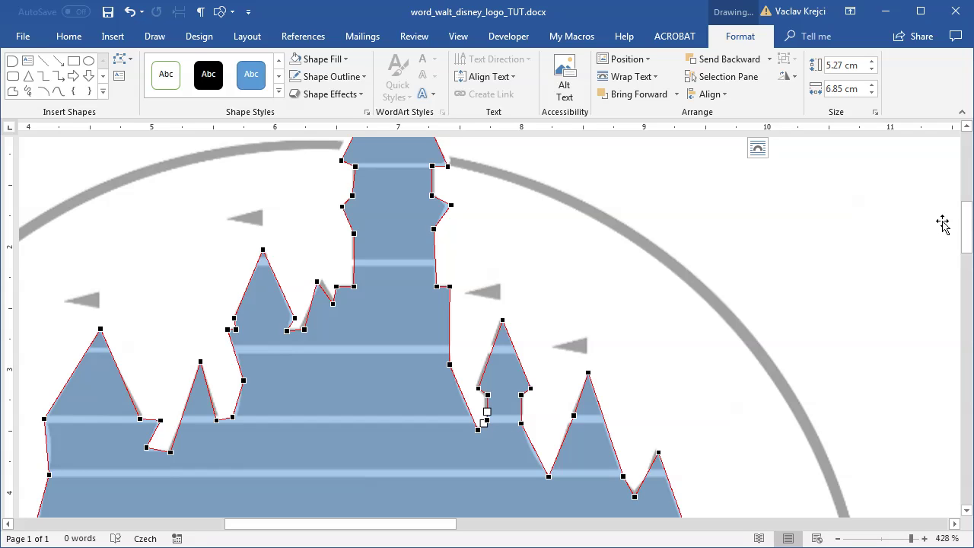
# Step: Draw an isosceles triangle about 0.24 cm high and 0.13 cm wide above the castle's leftmost tower
pyautogui.scroll(3, 967, 229)
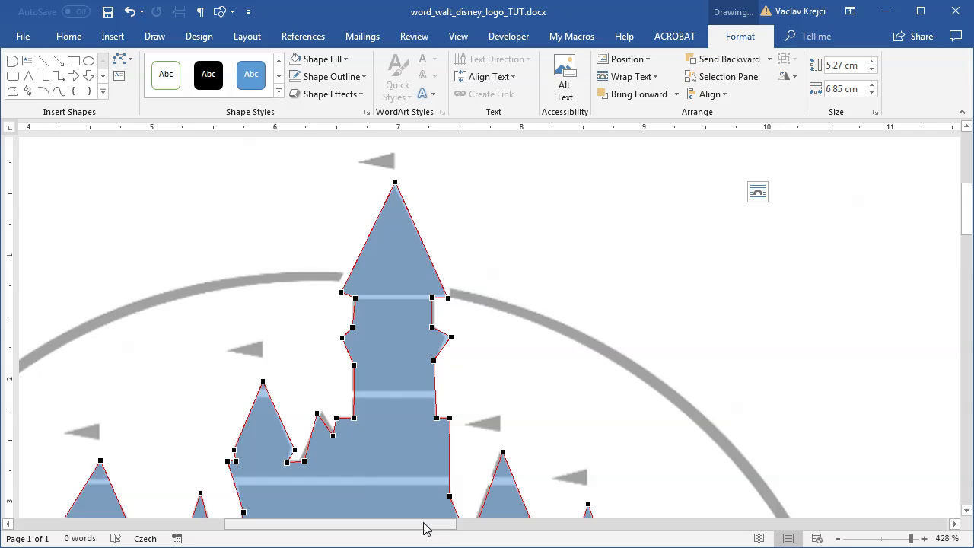
pyautogui.moveTo(424, 525); pyautogui.dragTo(353, 529)
pyautogui.scroll(-3, 921, 222)
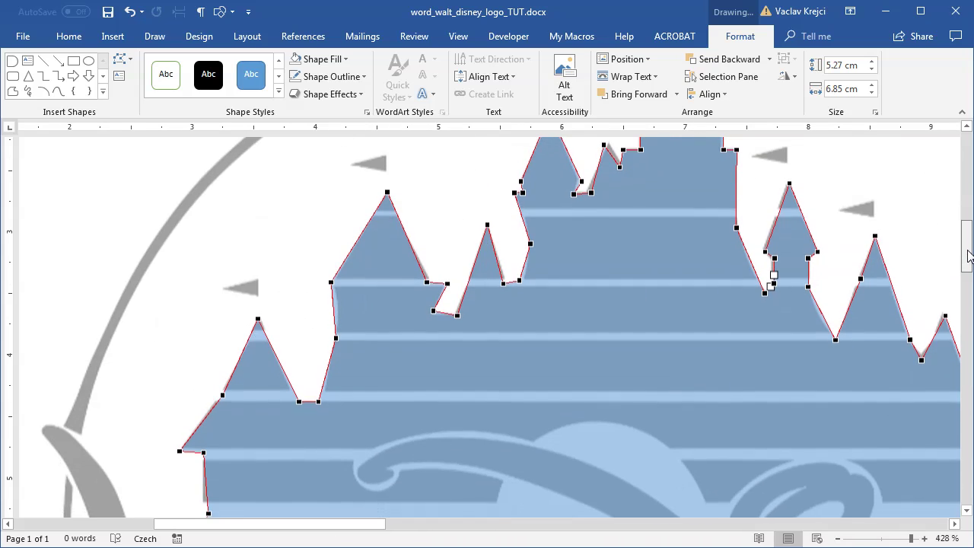
pyautogui.click(113, 36)
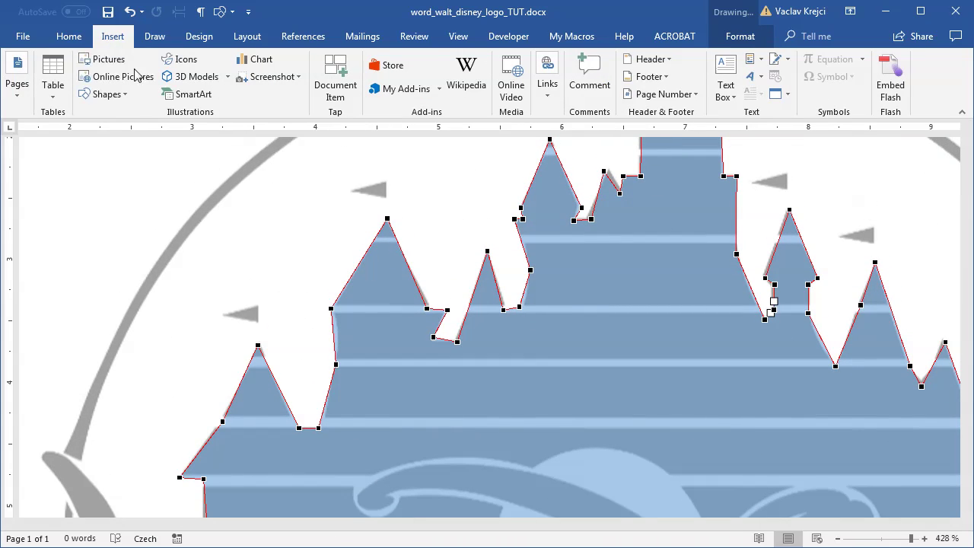
pyautogui.click(129, 94)
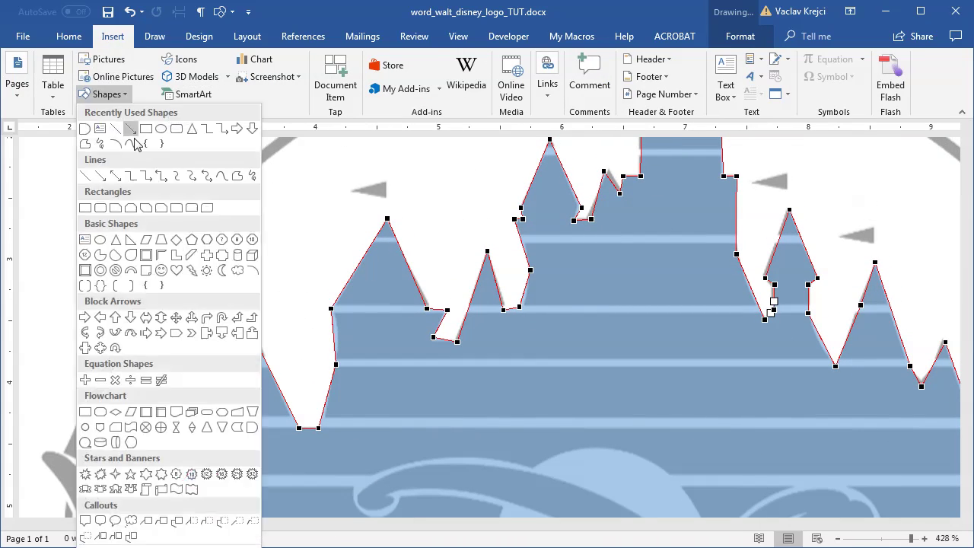
pyautogui.click(191, 129)
pyautogui.moveTo(250, 250); pyautogui.dragTo(269, 286)
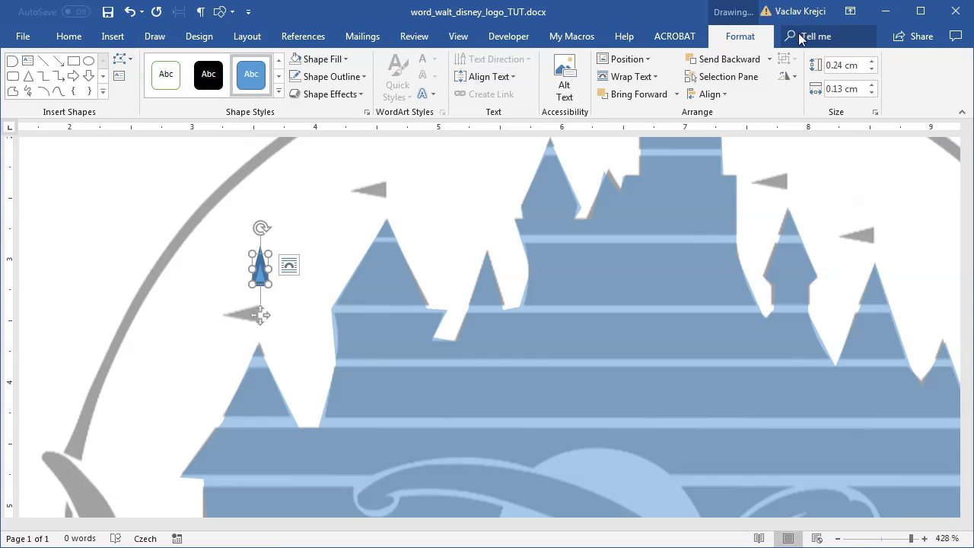
# Step: Remove the triangle's outline, rotate it to point left, and fit it over the leftmost flag at about 0.28 by 0.15 cm
pyautogui.click(320, 79)
pyautogui.moveTo(262, 227); pyautogui.dragTo(255, 285)
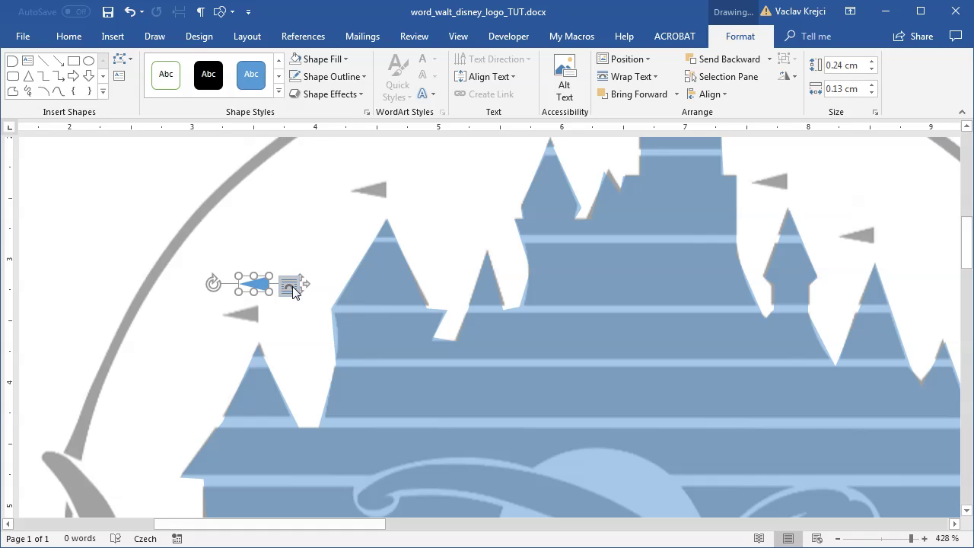
pyautogui.moveTo(312, 292); pyautogui.dragTo(296, 313)
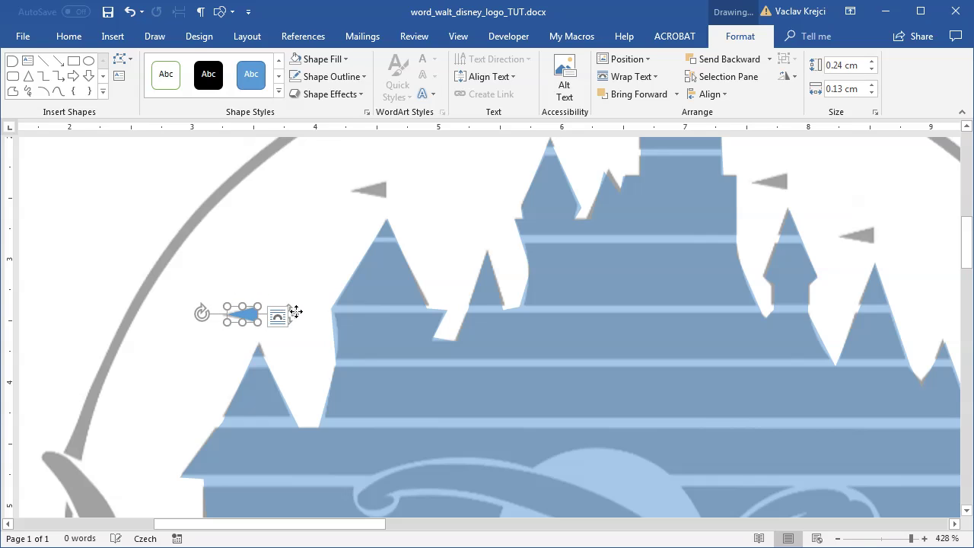
pyautogui.moveTo(221, 327); pyautogui.dragTo(223, 326)
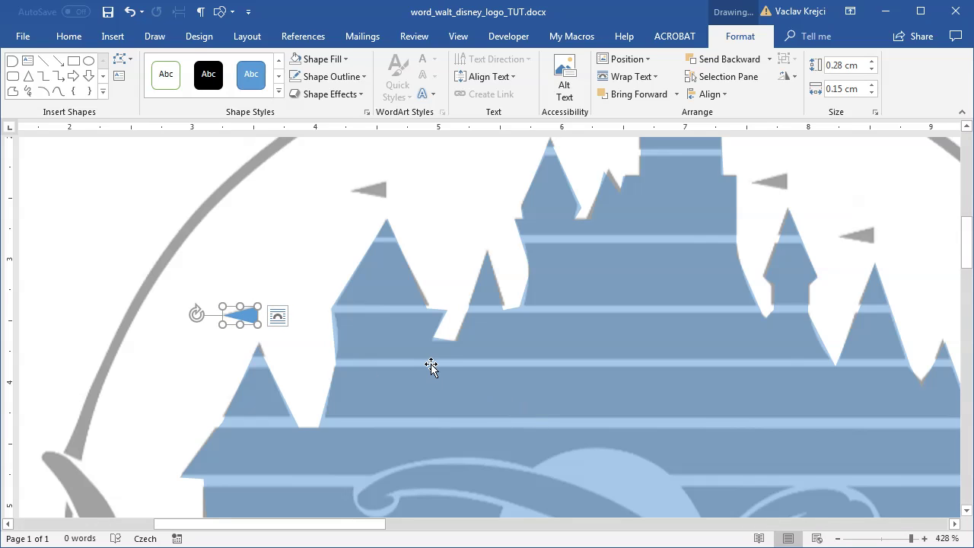
# Step: Place copies of the flag triangle over the picture's flags on the next two left towers and the tallest tower
pyautogui.hotkey('ctrl', 'v')
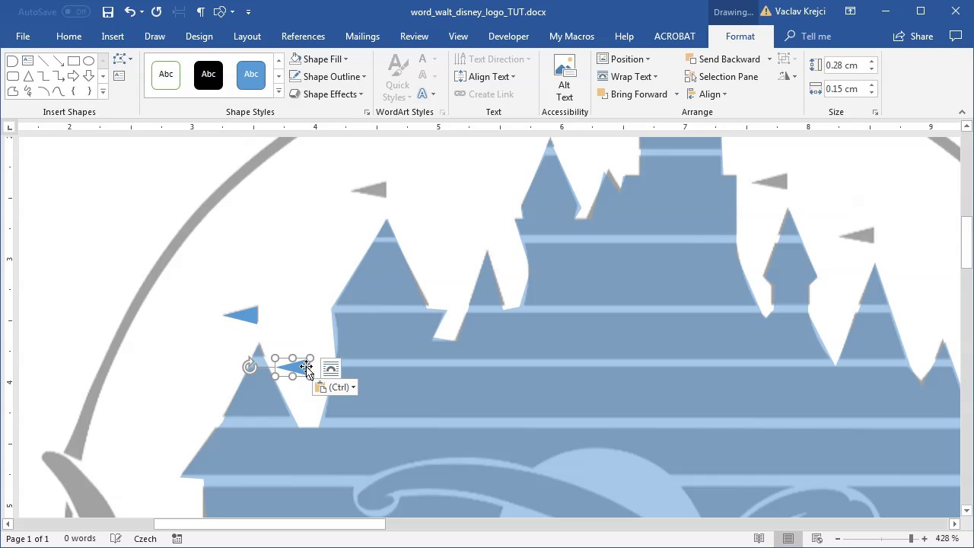
pyautogui.moveTo(312, 347); pyautogui.dragTo(388, 169)
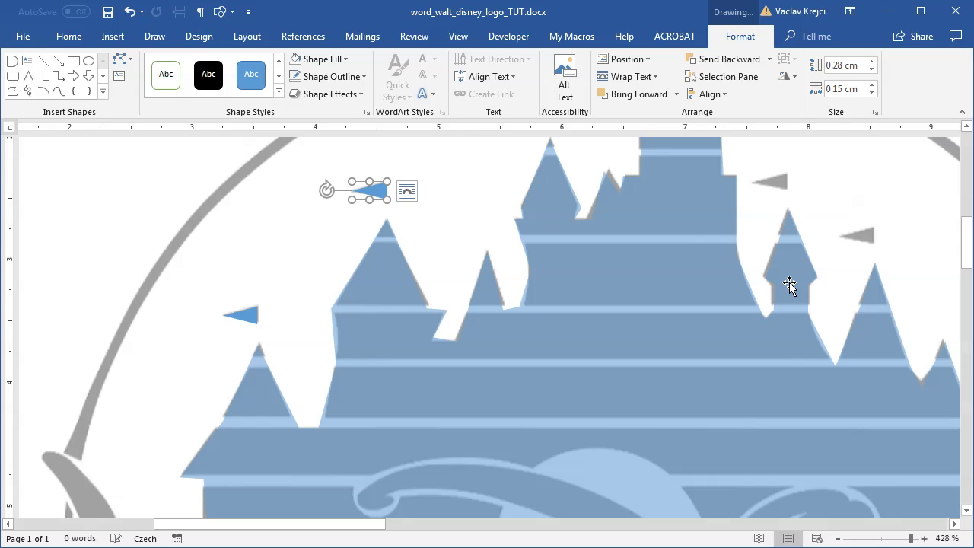
pyautogui.scroll(3, 968, 248)
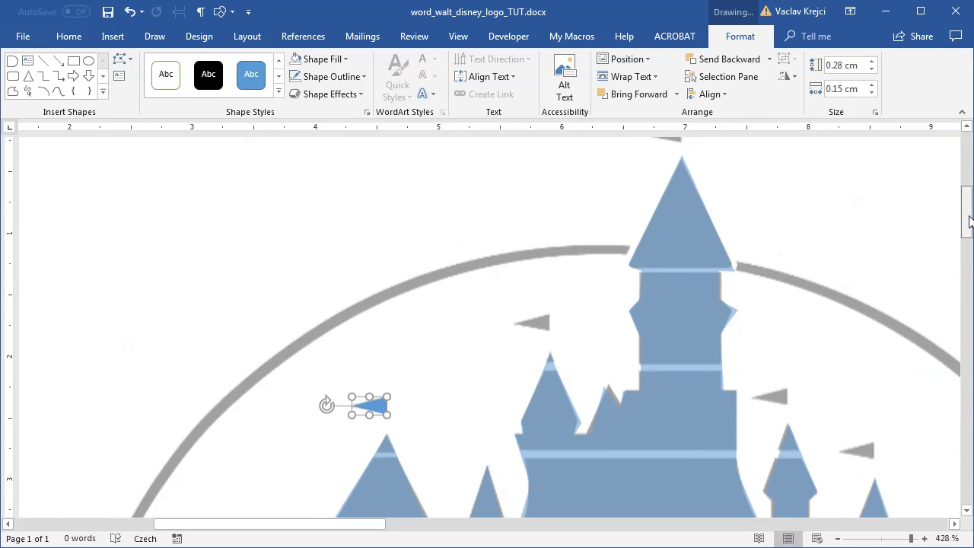
pyautogui.hotkey('ctrl', 'v')
pyautogui.moveTo(424, 468); pyautogui.dragTo(564, 339)
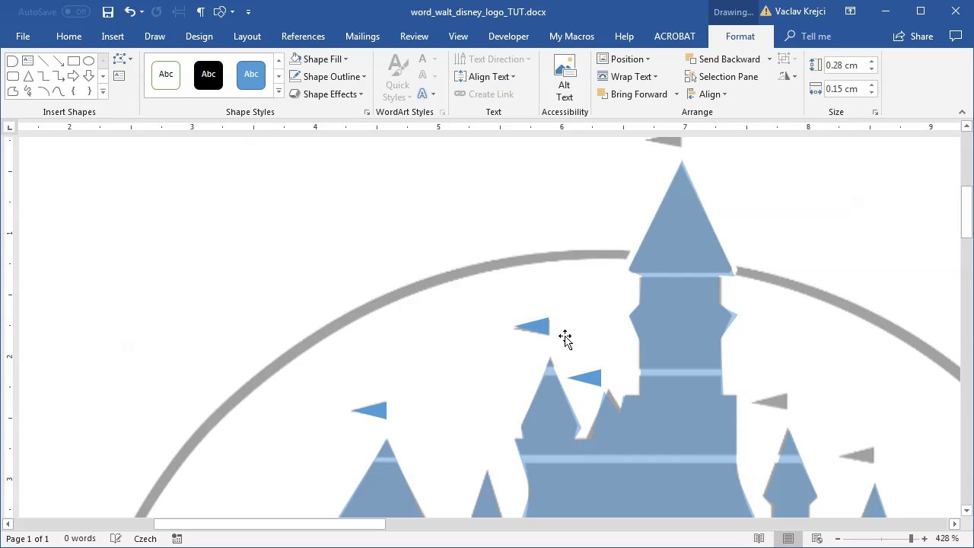
pyautogui.moveTo(587, 376); pyautogui.dragTo(675, 186)
# Step: Place two more copies of the flag triangle over the flags of the two towers on the castle's right side
pyautogui.moveTo(372, 525); pyautogui.dragTo(423, 525)
pyautogui.moveTo(963, 206); pyautogui.dragTo(967, 238)
pyautogui.hotkey('ctrl', 'v')
pyautogui.moveTo(511, 143); pyautogui.dragTo(590, 384)
pyautogui.hotkey('ctrl', 'v')
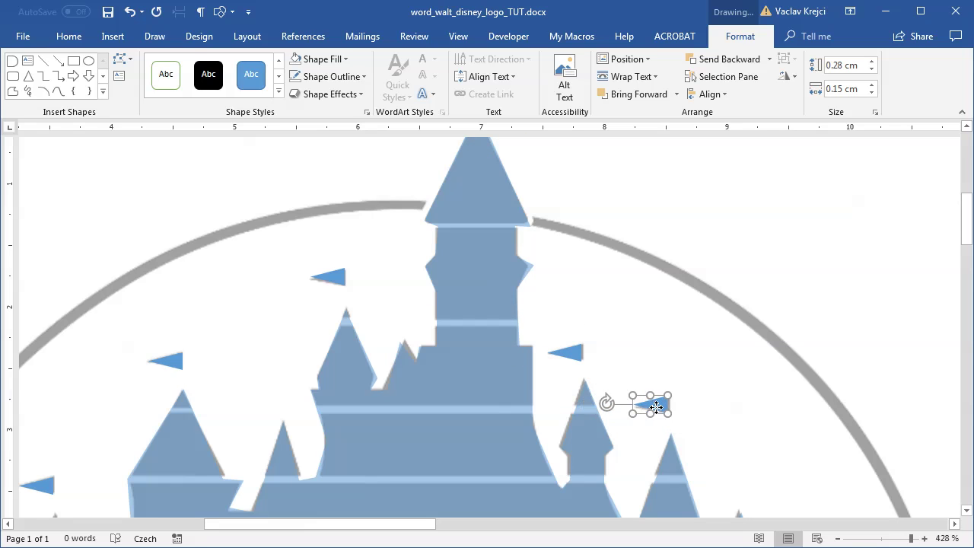
pyautogui.moveTo(655, 407); pyautogui.dragTo(660, 406)
# Step: Select all six isosceles triangles through the Selection pane and group them
pyautogui.click(68, 36)
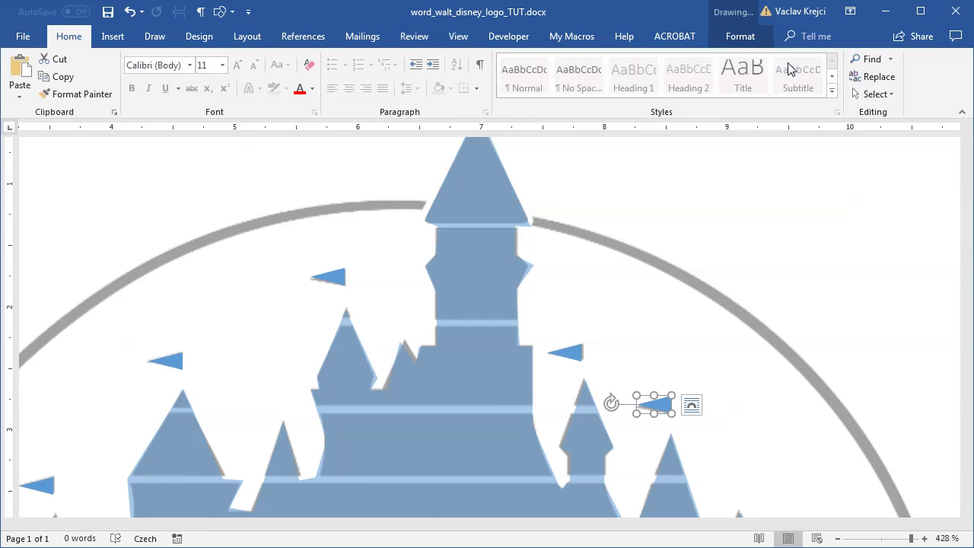
pyautogui.click(875, 94)
pyautogui.click(881, 169)
pyautogui.scroll(-10, 837, 198)
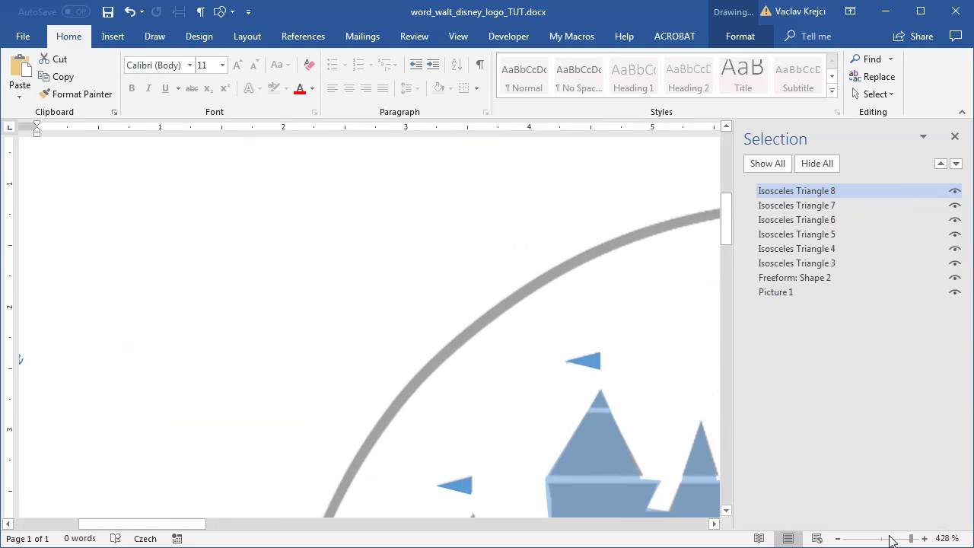
pyautogui.keyDown('ctrl'); pyautogui.click(809, 206); pyautogui.keyUp('ctrl')
pyautogui.keyDown('ctrl'); pyautogui.click(818, 220); pyautogui.keyUp('ctrl')
pyautogui.keyDown('ctrl'); pyautogui.click(829, 234); pyautogui.keyUp('ctrl')
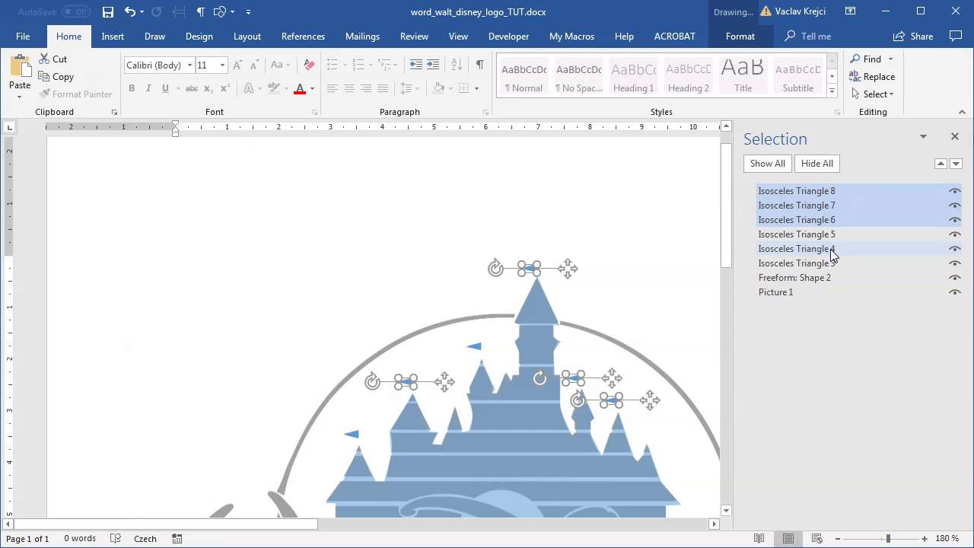
pyautogui.keyDown('ctrl'); pyautogui.click(833, 249); pyautogui.keyUp('ctrl')
pyautogui.keyDown('ctrl'); pyautogui.click(834, 264); pyautogui.keyUp('ctrl')
pyautogui.click(747, 38)
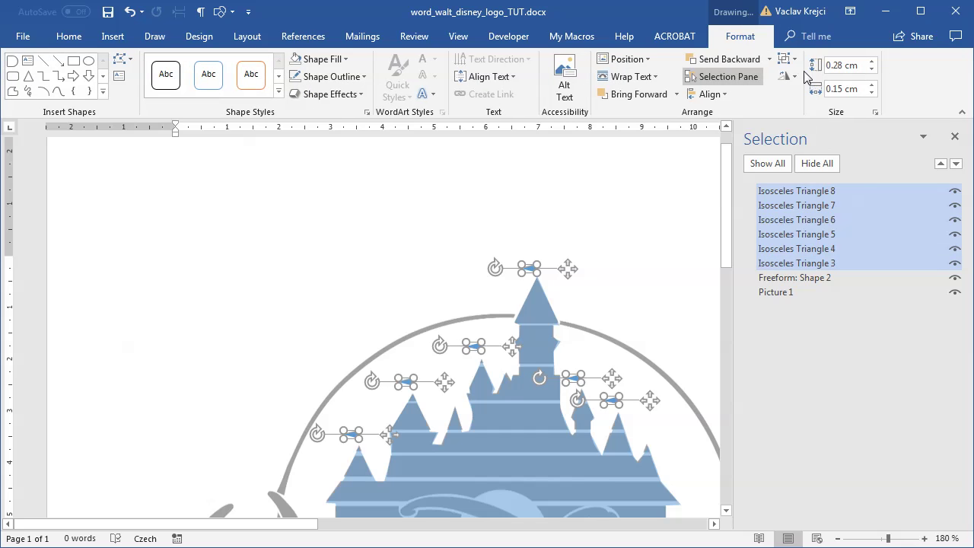
pyautogui.click(793, 59)
pyautogui.click(810, 81)
# Step: Rename the triangle group as flags, collapse it in the object list and hide it
pyautogui.click(807, 192)
pyautogui.moveTo(797, 192); pyautogui.dragTo(766, 192)
pyautogui.write('flags')
pyautogui.press('Return')
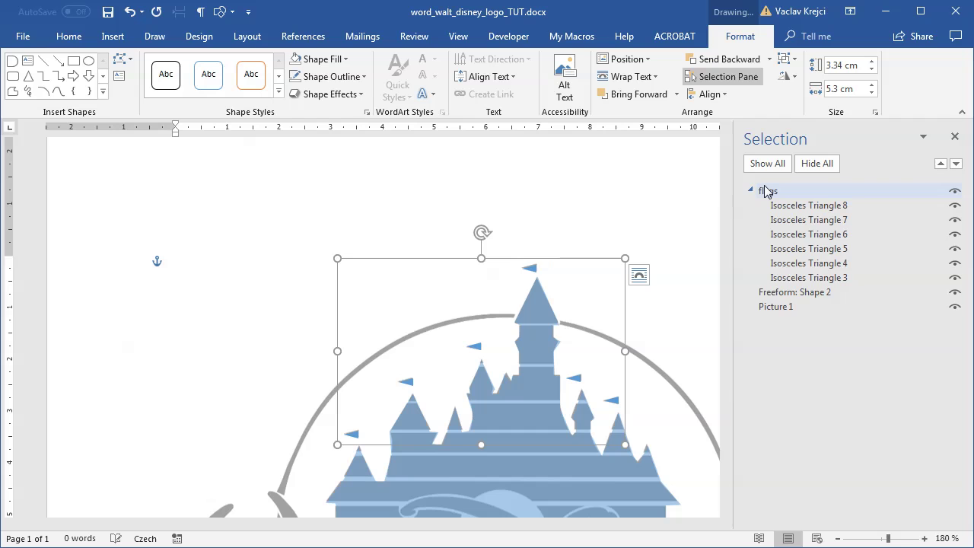
pyautogui.click(751, 191)
pyautogui.click(955, 191)
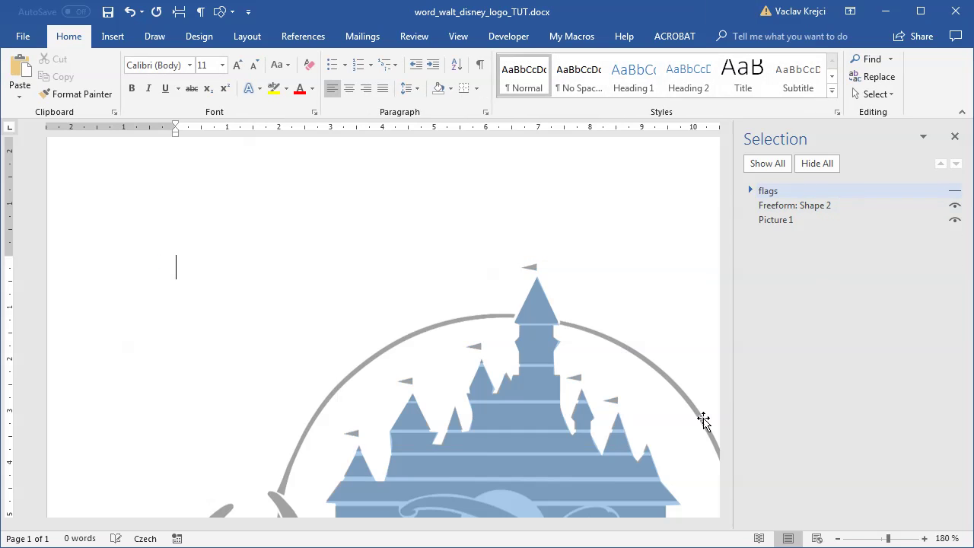
# Step: Draw a horizontal straight line about 11.47 cm long across the castle, just below the tallest tower's roof
pyautogui.moveTo(298, 525); pyautogui.dragTo(356, 533)
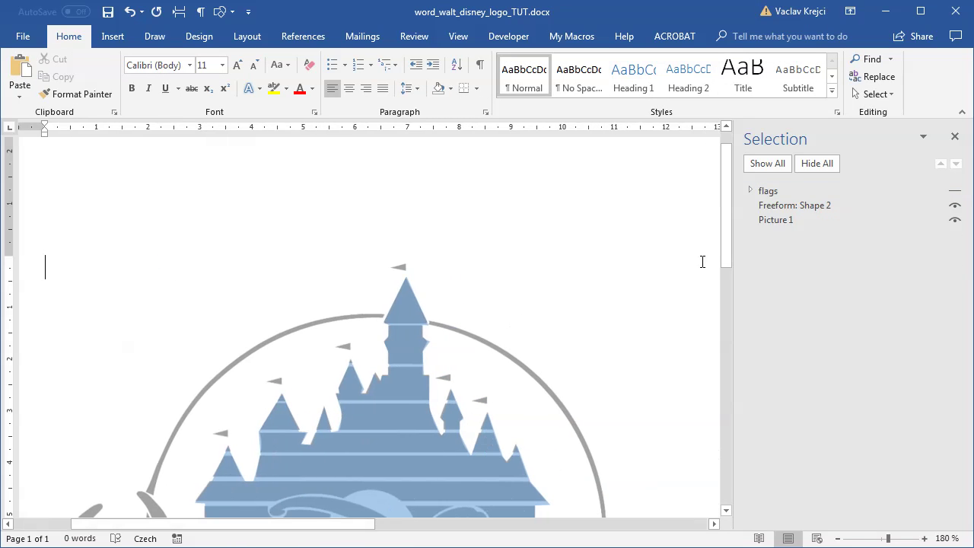
pyautogui.scroll(-3, 724, 274)
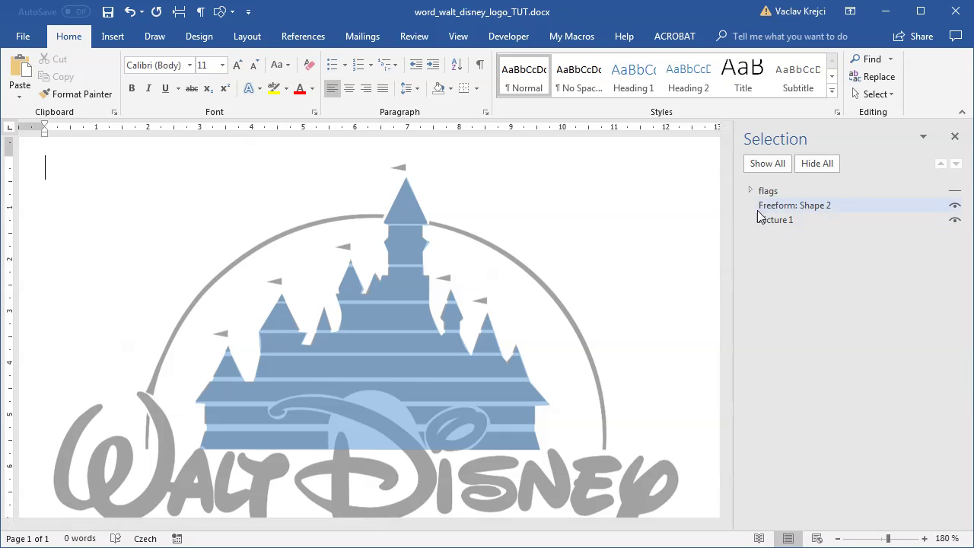
pyautogui.click(114, 36)
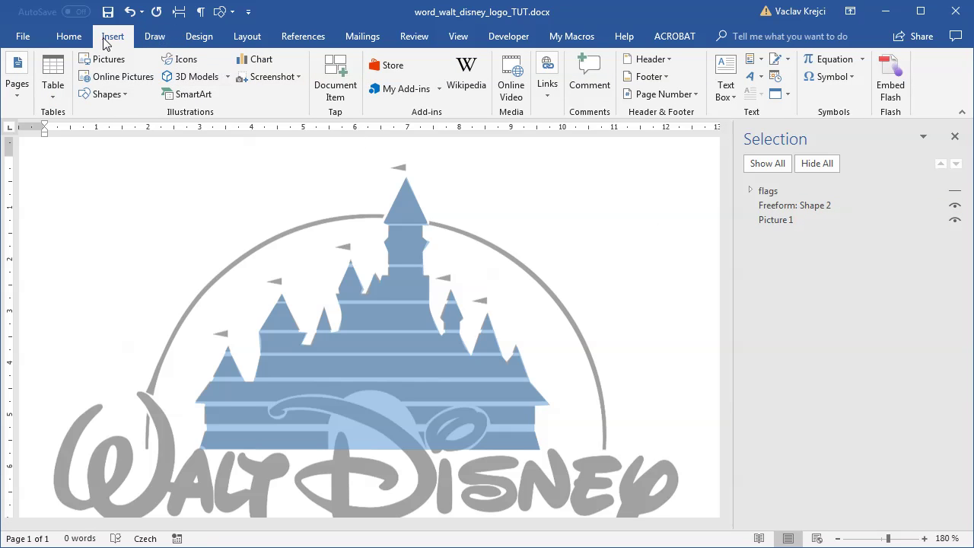
pyautogui.click(152, 36)
pyautogui.click(113, 36)
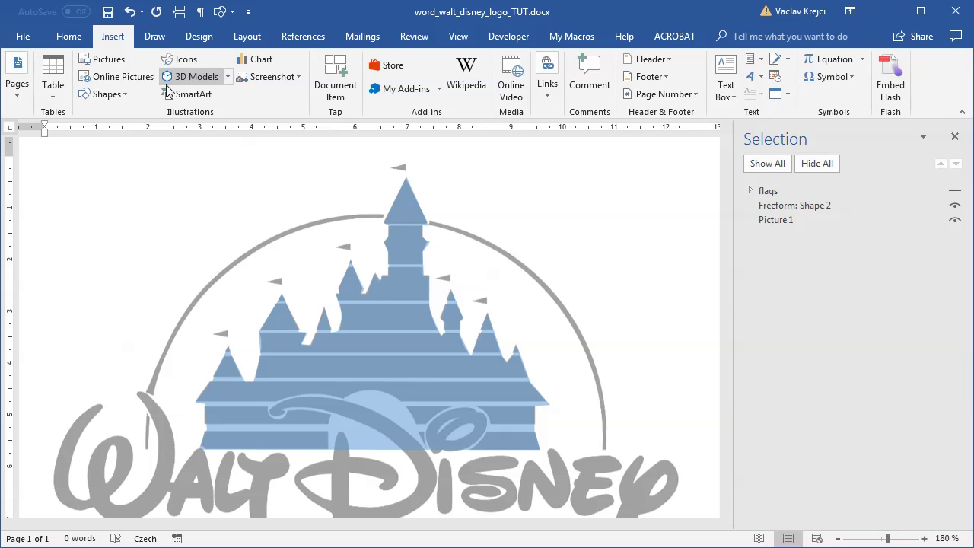
pyautogui.click(107, 95)
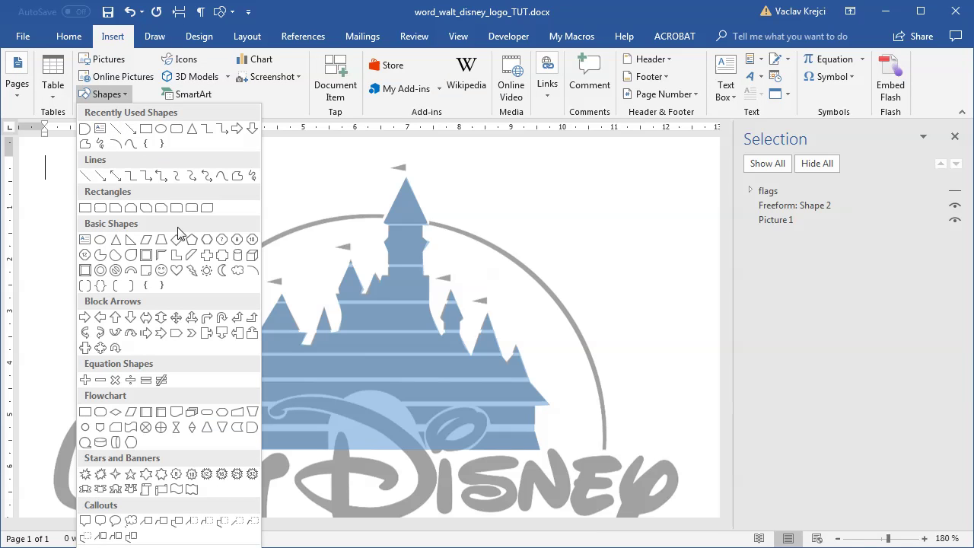
pyautogui.click(115, 129)
pyautogui.moveTo(95, 227); pyautogui.dragTo(587, 249)
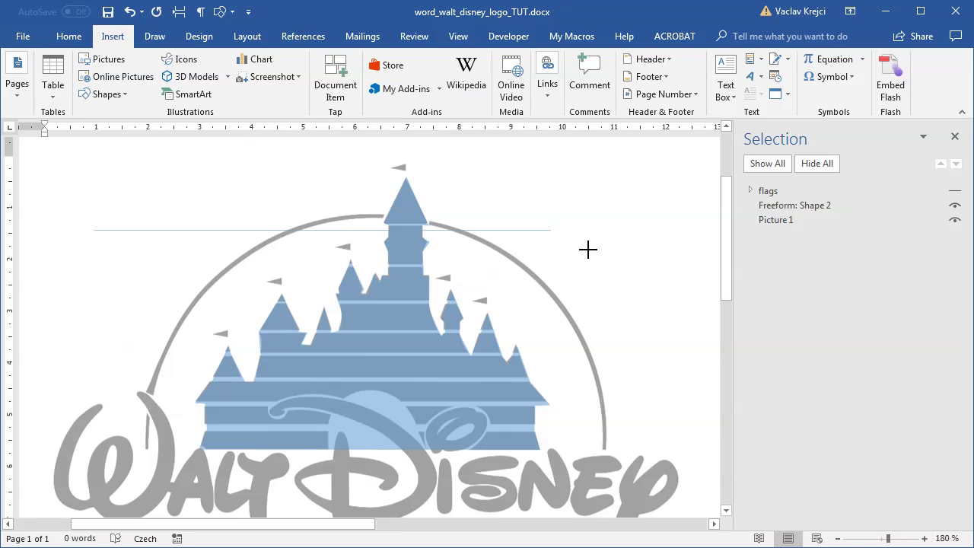
pyautogui.moveTo(685, 252); pyautogui.dragTo(684, 253)
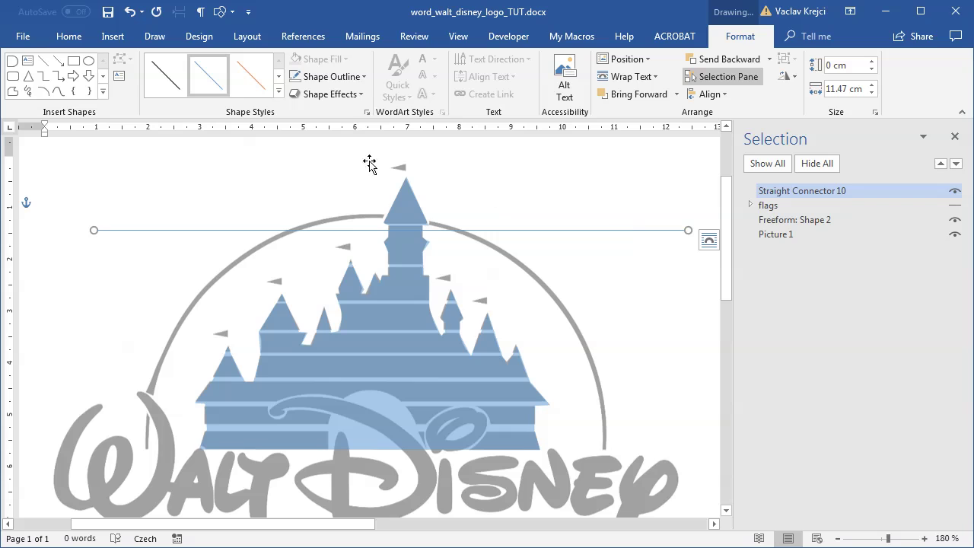
# Step: Set the straight line's weight to 6 pt and move it slightly up onto the gap below the tallest roof
pyautogui.click(343, 76)
pyautogui.moveTo(346, 251)
pyautogui.click(465, 384)
pyautogui.moveTo(557, 228); pyautogui.dragTo(556, 223)
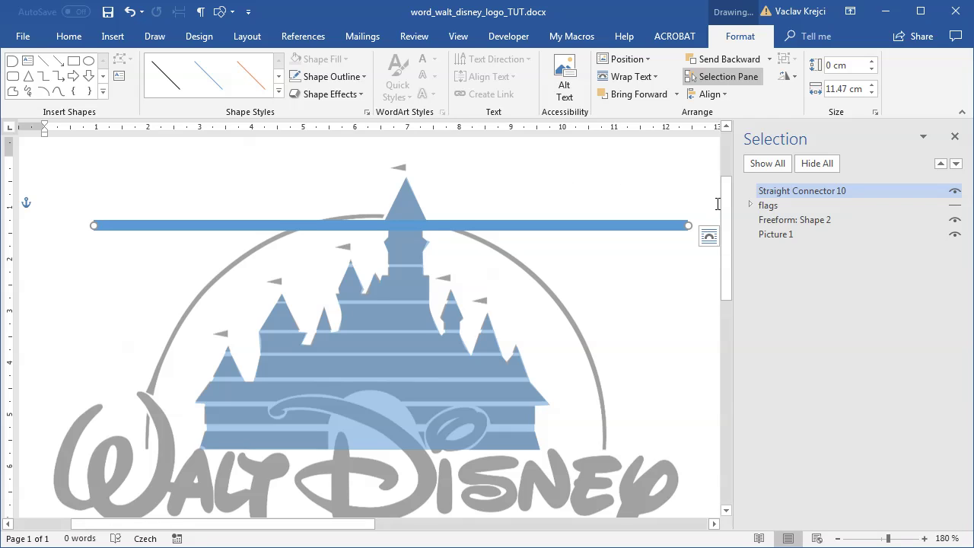
# Step: Make the line's outline 50% transparent and place seven copies of it over the castle's remaining horizontal gaps
pyautogui.click(356, 77)
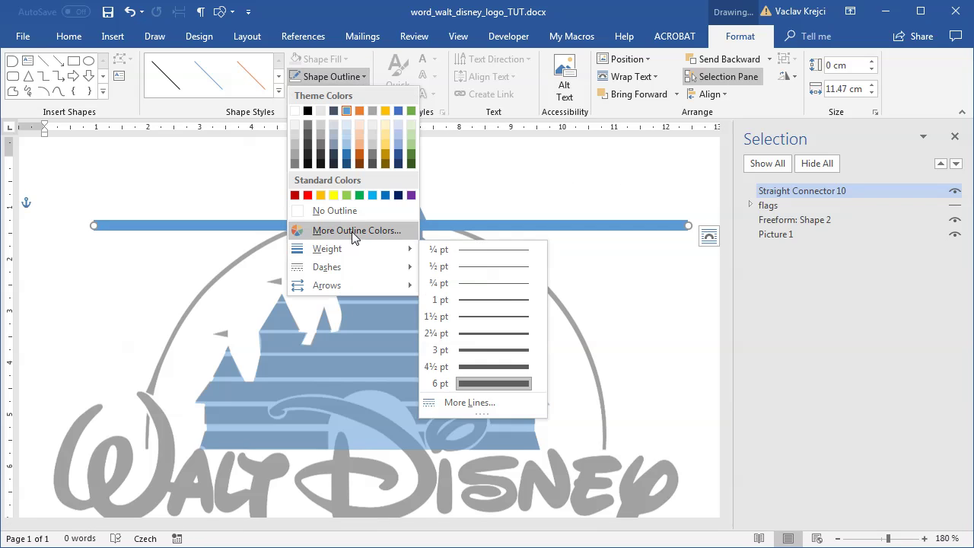
pyautogui.click(355, 230)
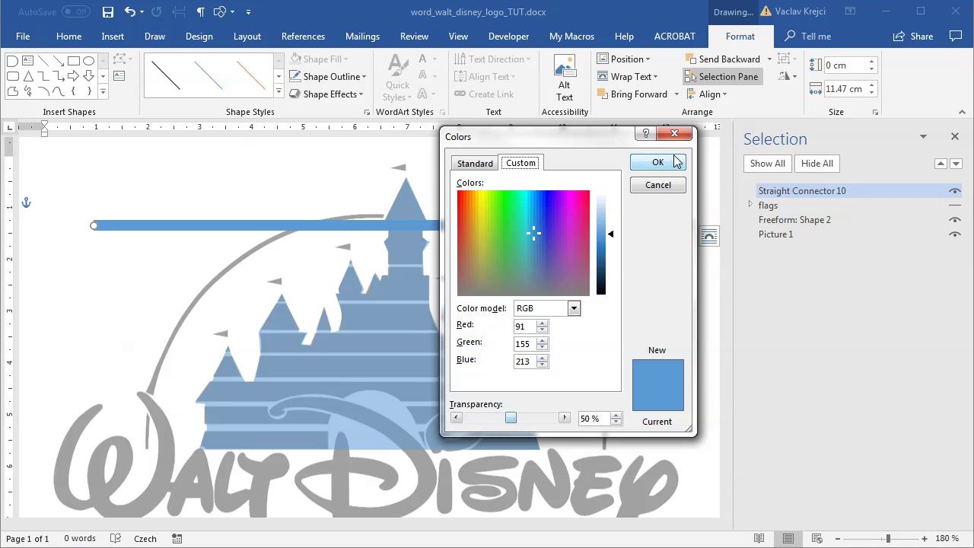
pyautogui.click(677, 162)
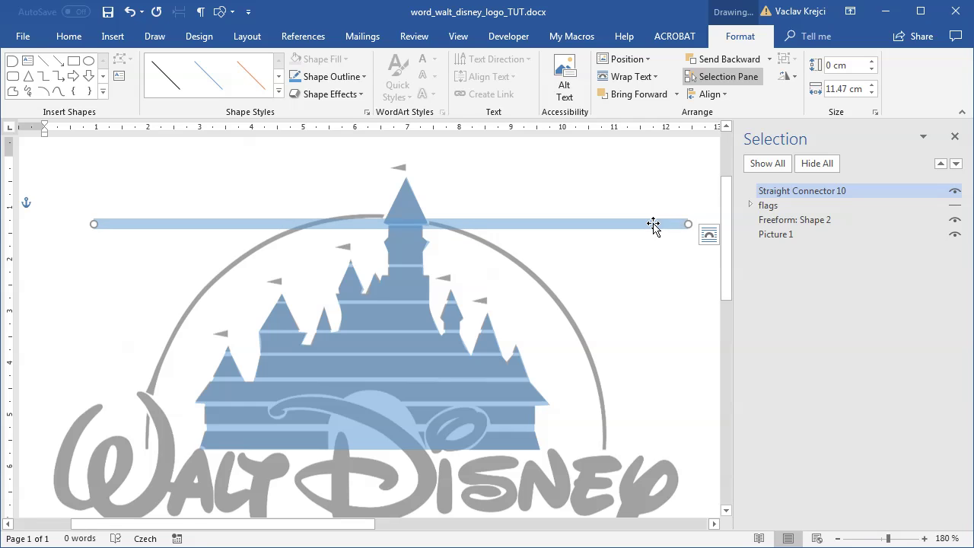
pyautogui.moveTo(653, 224); pyautogui.dragTo(652, 407)
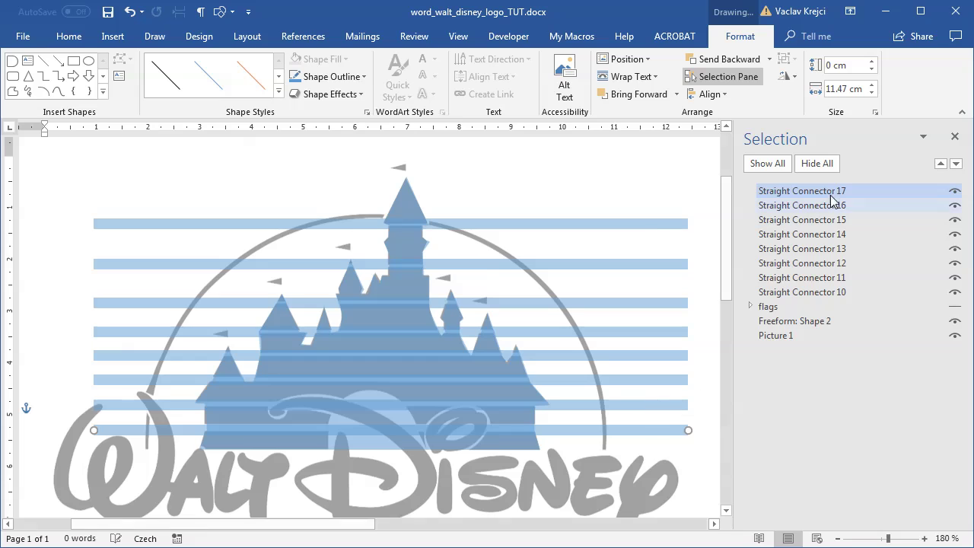
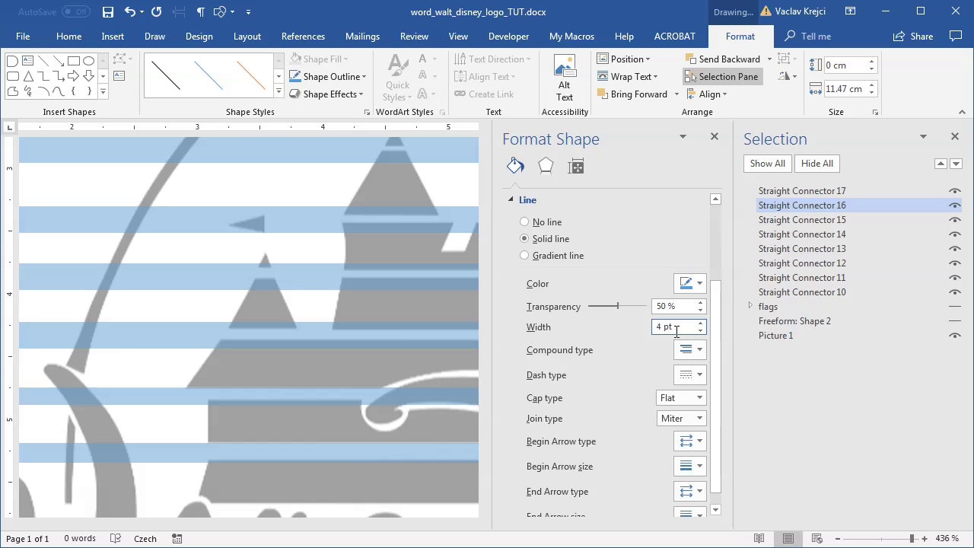
# Step: Set the line width of Straight Connector 16 to 3.25 pt and of Straight Connector 15 to 3 pt
pyautogui.click(699, 335)
pyautogui.click(698, 335)
pyautogui.click(840, 221)
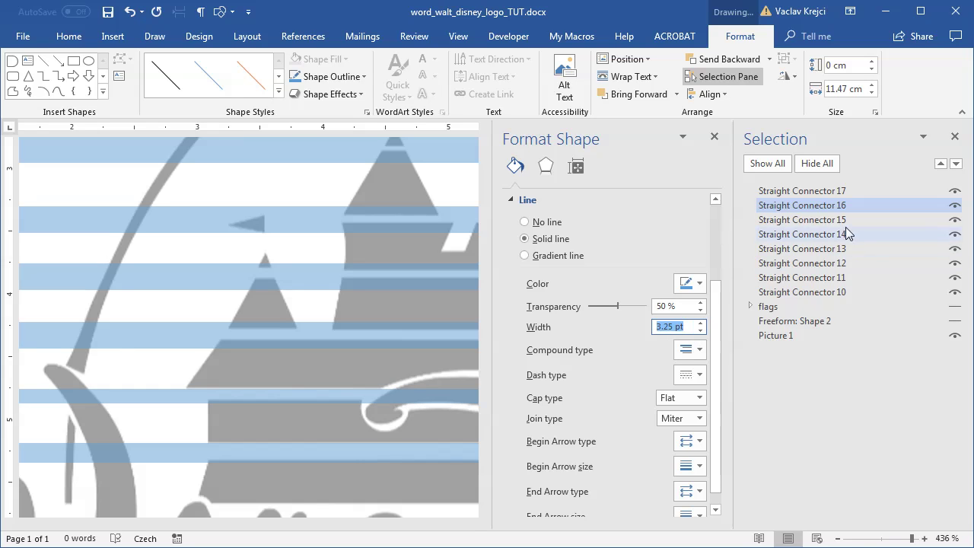
pyautogui.tripleClick(681, 326)
pyautogui.write('3')
pyautogui.press('Return')
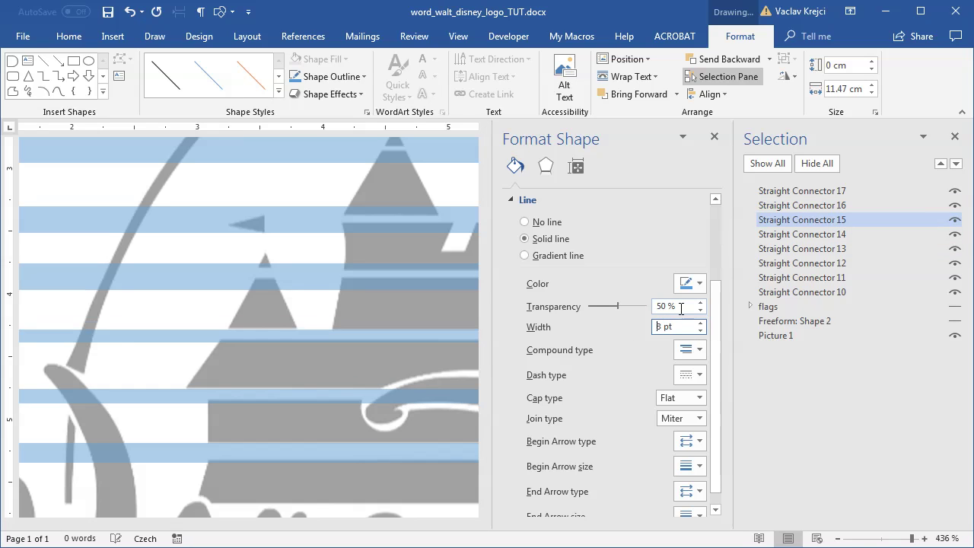
# Step: Set the line width of Straight Connector 14 and Straight Connector 13 to 2 pt each
pyautogui.click(807, 234)
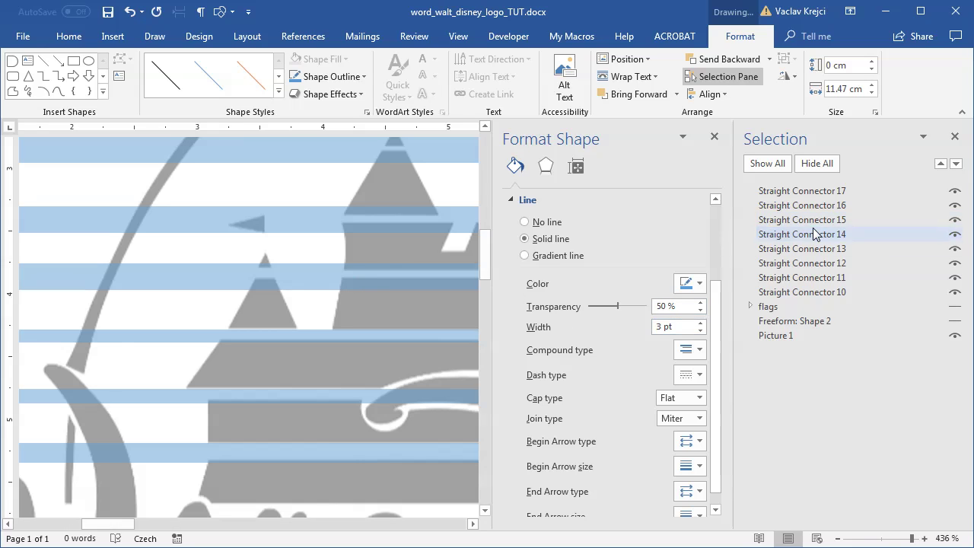
pyautogui.tripleClick(685, 328)
pyautogui.write('2')
pyautogui.press('Return')
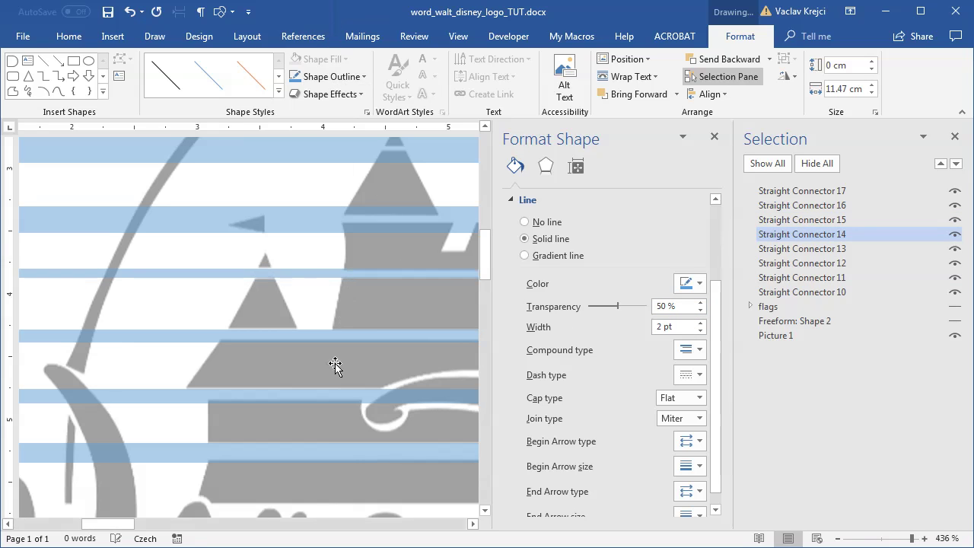
pyautogui.moveTo(131, 523); pyautogui.dragTo(143, 523)
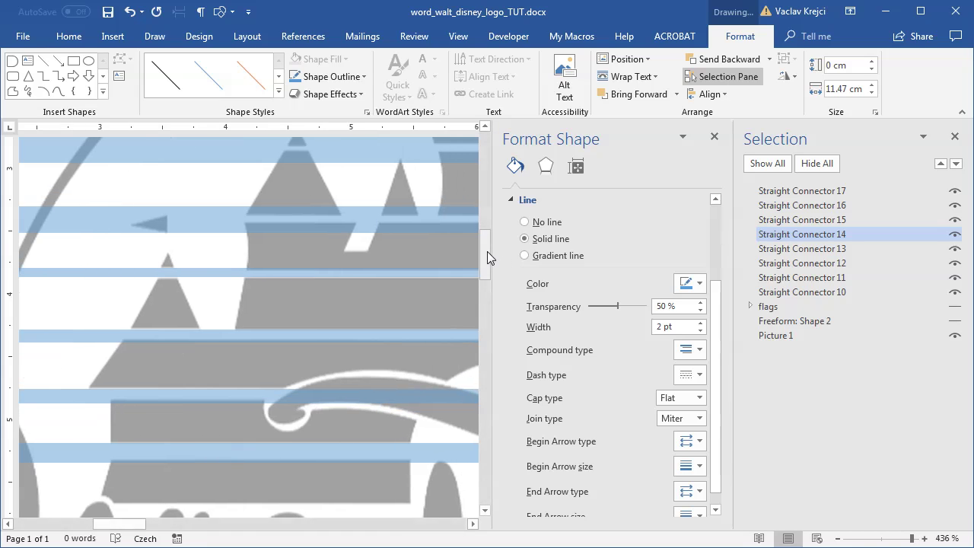
pyautogui.moveTo(487, 251); pyautogui.dragTo(488, 236)
pyautogui.click(816, 253)
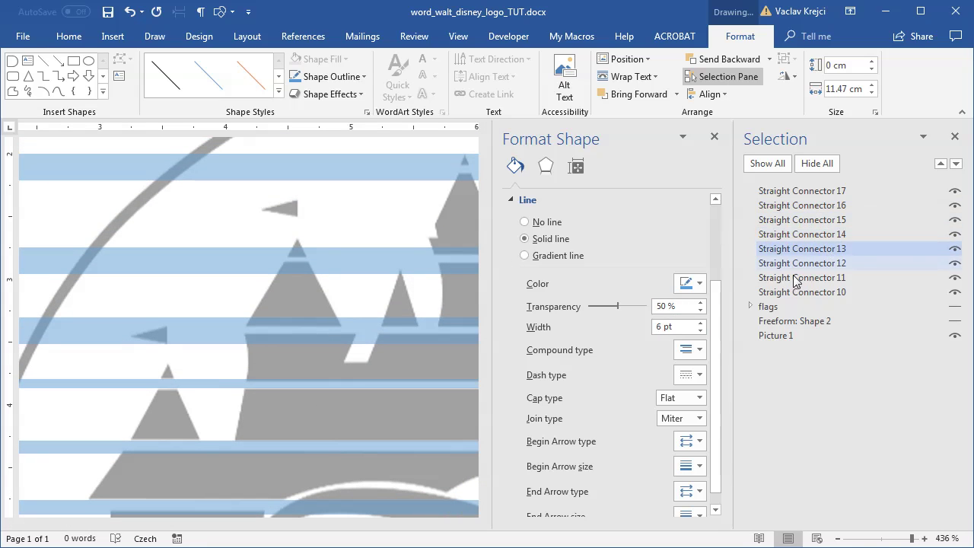
pyautogui.doubleClick(683, 327)
pyautogui.write('2')
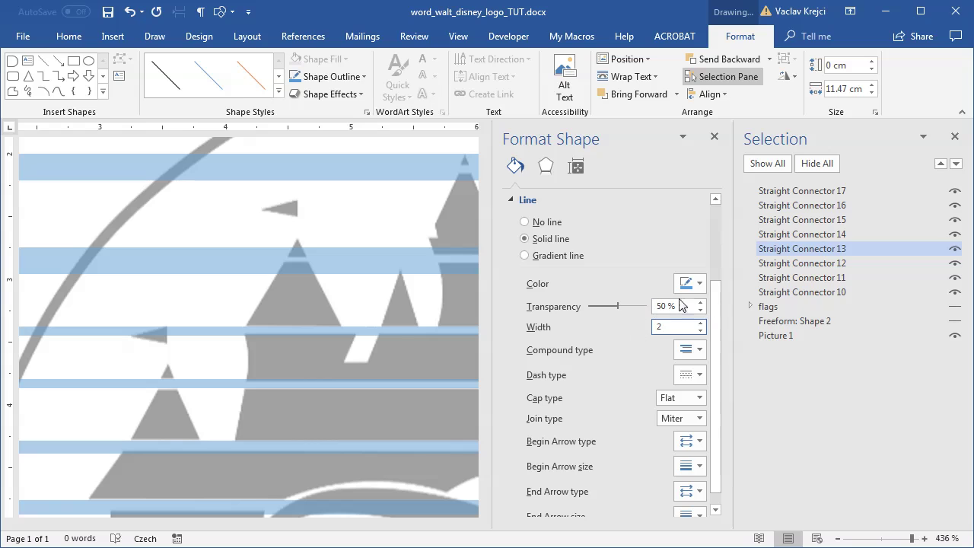
# Step: Set the line width of Straight Connector 14 to 2.25 pt and of Straight Connector 12 to 2 pt
pyautogui.click(815, 266)
pyautogui.click(802, 233)
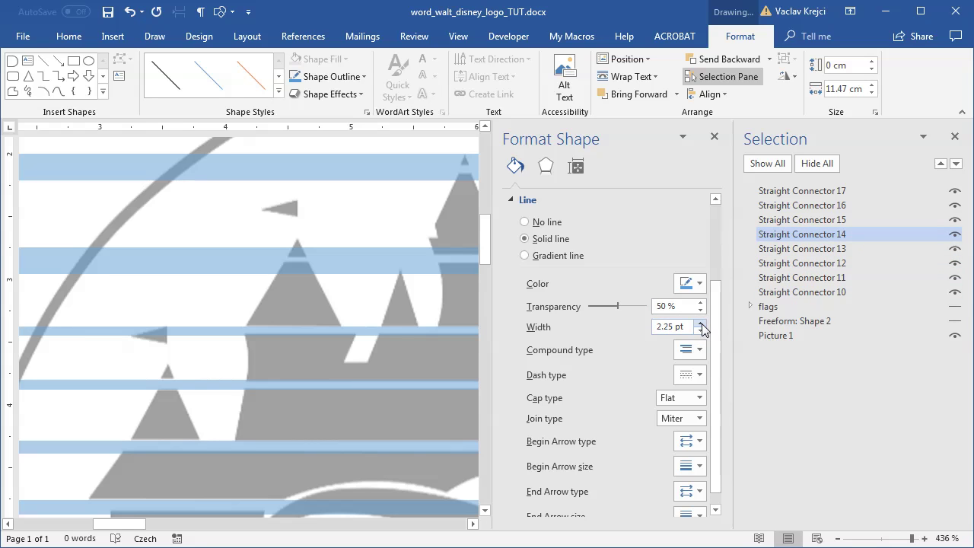
pyautogui.click(822, 251)
pyautogui.click(824, 264)
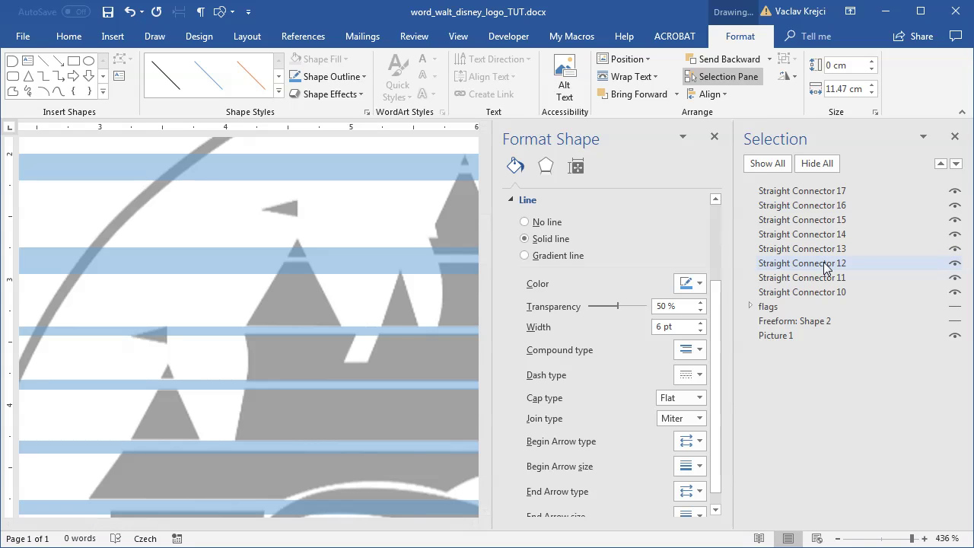
pyautogui.tripleClick(659, 327)
pyautogui.write('2')
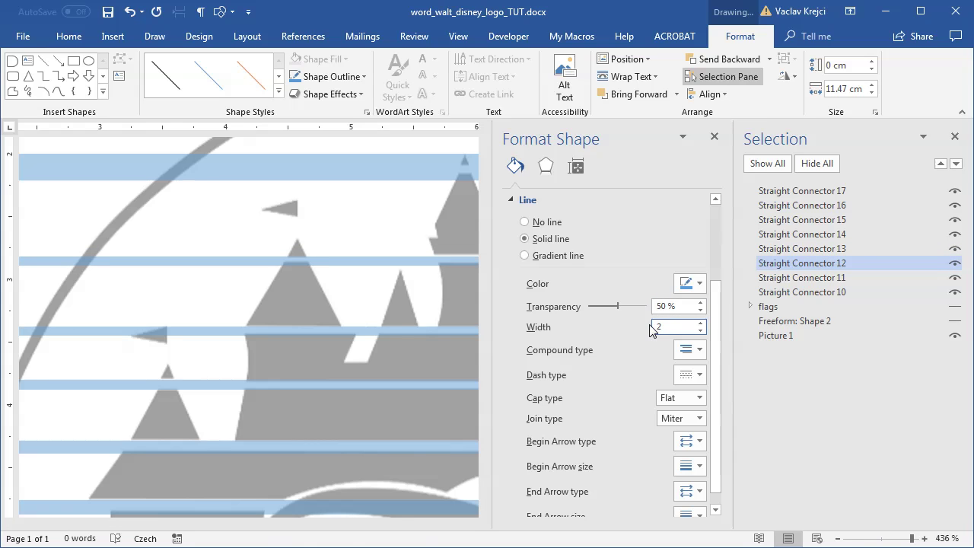
# Step: Set the line width of Straight Connector 11 to 1.75 pt to match the gap in the tallest tower
pyautogui.moveTo(150, 525); pyautogui.dragTo(178, 530)
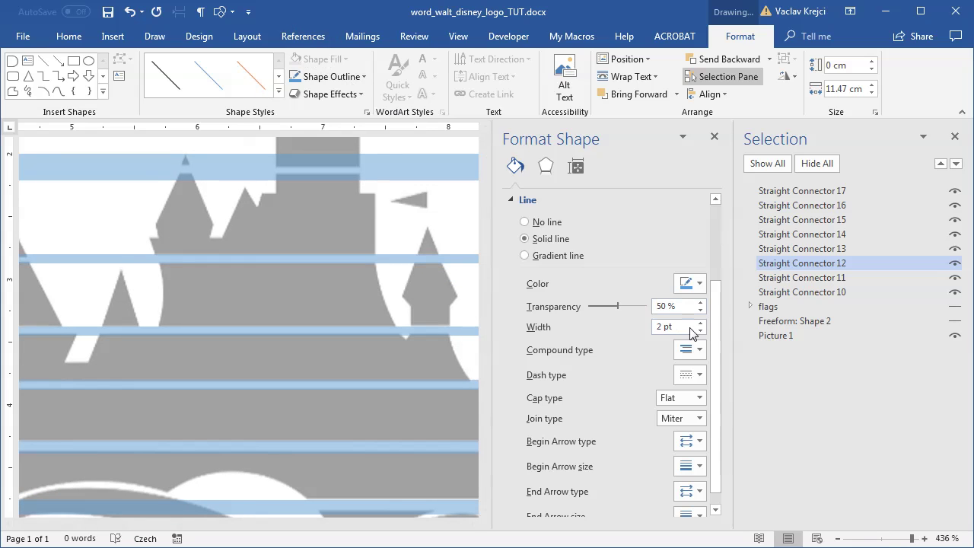
pyautogui.scroll(3, 487, 255)
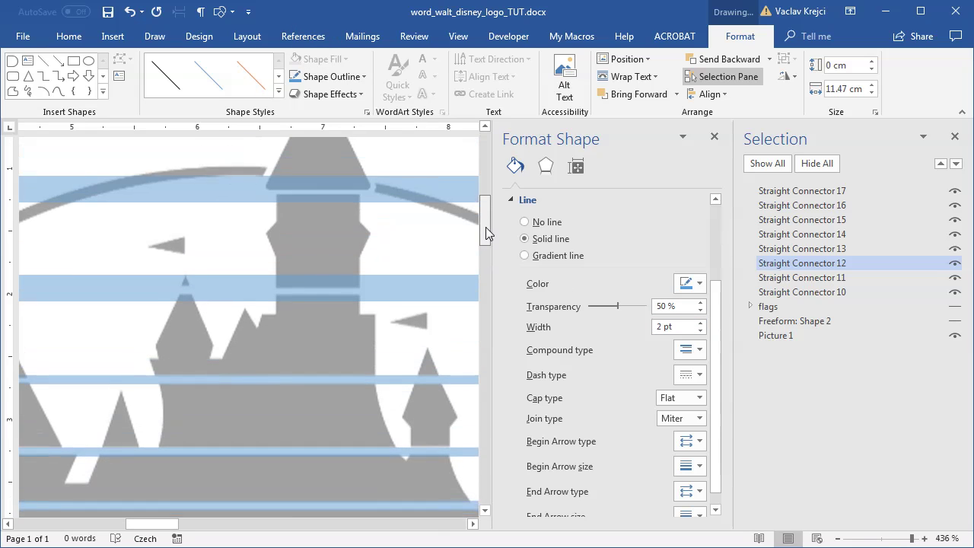
pyautogui.click(855, 278)
pyautogui.click(636, 326)
pyautogui.write('1.5')
pyautogui.press('Return')
pyautogui.press('Up')
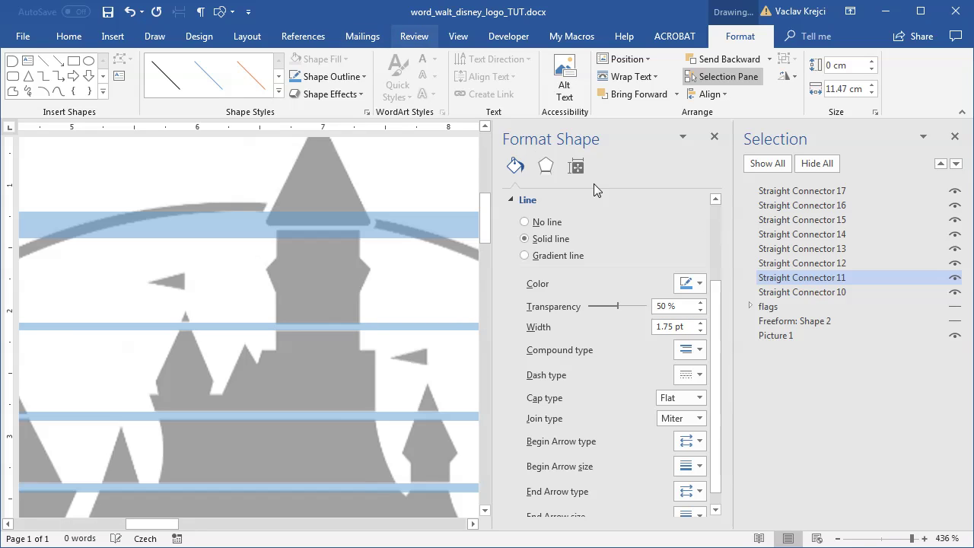
# Step: Set the line width of Straight Connector 10, below the tallest tower's roof, to 1 pt
pyautogui.click(813, 292)
pyautogui.click(688, 329)
pyautogui.write('1')
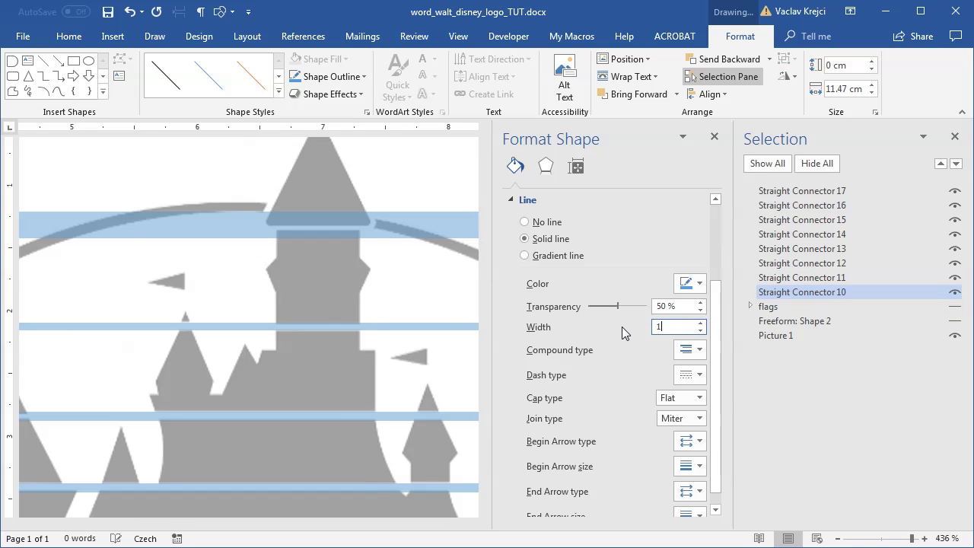
pyautogui.press('Return')
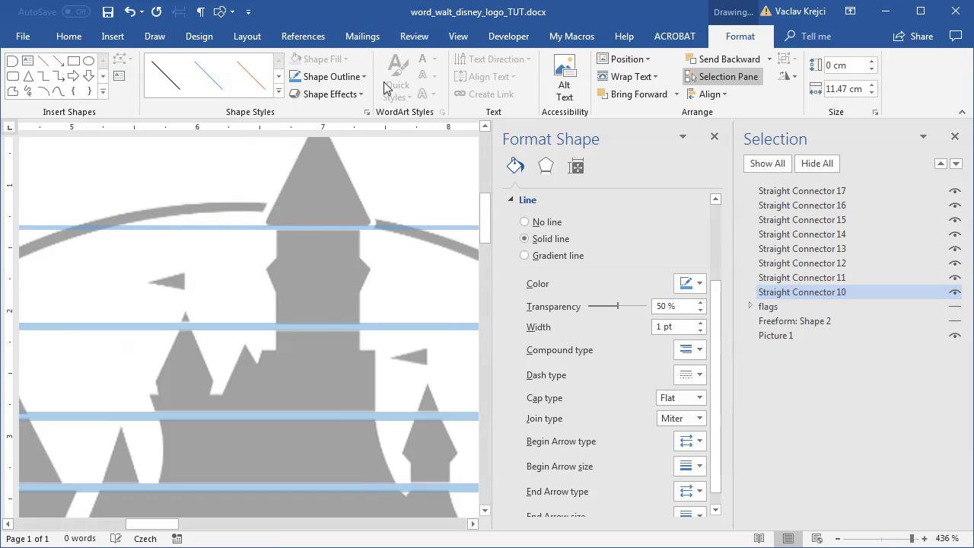
# Step: Select all eight straight connectors, from 10 to 17, and group them
pyautogui.click(881, 541)
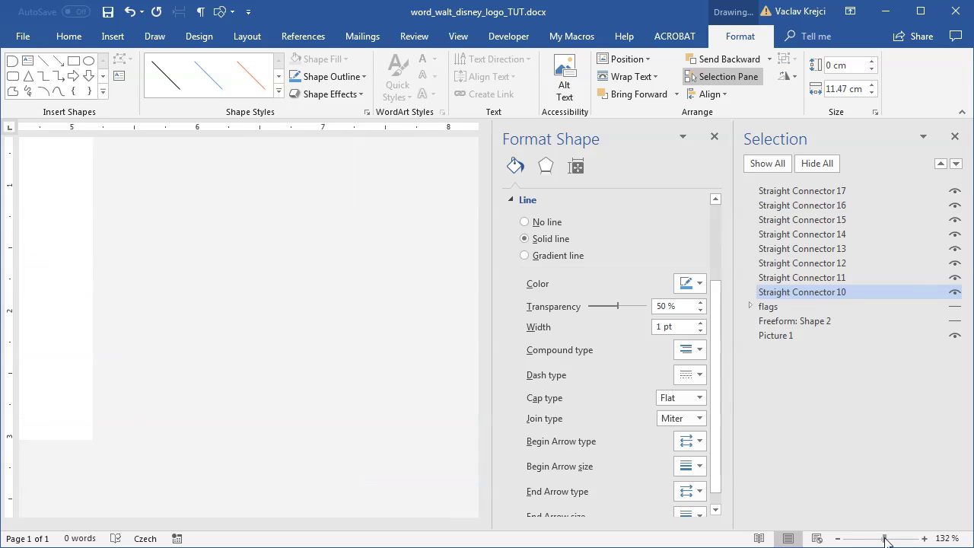
pyautogui.moveTo(374, 528); pyautogui.dragTo(156, 527)
pyautogui.keyDown('ctrl'); pyautogui.click(813, 279); pyautogui.keyUp('ctrl')
pyautogui.keyDown('ctrl'); pyautogui.click(811, 263); pyautogui.keyUp('ctrl')
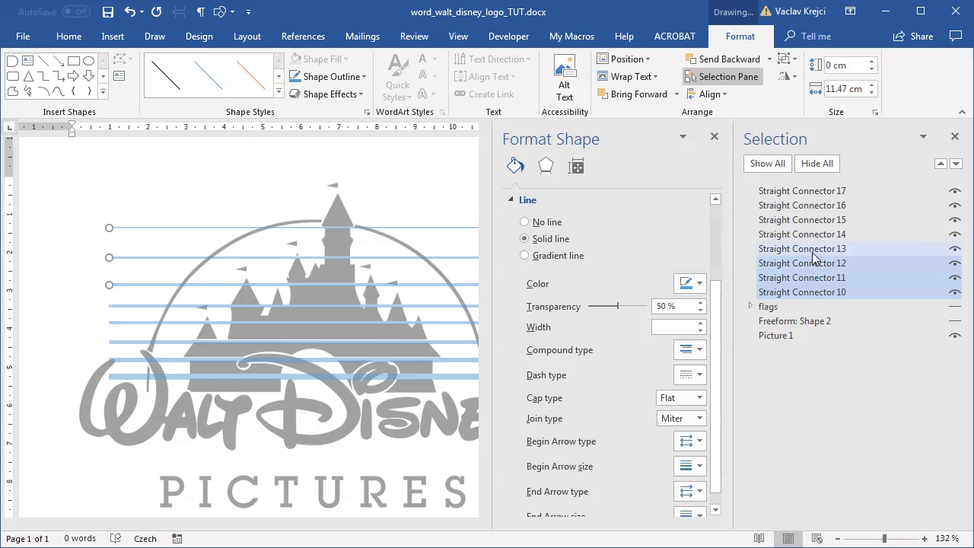
pyautogui.keyDown('ctrl'); pyautogui.click(812, 249); pyautogui.keyUp('ctrl')
pyautogui.keyDown('ctrl'); pyautogui.click(813, 235); pyautogui.keyUp('ctrl')
pyautogui.keyDown('ctrl'); pyautogui.click(813, 220); pyautogui.keyUp('ctrl')
pyautogui.keyDown('ctrl'); pyautogui.click(814, 205); pyautogui.keyUp('ctrl')
pyautogui.keyDown('ctrl'); pyautogui.click(814, 191); pyautogui.keyUp('ctrl')
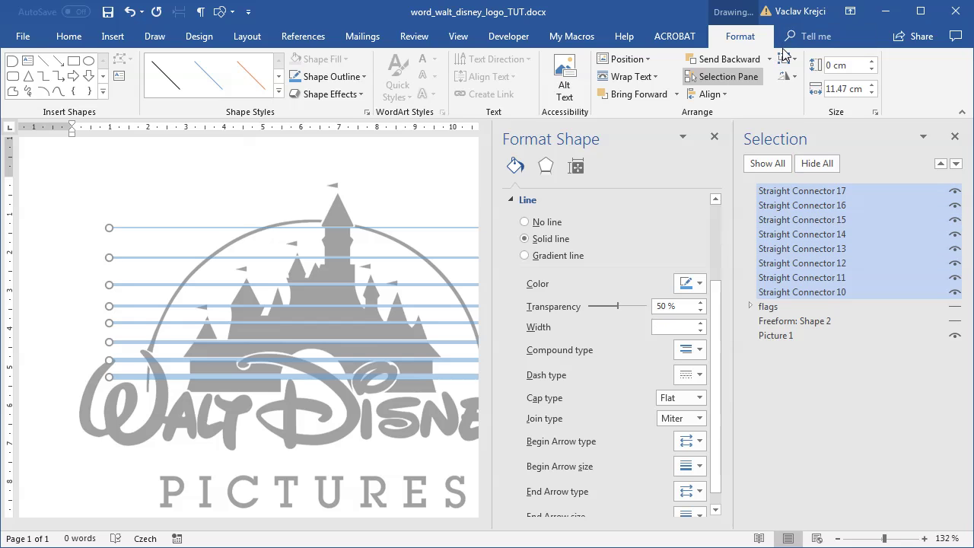
pyautogui.click(784, 59)
pyautogui.click(809, 76)
# Step: Rename the connector group as lines and collapse it in the object list
pyautogui.doubleClick(803, 189)
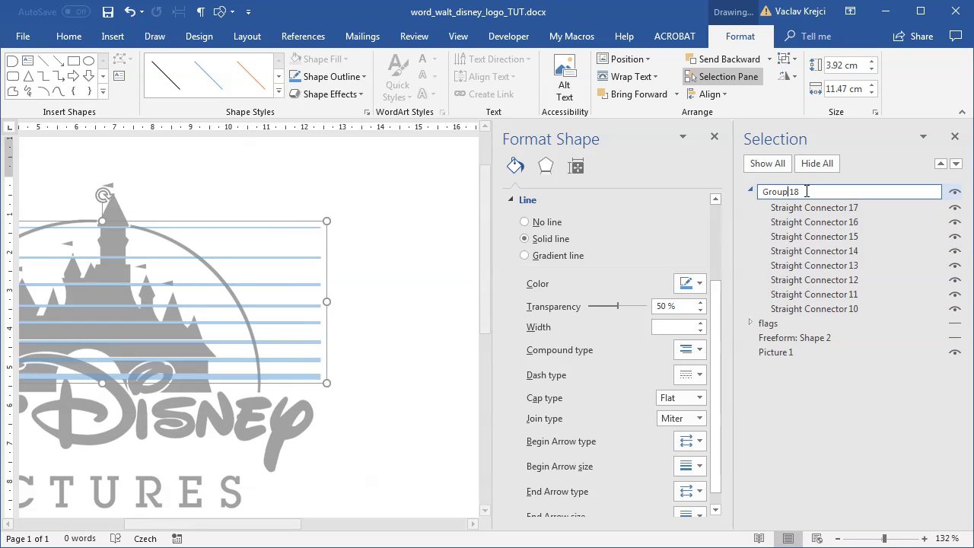
pyautogui.write('lines')
pyautogui.press('Return')
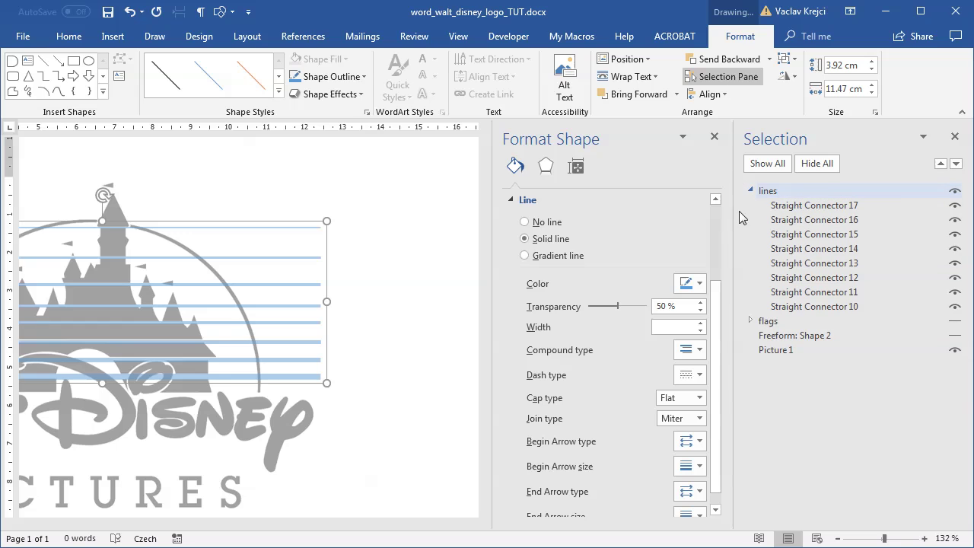
pyautogui.click(750, 192)
# Step: Draw a Flowchart: Delay shape about 1.66 cm square at the castle's base and rotate it so its rounded end points up
pyautogui.moveTo(257, 525); pyautogui.dragTo(191, 528)
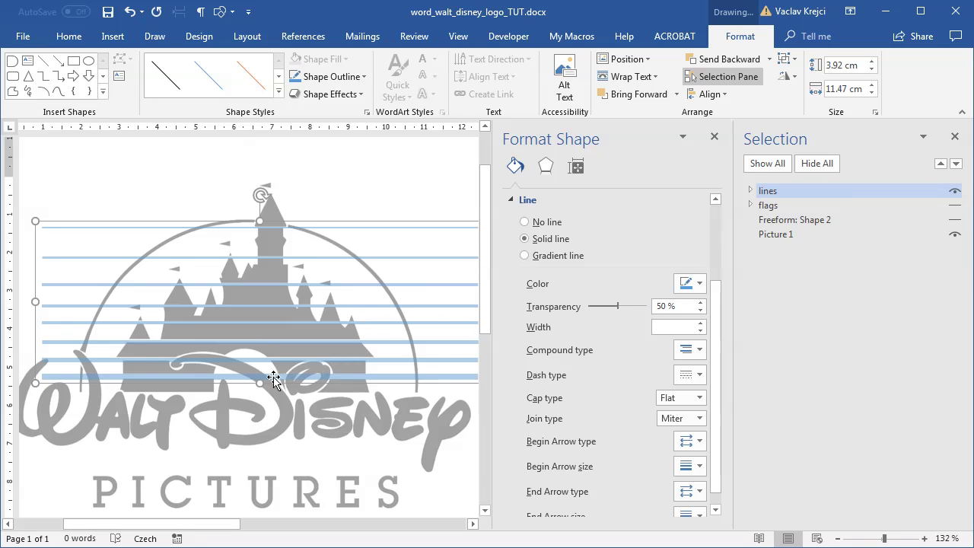
pyautogui.click(113, 36)
pyautogui.click(122, 93)
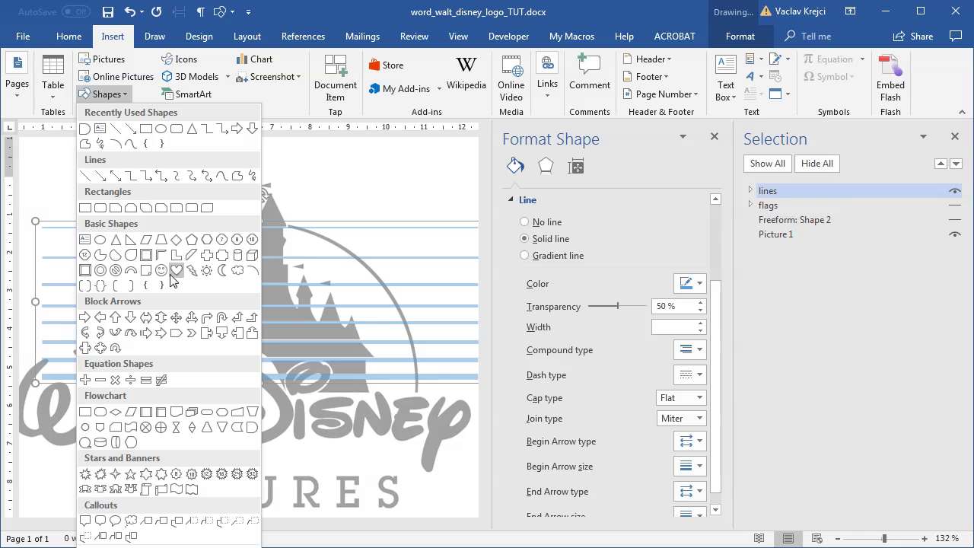
pyautogui.click(252, 433)
pyautogui.moveTo(225, 359); pyautogui.dragTo(289, 423)
pyautogui.moveTo(257, 334); pyautogui.dragTo(225, 378)
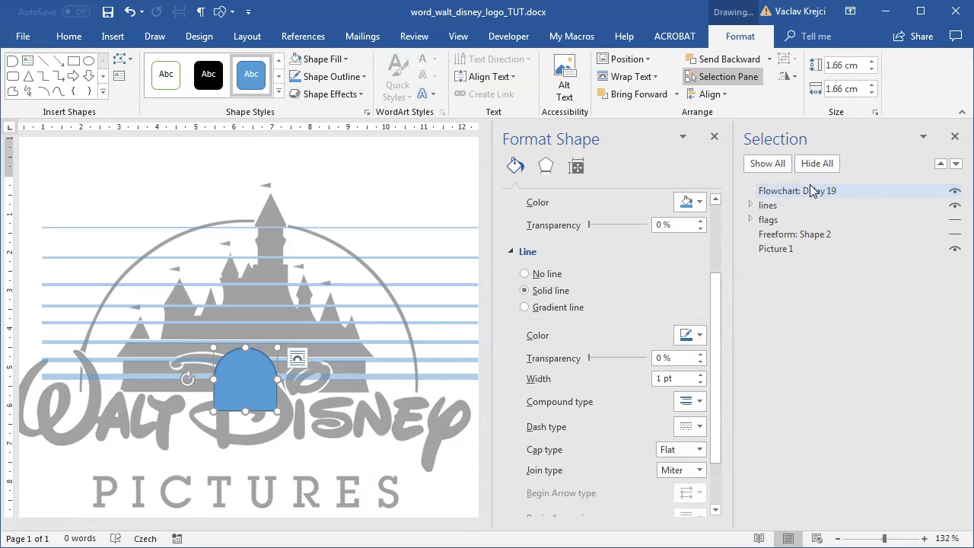
# Step: Rename the Flowchart: Delay shape as entrance
pyautogui.click(849, 190)
pyautogui.write('entrance')
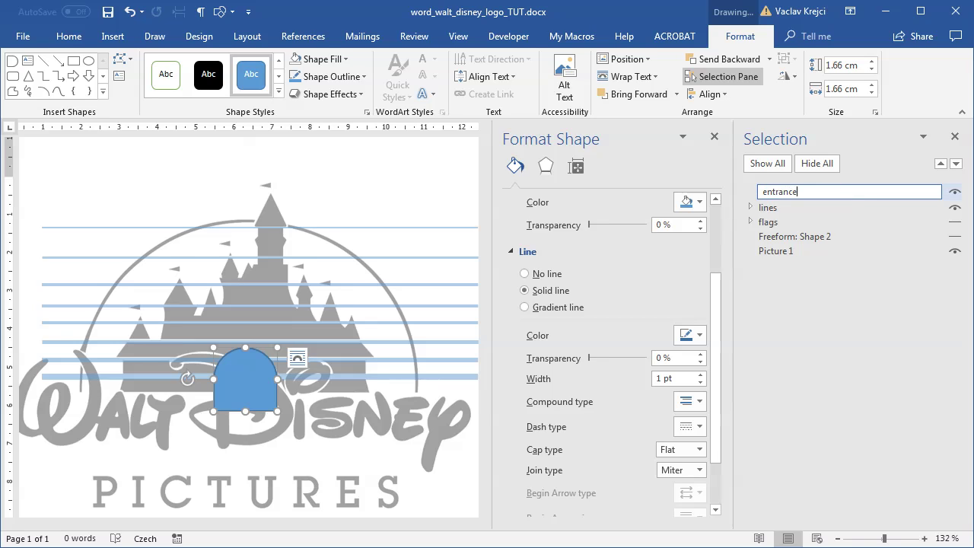
pyautogui.press('Return')
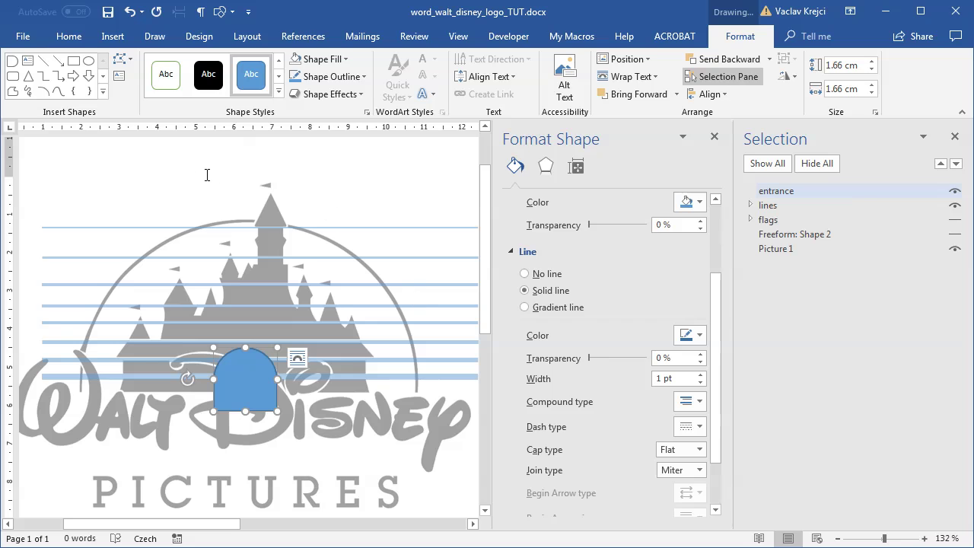
# Step: Draw an Arc shape about 7.66 cm wide and high over the castle
pyautogui.click(115, 36)
pyautogui.click(104, 93)
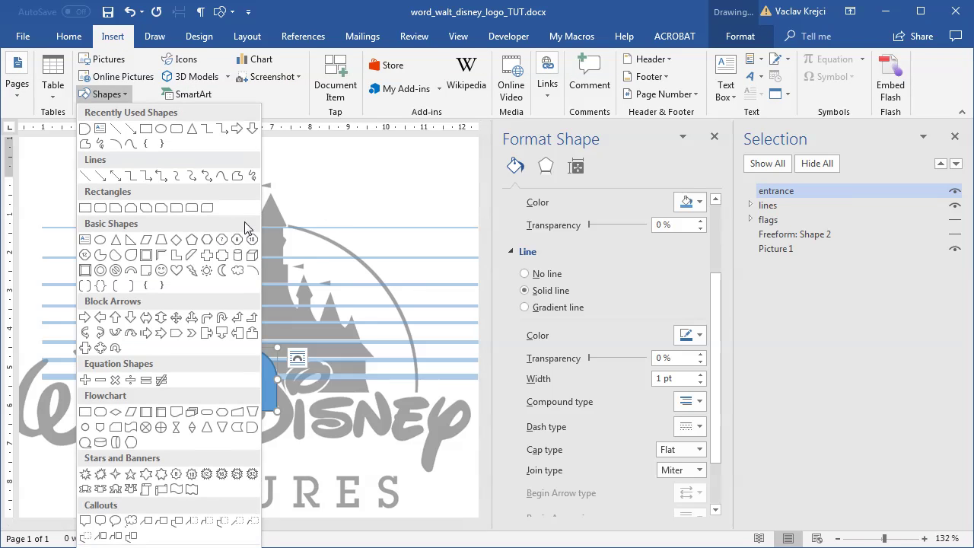
pyautogui.click(253, 270)
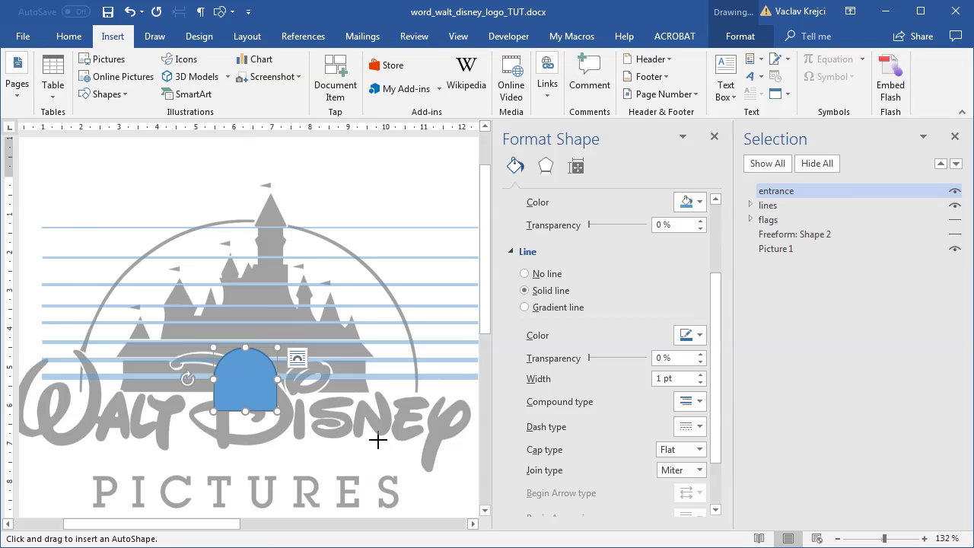
pyautogui.moveTo(112, 185)
pyautogui.mouseDown()
pyautogui.moveTo(391, 434)
pyautogui.moveTo(405, 476)
pyautogui.mouseUp()
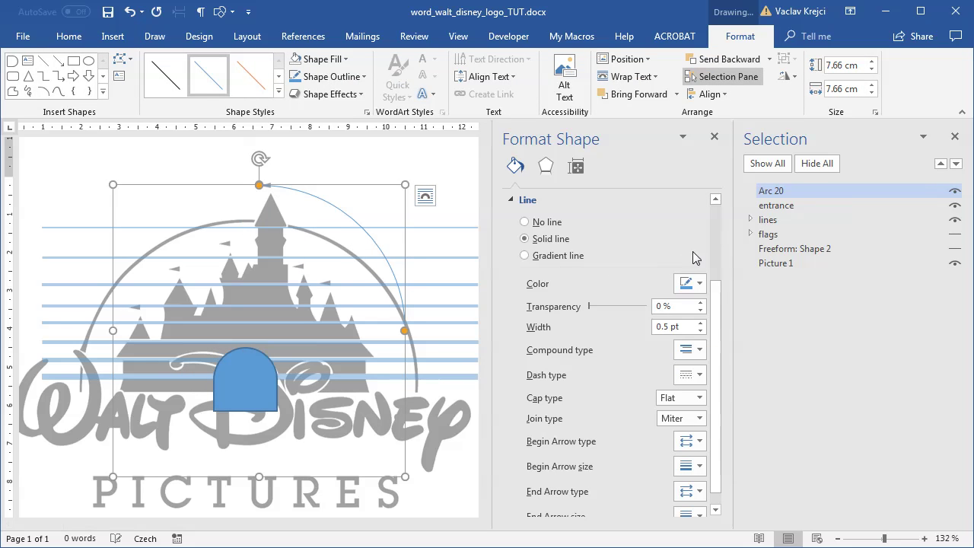
# Step: Hide the entrance and lines objects and set the arc's line width to 3 pt
pyautogui.click(955, 205)
pyautogui.click(955, 220)
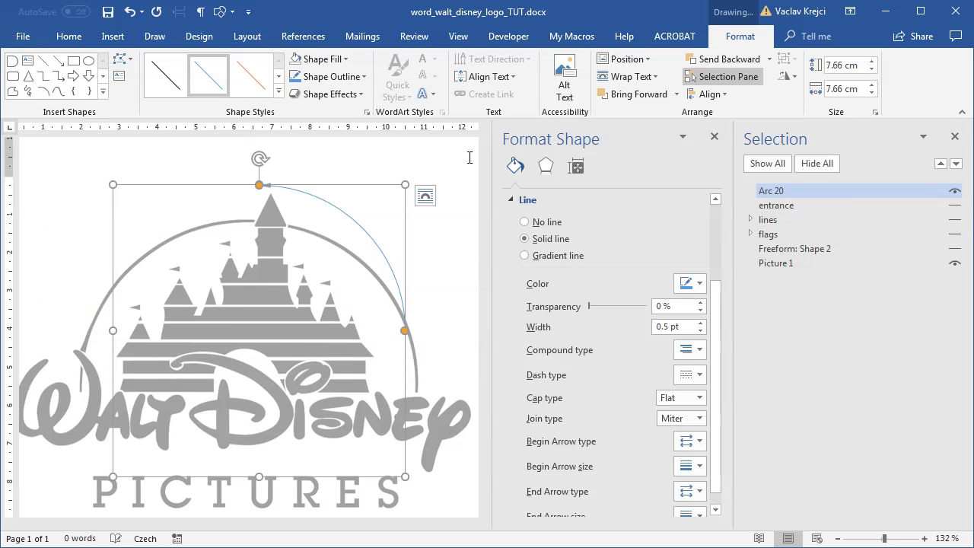
pyautogui.click(686, 328)
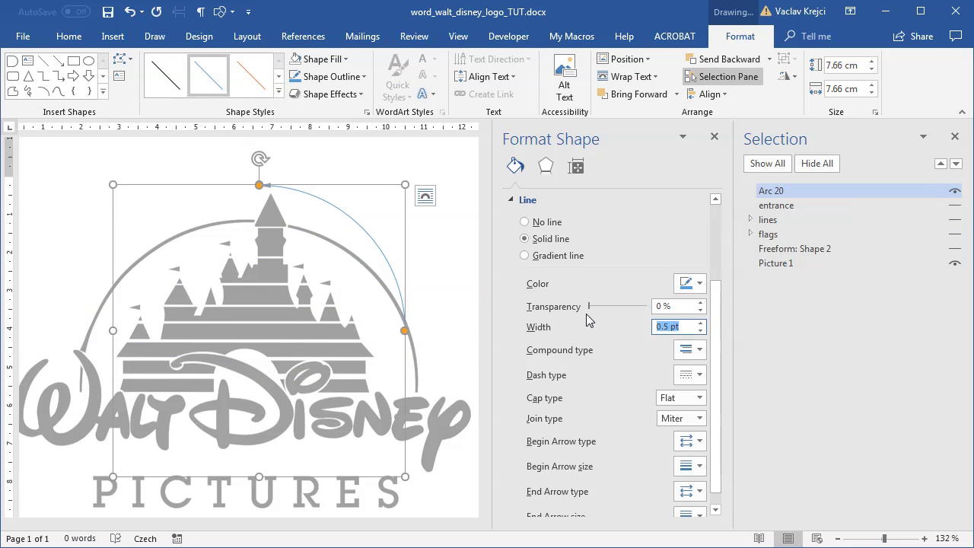
pyautogui.write('3')
pyautogui.press('Return')
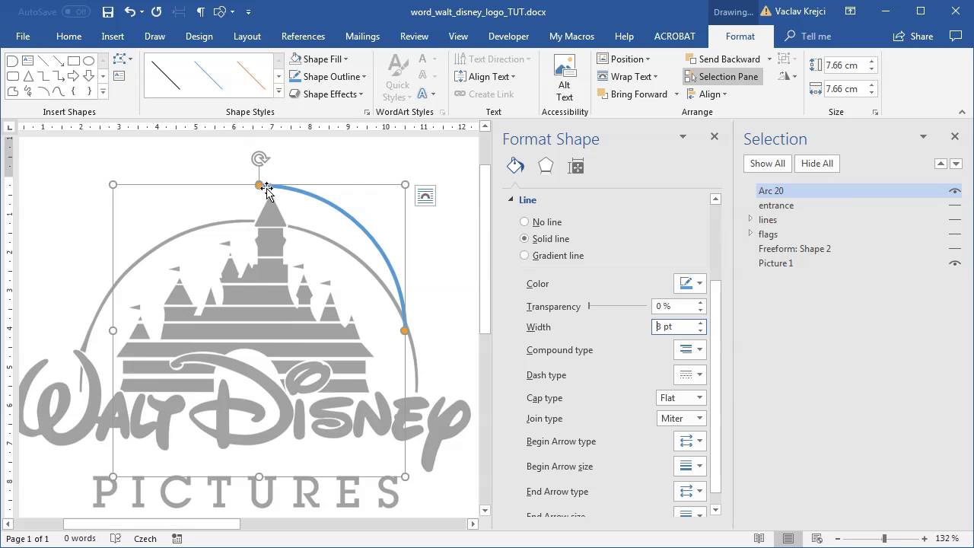
# Step: Extend the arc past a semicircle, then move and enlarge it to about 8.66 cm to match the reference curve around the castle
pyautogui.moveTo(260, 185); pyautogui.dragTo(149, 374)
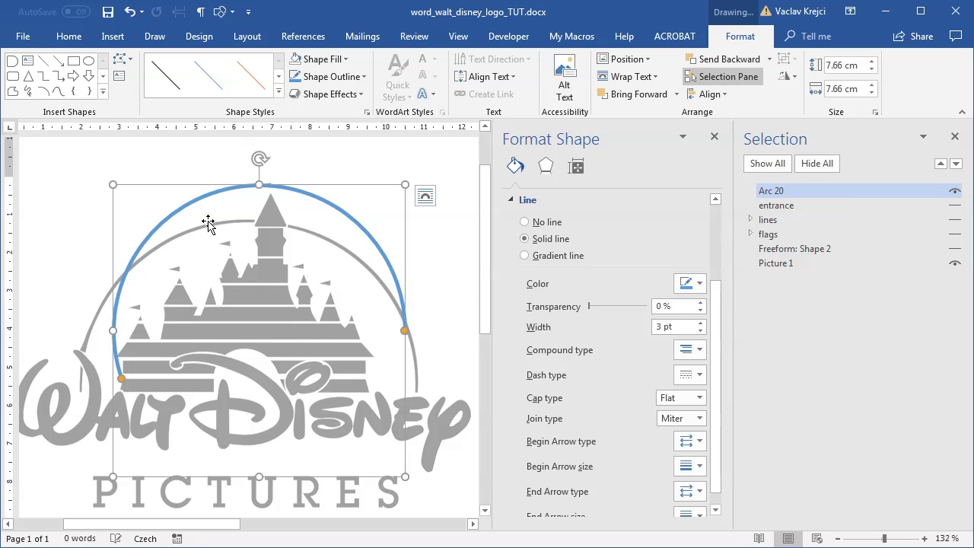
pyautogui.moveTo(203, 199); pyautogui.dragTo(176, 241)
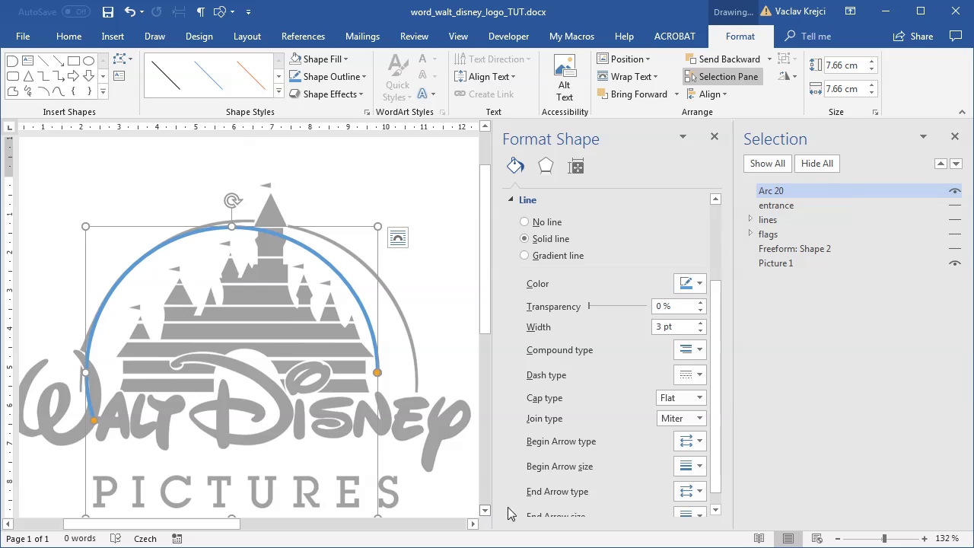
pyautogui.click(719, 140)
pyautogui.moveTo(728, 287); pyautogui.dragTo(725, 317)
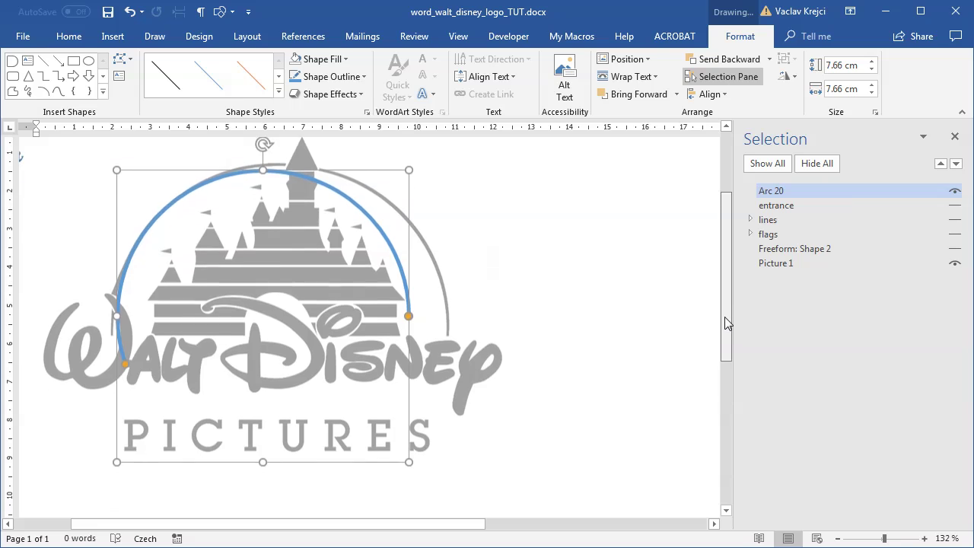
pyautogui.moveTo(408, 458); pyautogui.dragTo(454, 492)
pyautogui.moveTo(117, 166); pyautogui.dragTo(110, 157)
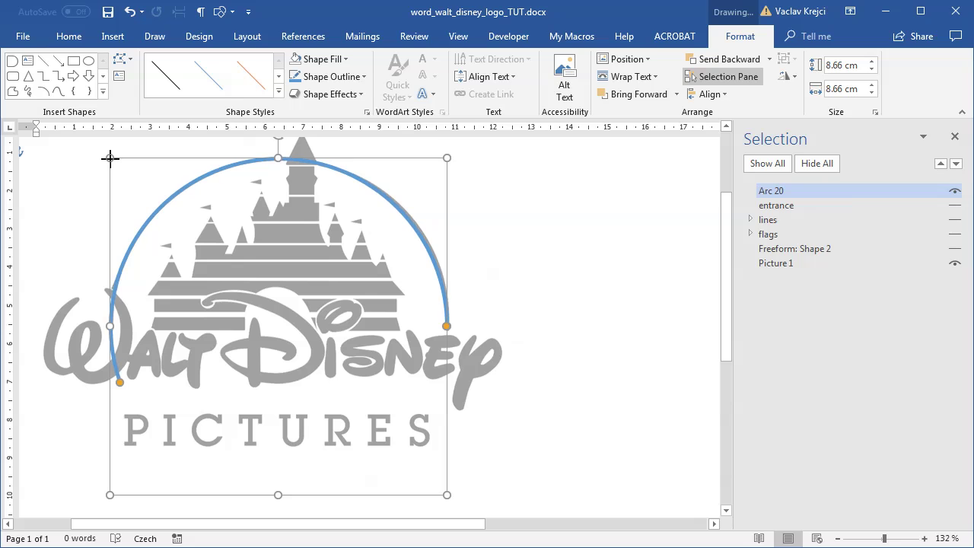
# Step: Check the reference with the arc hidden, then shorten the arc's start to just right of the tallest tower's roof
pyautogui.click(955, 192)
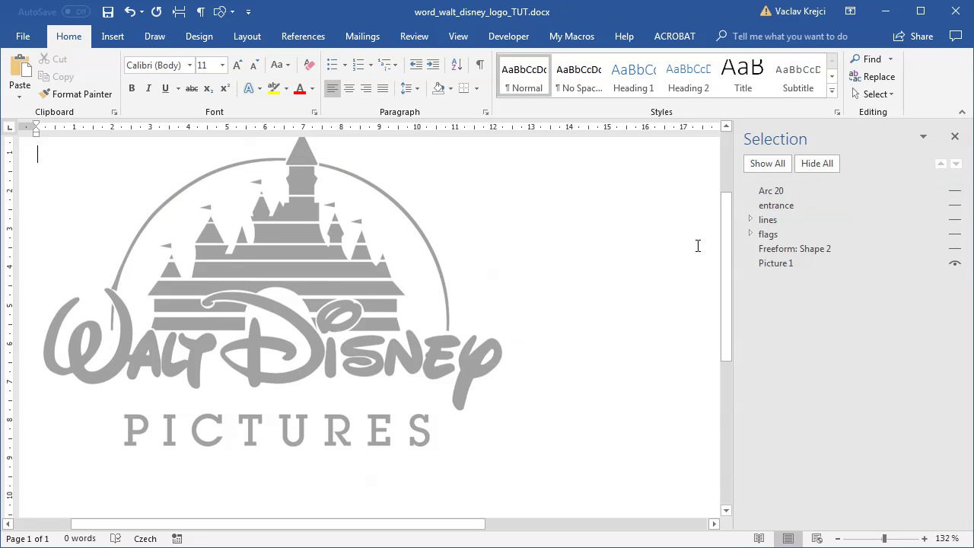
pyautogui.scroll(1, 720, 236)
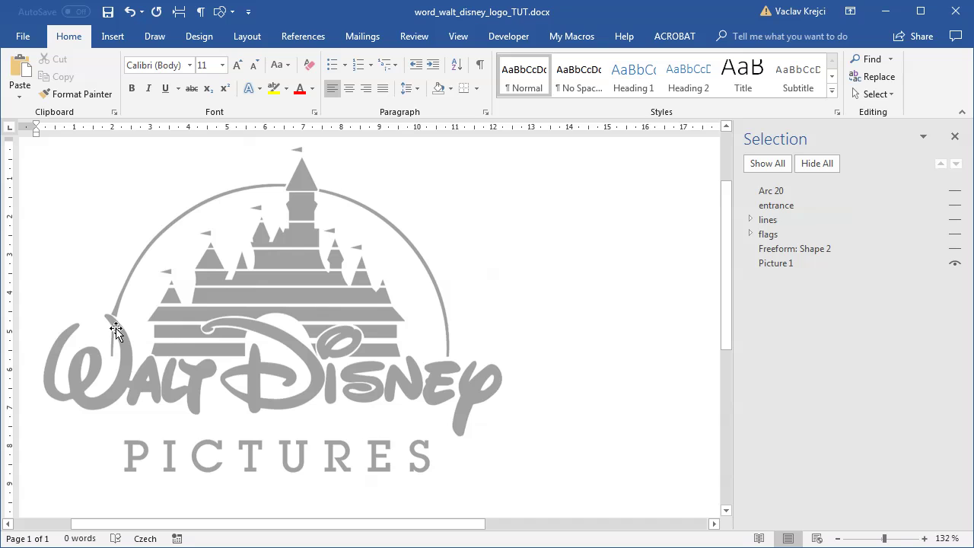
pyautogui.click(803, 190)
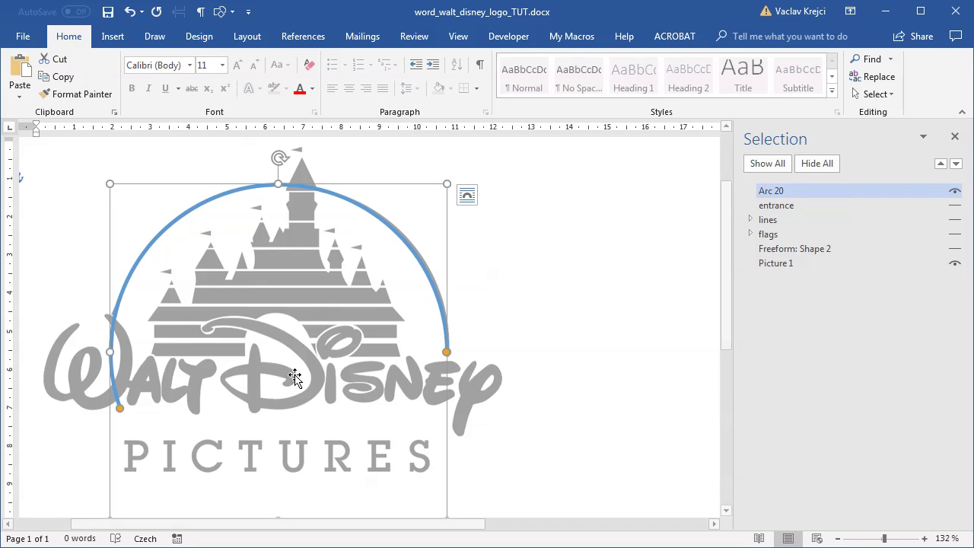
pyautogui.moveTo(120, 411); pyautogui.dragTo(318, 202)
# Step: Duplicate the right-hand arc and align the copy exactly over the original
pyautogui.click(119, 409)
pyautogui.hotkey('ctrl', 'c')
pyautogui.hotkey('ctrl', 'v')
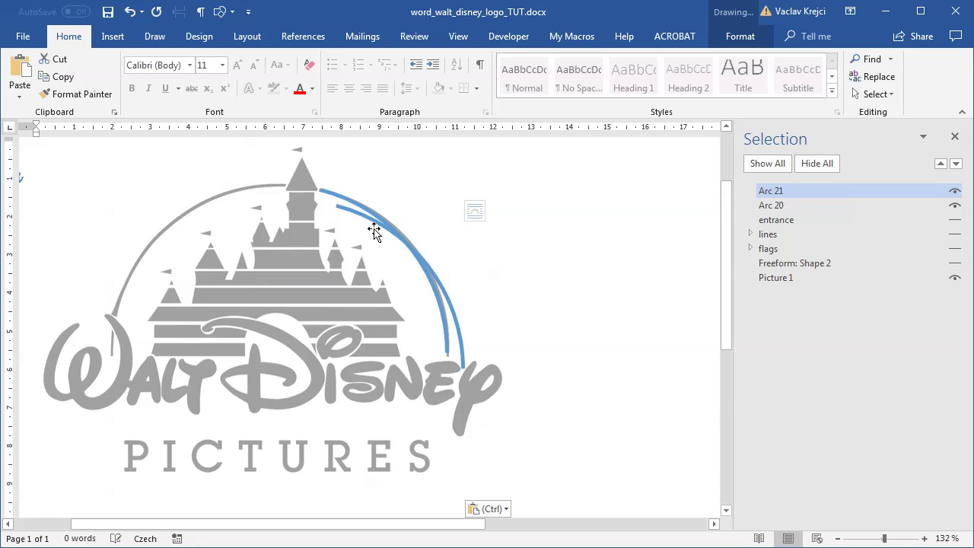
pyautogui.moveTo(374, 221); pyautogui.dragTo(359, 207)
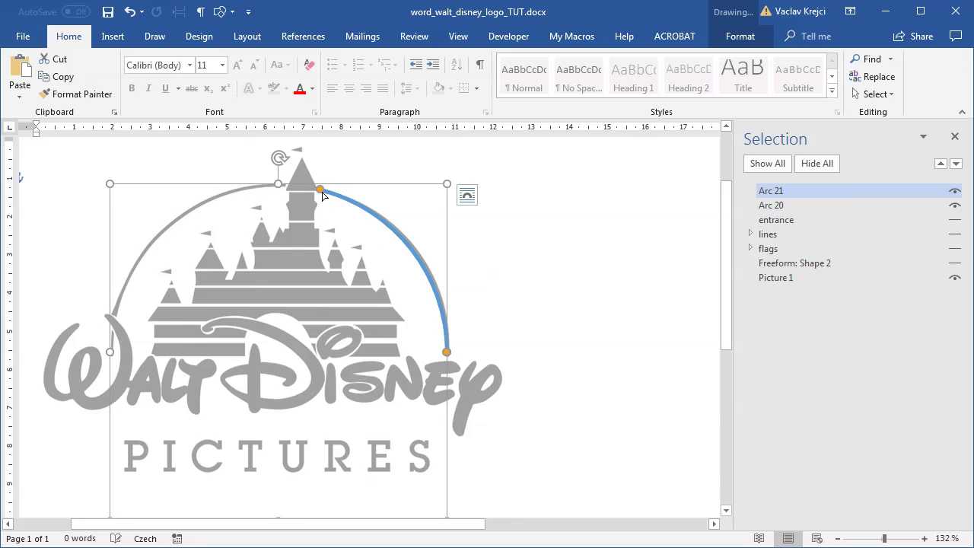
# Step: Reshape the arc copy to trace the curve from the top of the W to the left of the tallest tower's roof
pyautogui.press('Escape')
pyautogui.click(156, 329)
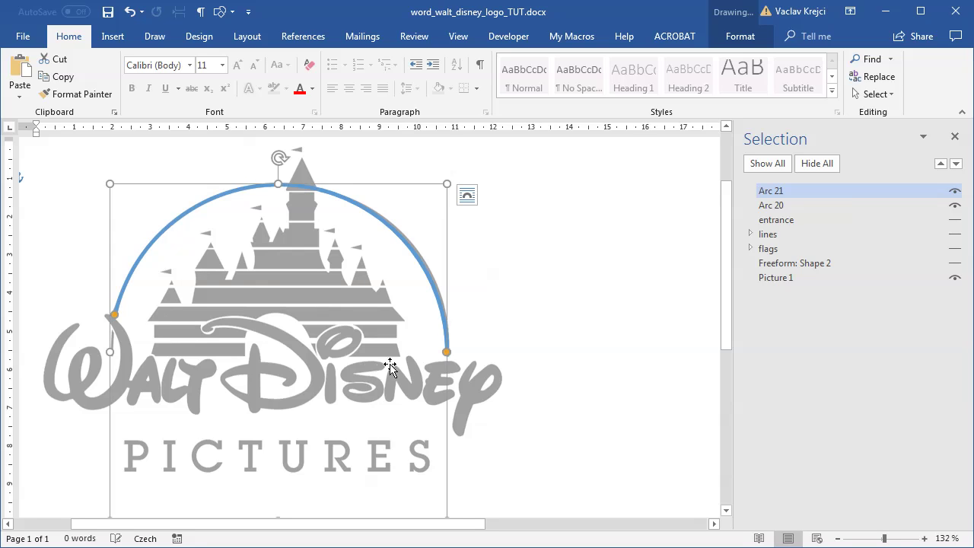
pyautogui.press('Escape')
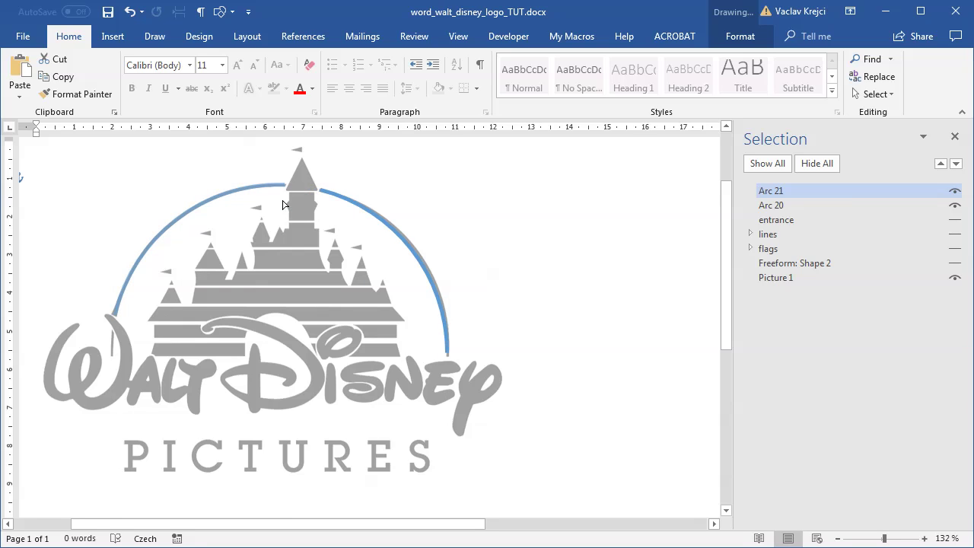
# Step: Duplicate the arc left of the tallest tower and align the copy exactly over it
pyautogui.click(303, 188)
pyautogui.hotkey('ctrl', 'c')
pyautogui.hotkey('ctrl', 'v')
pyautogui.moveTo(242, 207); pyautogui.dragTo(226, 183)
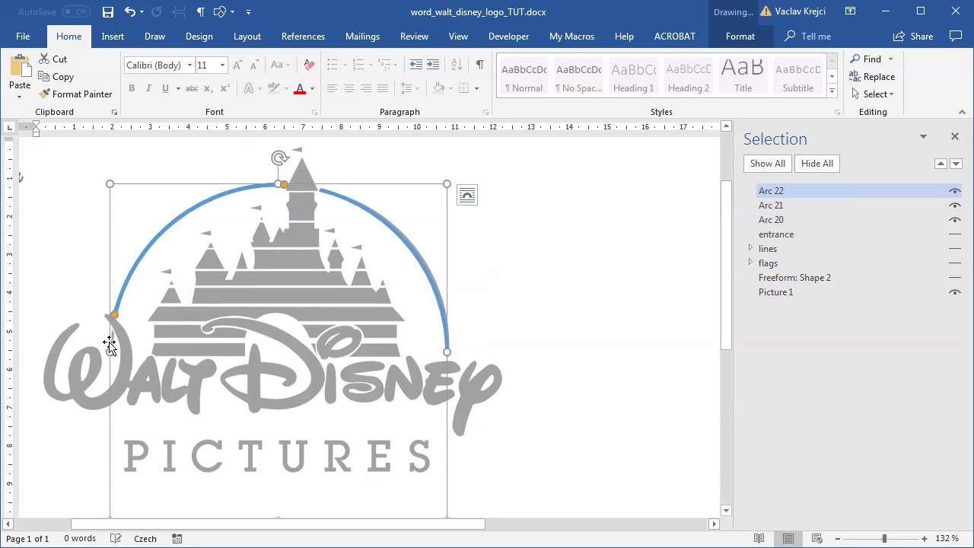
# Step: Shorten both ends of the newest arc to trace the small curve segment inside the W
pyautogui.moveTo(115, 314); pyautogui.dragTo(114, 359)
pyautogui.moveTo(280, 190); pyautogui.dragTo(200, 227)
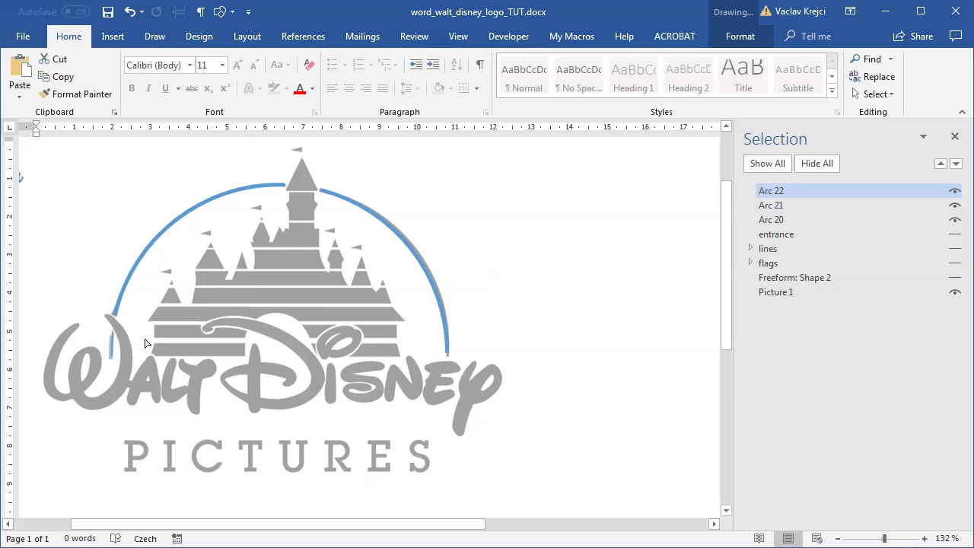
pyautogui.moveTo(147, 344); pyautogui.dragTo(143, 338)
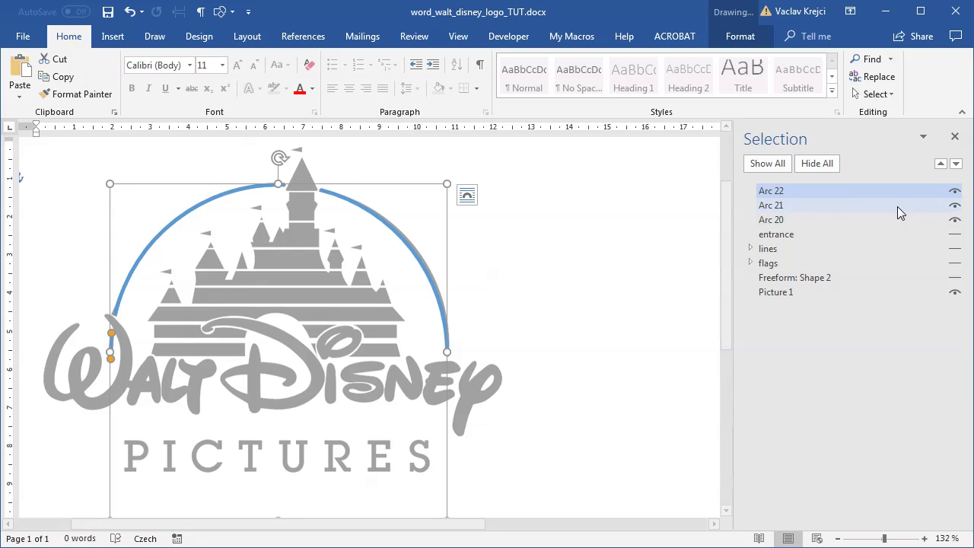
# Step: Hide all three arcs, from Arc 20 to Arc 22
pyautogui.click(955, 191)
pyautogui.click(955, 206)
pyautogui.click(955, 220)
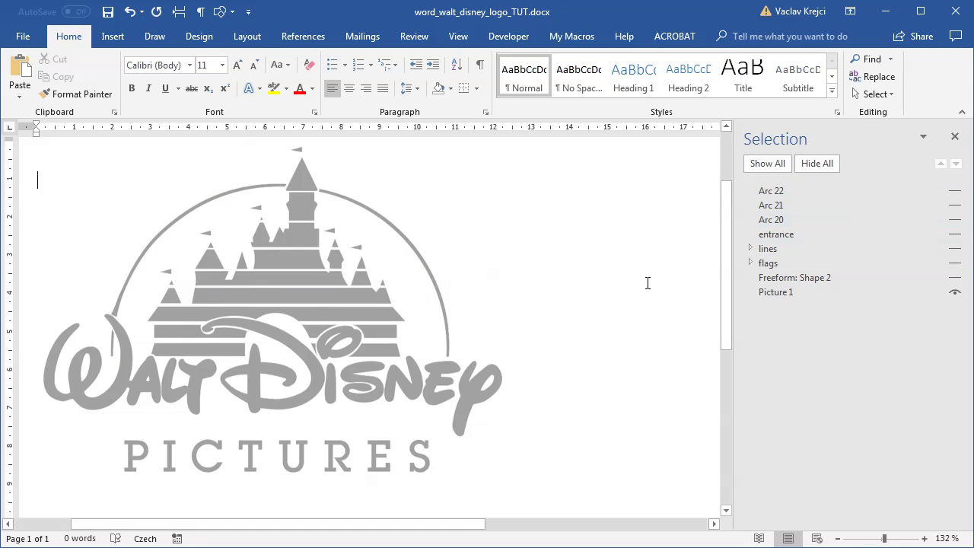
# Step: Insert a text box about 9.96 cm wide and 3.36 cm high over the castle and enter WaltDisney in it
pyautogui.click(122, 42)
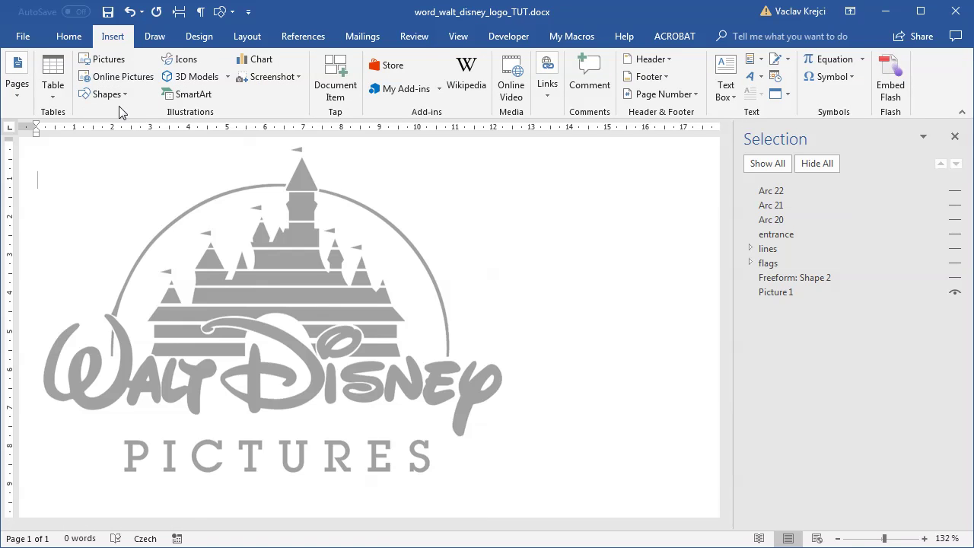
pyautogui.click(114, 95)
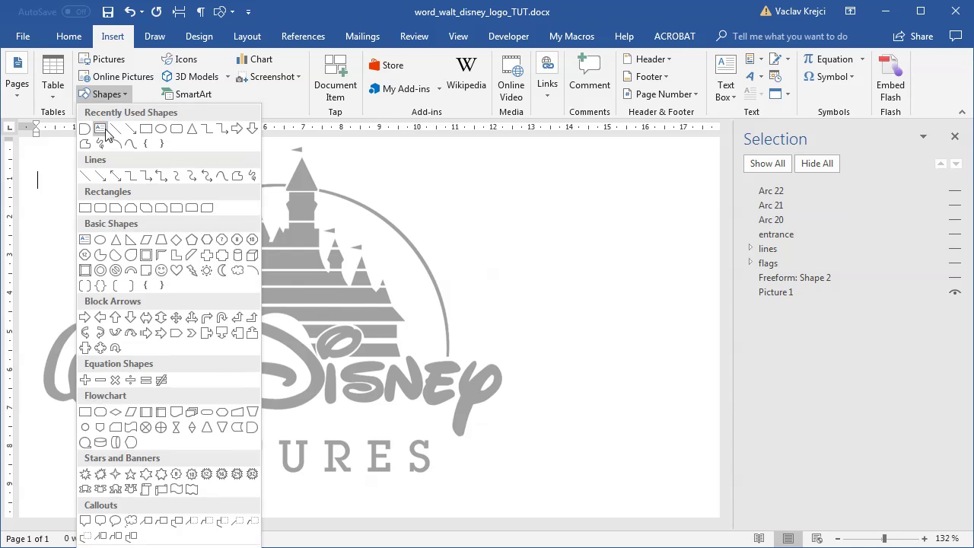
pyautogui.click(97, 130)
pyautogui.moveTo(481, 344); pyautogui.dragTo(496, 328)
pyautogui.write('Walt')
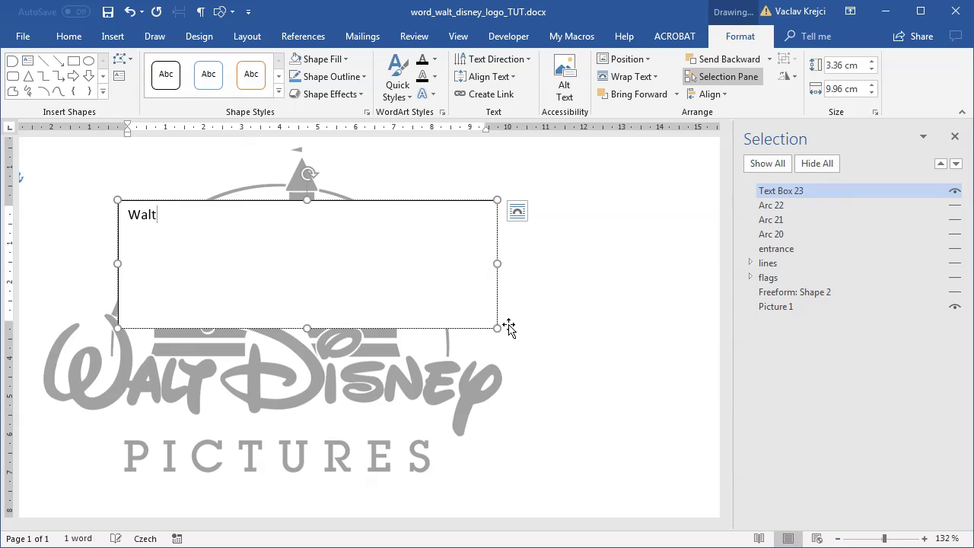
pyautogui.write('Disney')
# Step: Set the font of all the WaltDisney text to Waltograph
pyautogui.hotkey('ctrl', 'a')
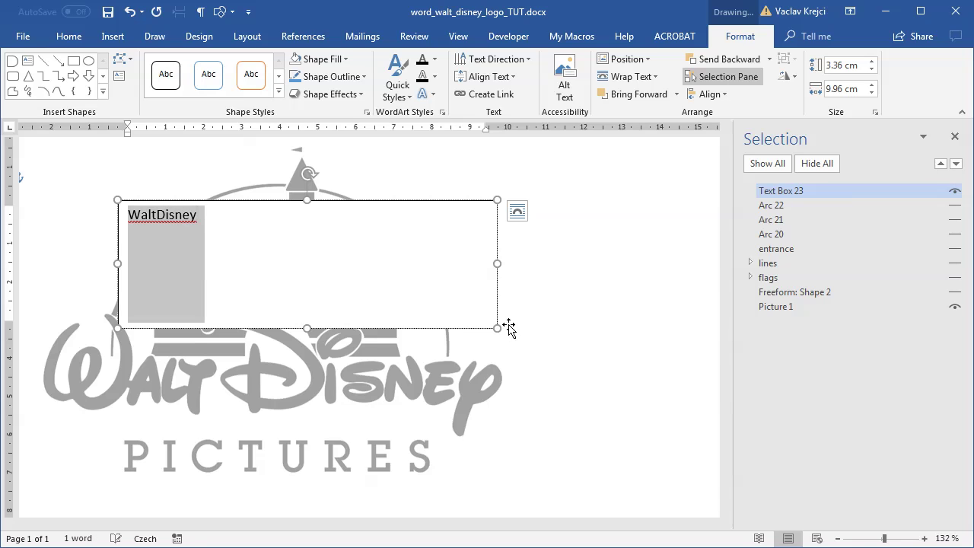
pyautogui.click(69, 36)
pyautogui.click(163, 65)
pyautogui.write('Waltograph')
pyautogui.press('Return')
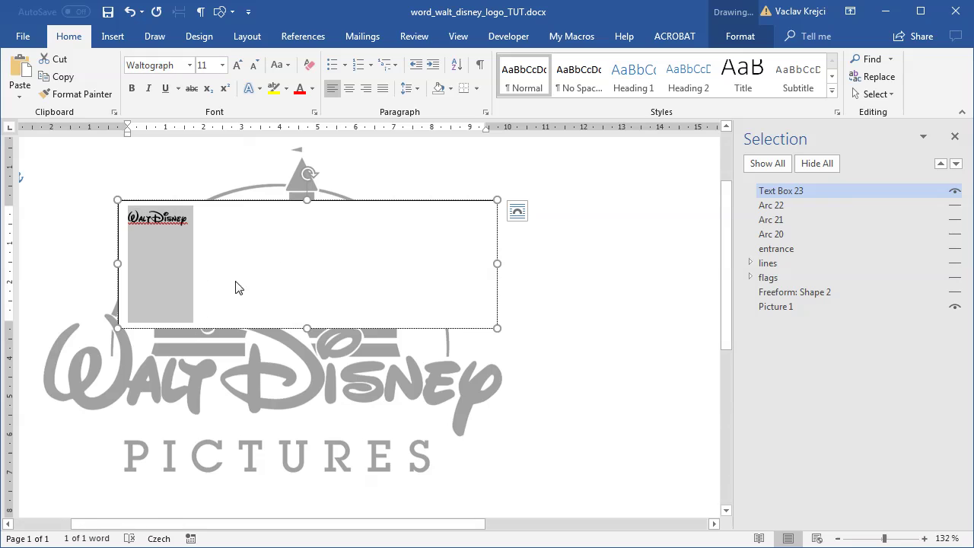
# Step: Turn off spelling and grammar checking for the WaltDisney text
pyautogui.click(159, 538)
pyautogui.click(417, 326)
pyautogui.click(504, 362)
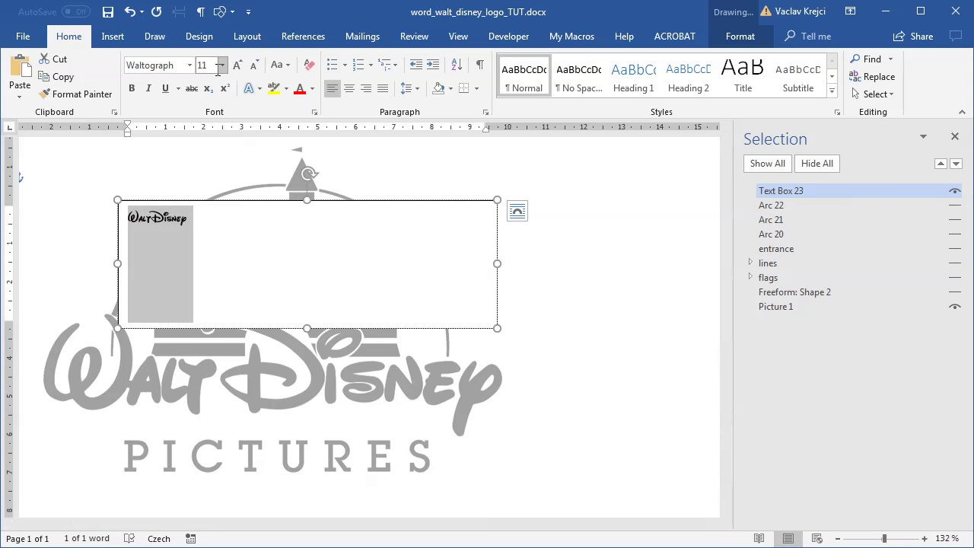
# Step: Set the WaltDisney text's size to 80 and enlarge its text box to about 12.16 cm by 4.54 cm
pyautogui.press('Return')
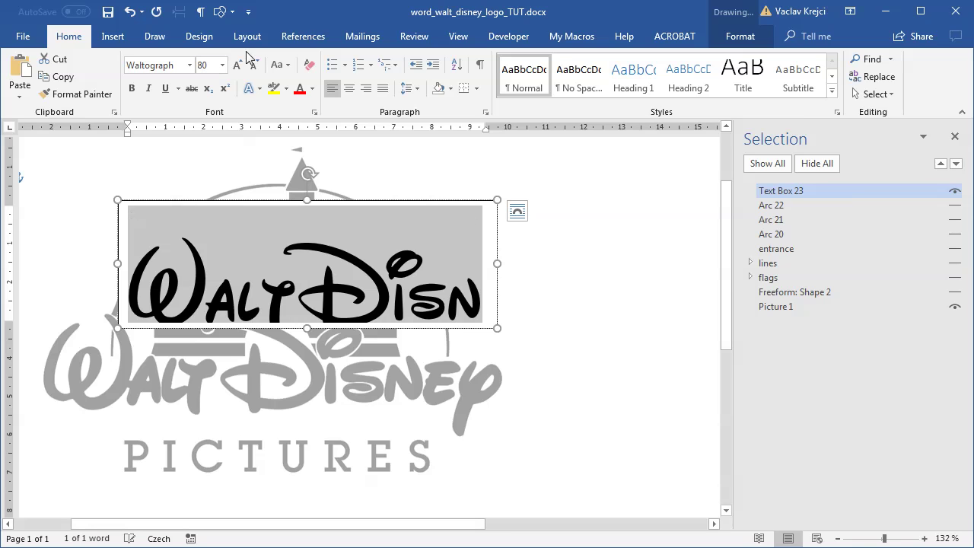
pyautogui.moveTo(497, 329); pyautogui.dragTo(581, 373)
# Step: Remove the text box's fill and outline and move it over the Walt Disney lettering of the reference picture
pyautogui.click(740, 36)
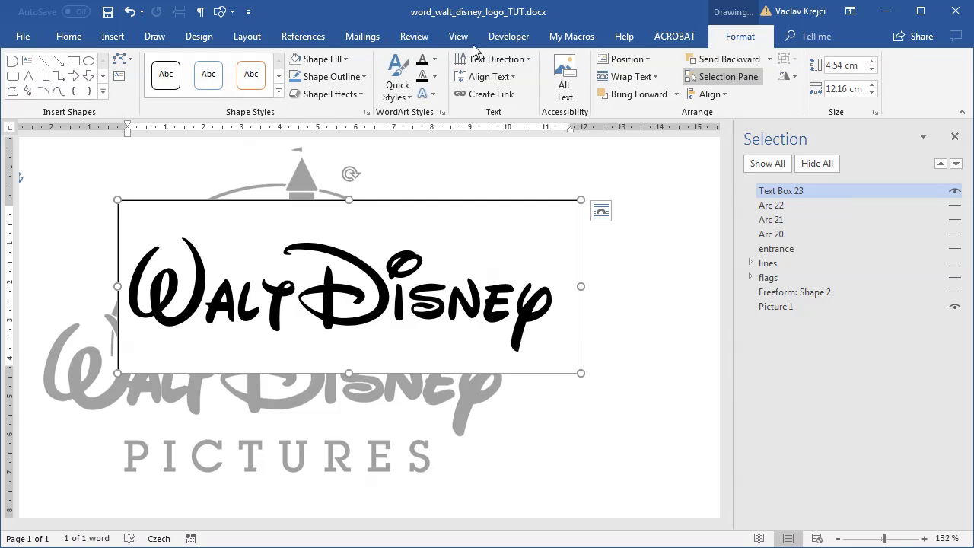
pyautogui.click(316, 58)
pyautogui.click(326, 223)
pyautogui.click(330, 76)
pyautogui.click(335, 238)
pyautogui.click(347, 226)
pyautogui.moveTo(342, 200); pyautogui.dragTo(259, 271)
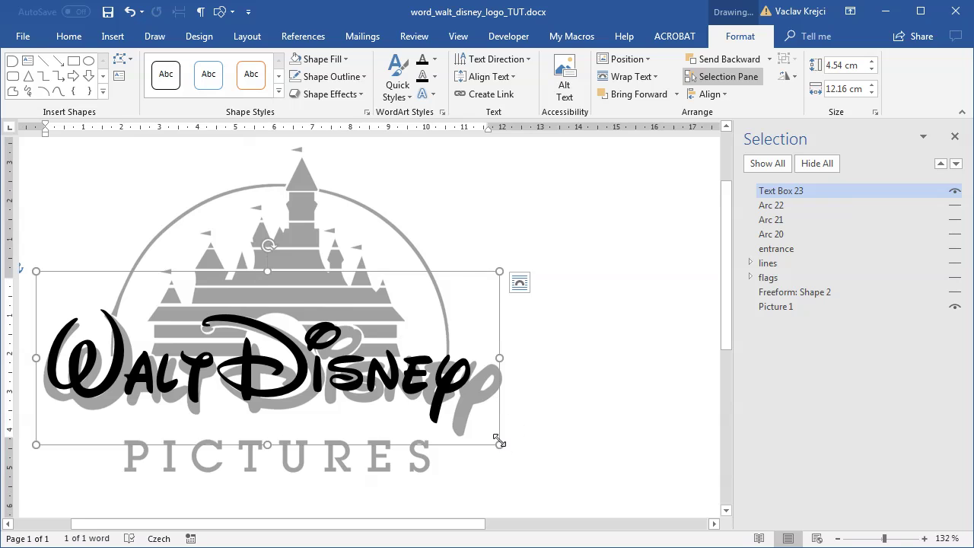
# Step: Enlarge the WaltDisney text box, set its text size to 85 and reposition it over the picture's lettering
pyautogui.moveTo(499, 442); pyautogui.dragTo(527, 452)
pyautogui.click(68, 36)
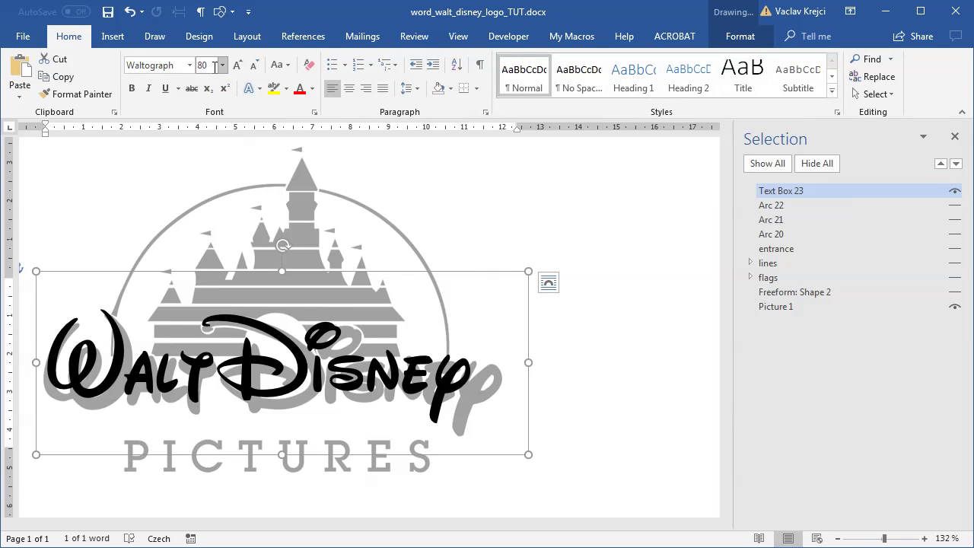
pyautogui.write('90')
pyautogui.press('Return')
pyautogui.click(216, 66)
pyautogui.write('85')
pyautogui.press('Return')
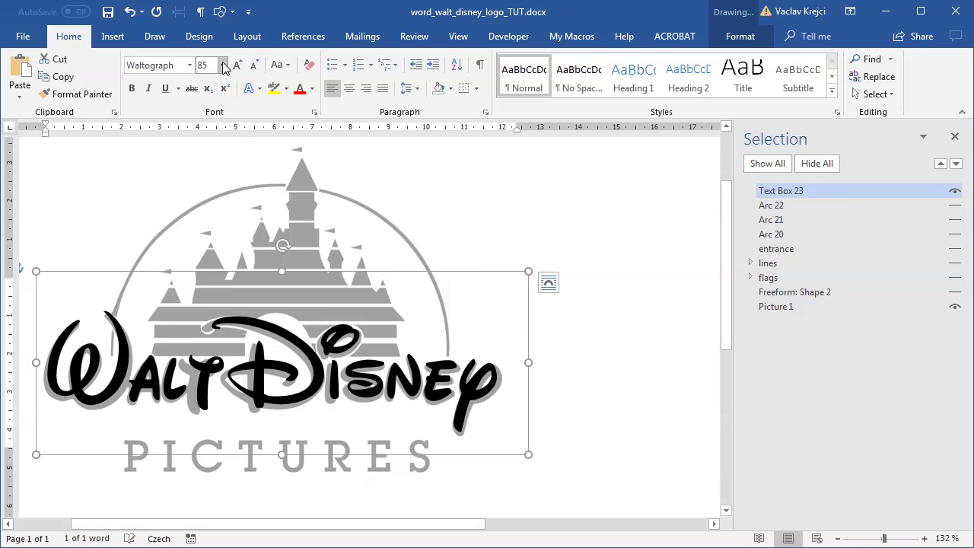
pyautogui.moveTo(299, 274); pyautogui.dragTo(311, 271)
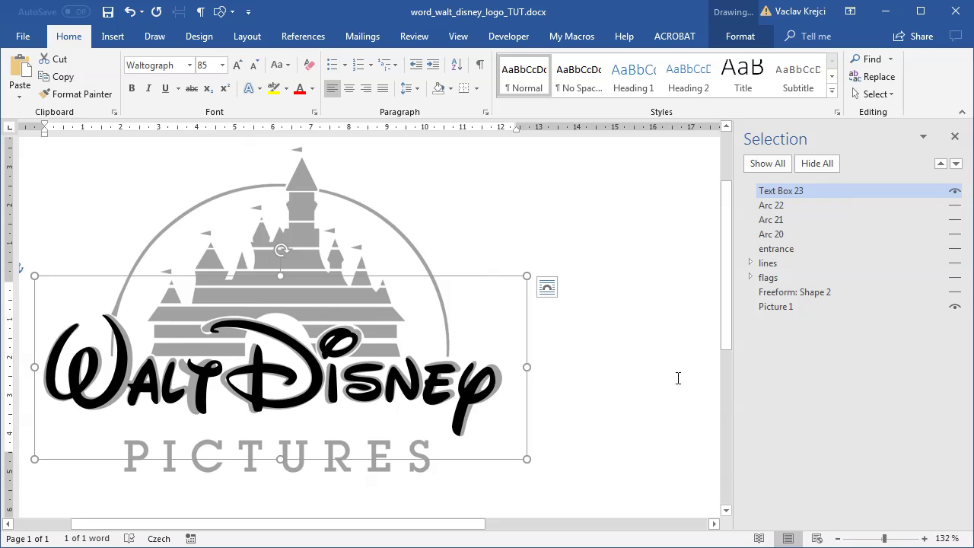
# Step: Hide the reference picture and the WaltDisney text box, and show the castle freeform
pyautogui.click(955, 307)
pyautogui.click(954, 191)
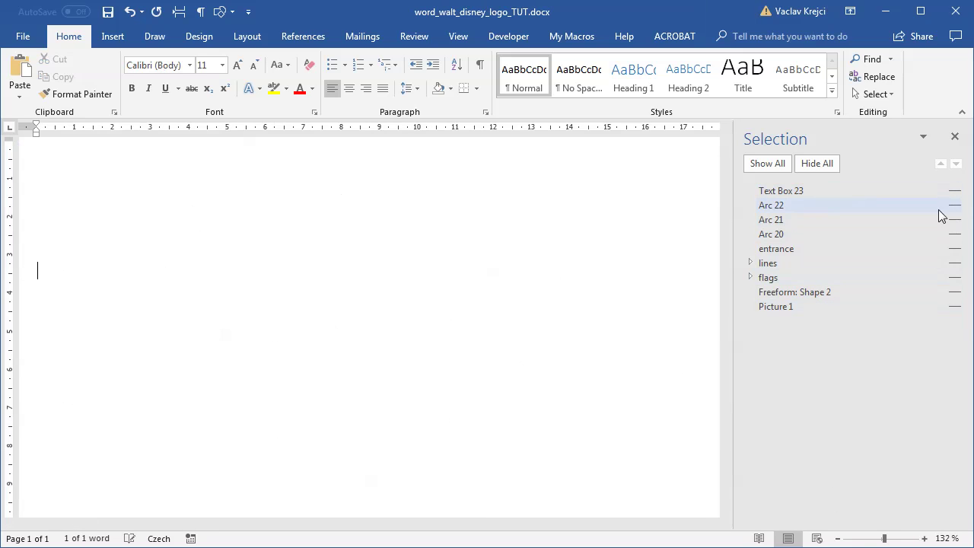
pyautogui.click(826, 299)
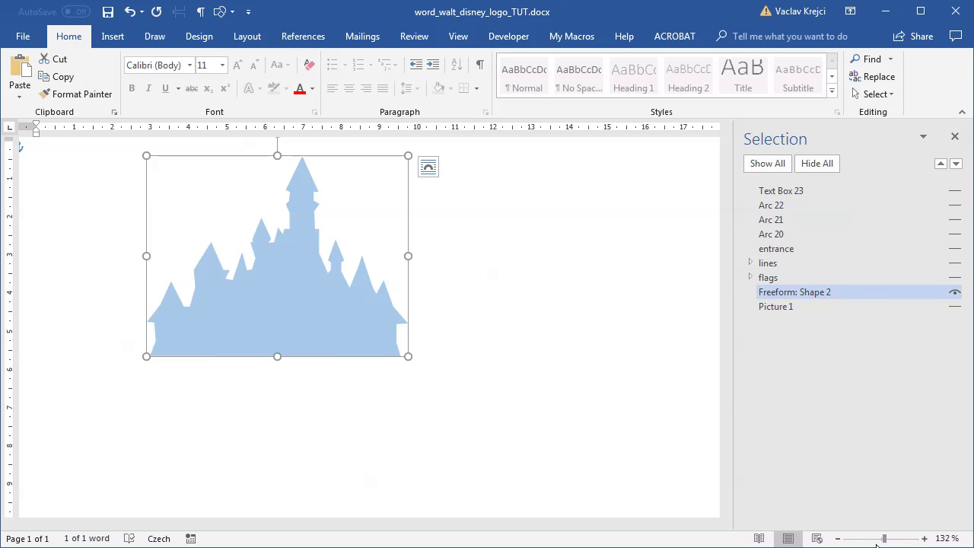
# Step: Fill the castle freeform with solid black at 0% transparency
pyautogui.rightClick(357, 305)
pyautogui.click(426, 545)
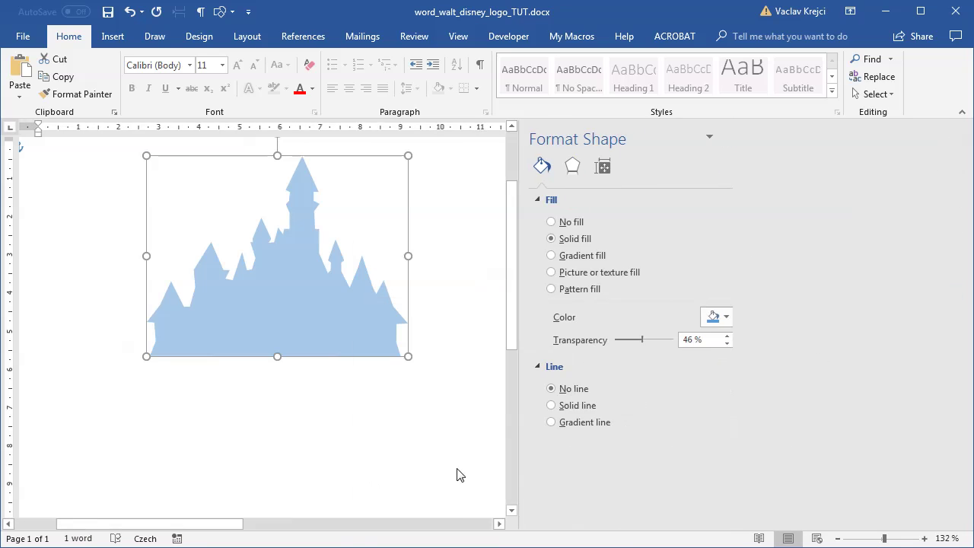
pyautogui.rightClick(303, 191)
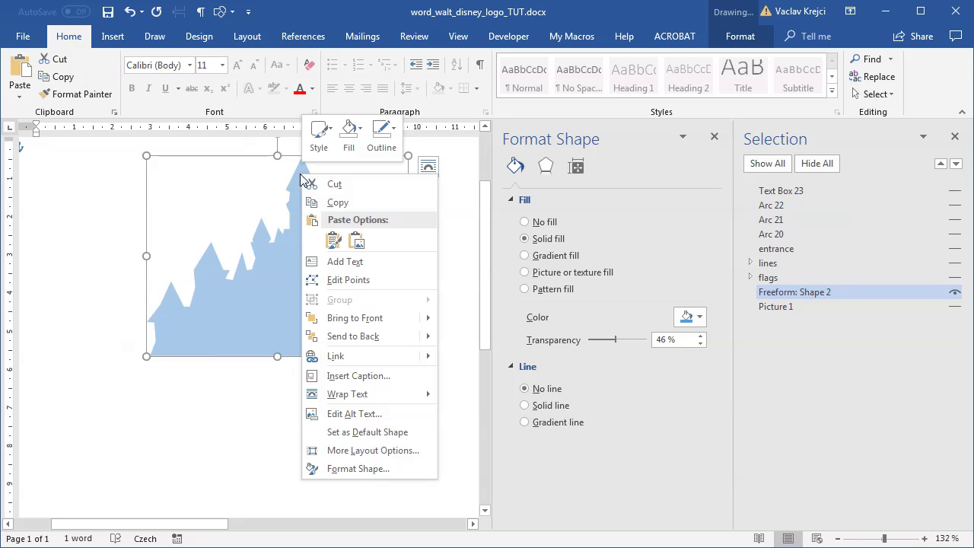
pyautogui.click(396, 469)
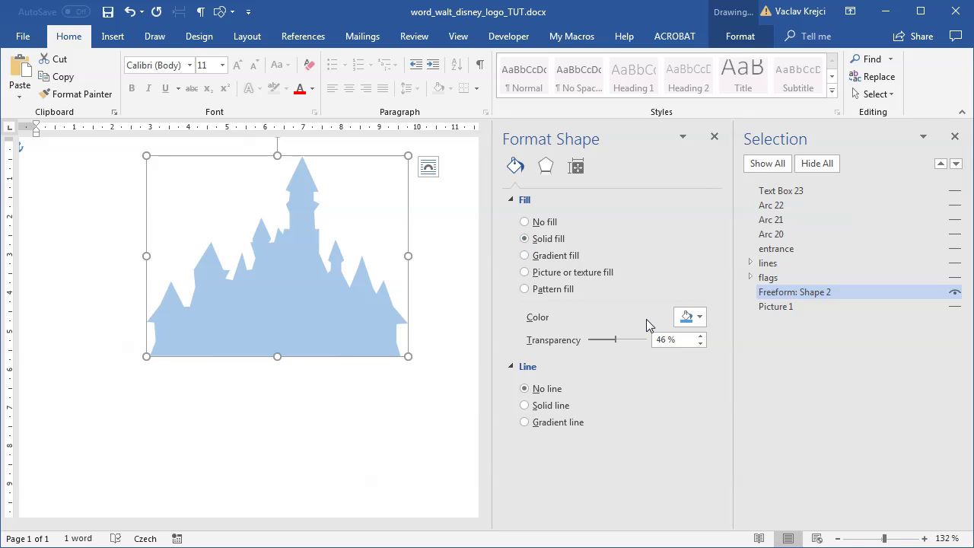
pyautogui.click(683, 318)
pyautogui.click(693, 354)
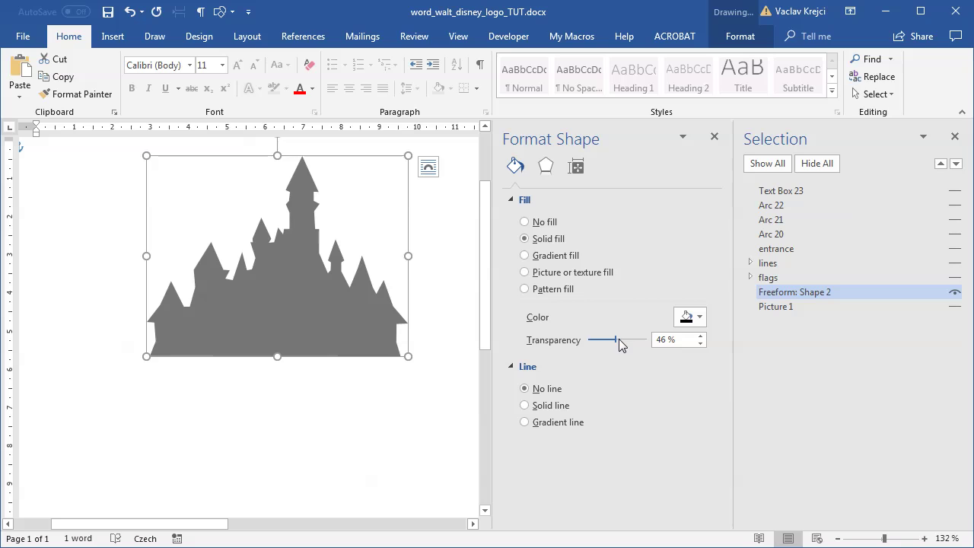
pyautogui.moveTo(616, 341); pyautogui.dragTo(587, 341)
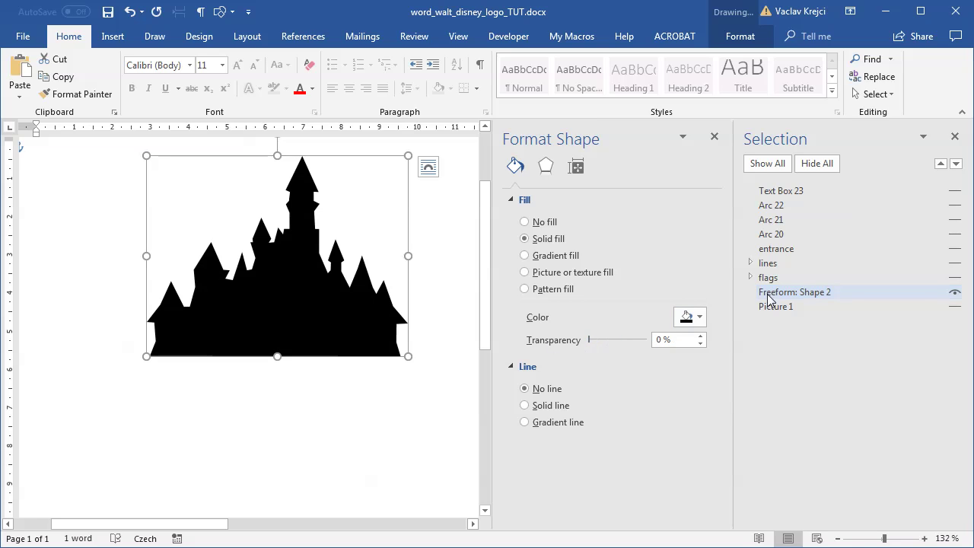
# Step: Show the flags group and give it a solid black fill
pyautogui.click(787, 278)
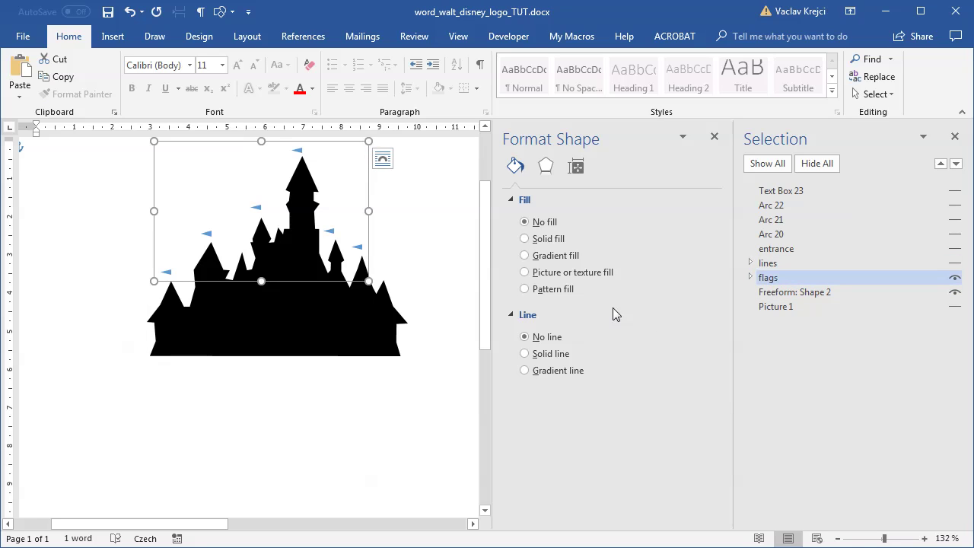
pyautogui.click(562, 240)
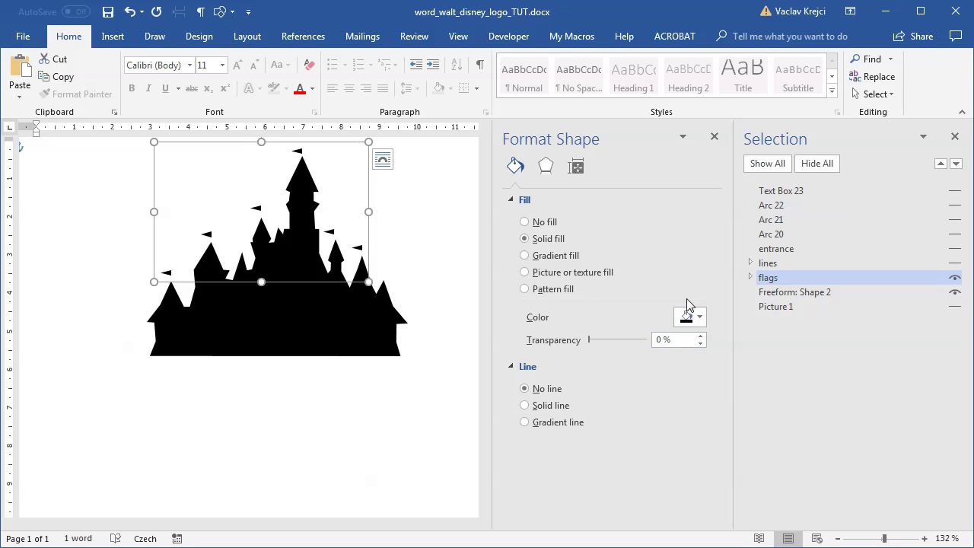
# Step: Show the lines group, make its lines solid white with 0% transparency and place it below the flags in the stacking order
pyautogui.click(787, 264)
pyautogui.click(691, 398)
pyautogui.click(681, 434)
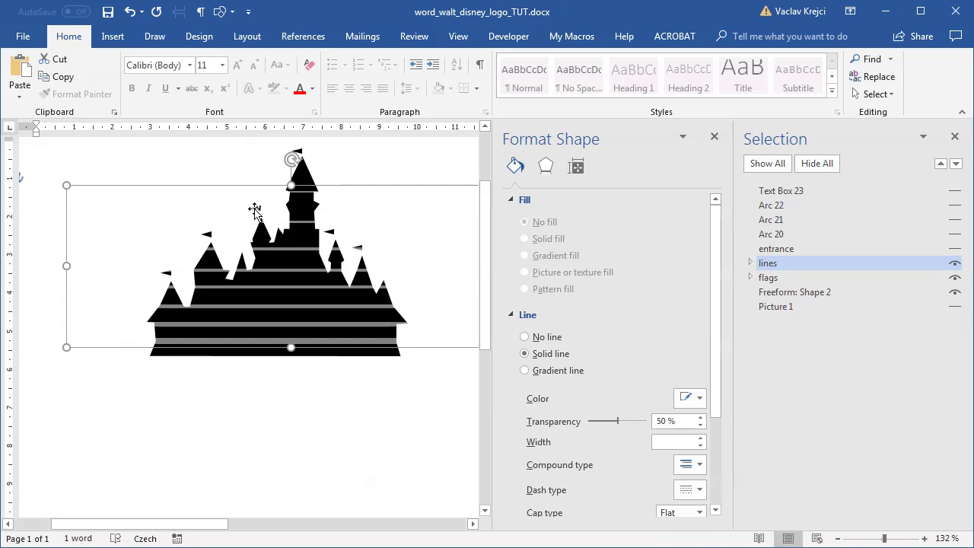
pyautogui.moveTo(787, 282); pyautogui.dragTo(788, 285)
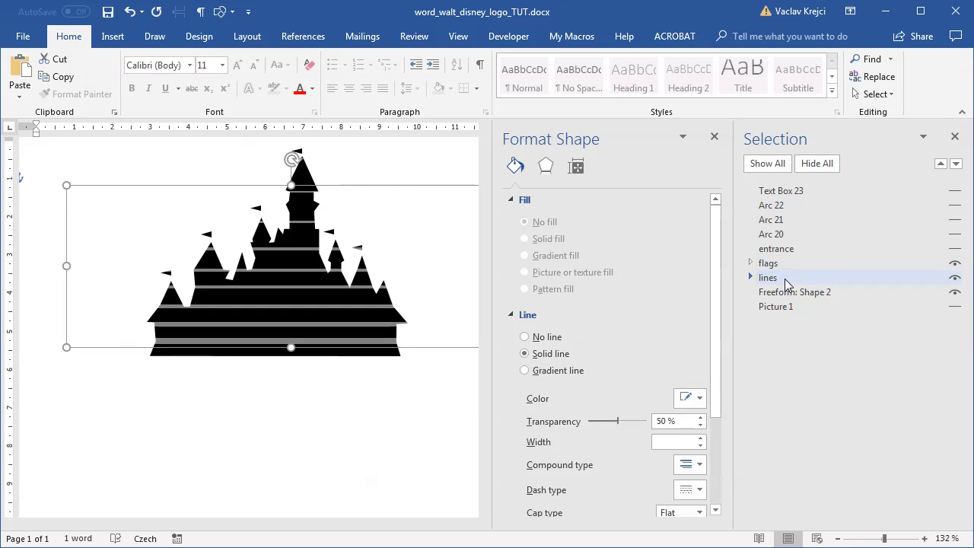
pyautogui.moveTo(619, 421); pyautogui.dragTo(576, 420)
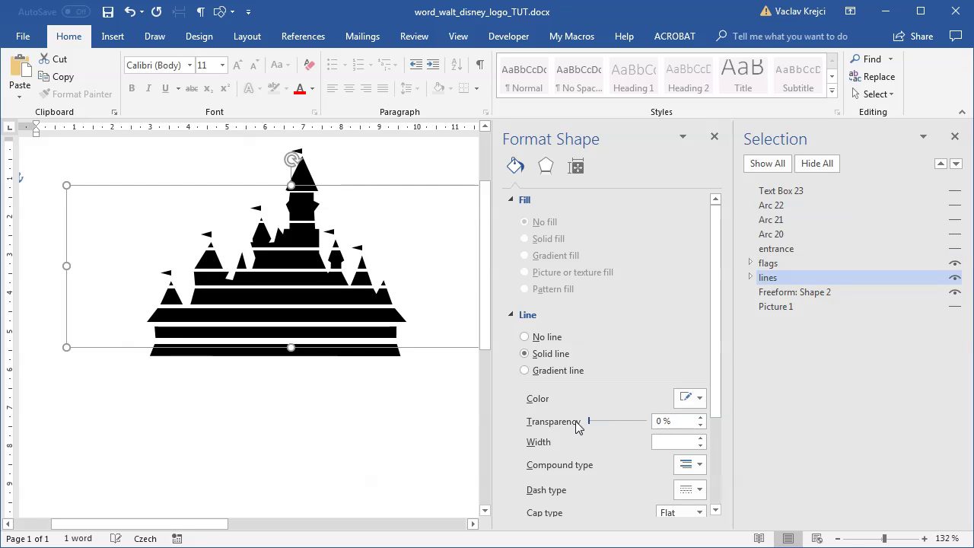
# Step: Show the entrance shape, remove its outline and fill it with white
pyautogui.click(799, 248)
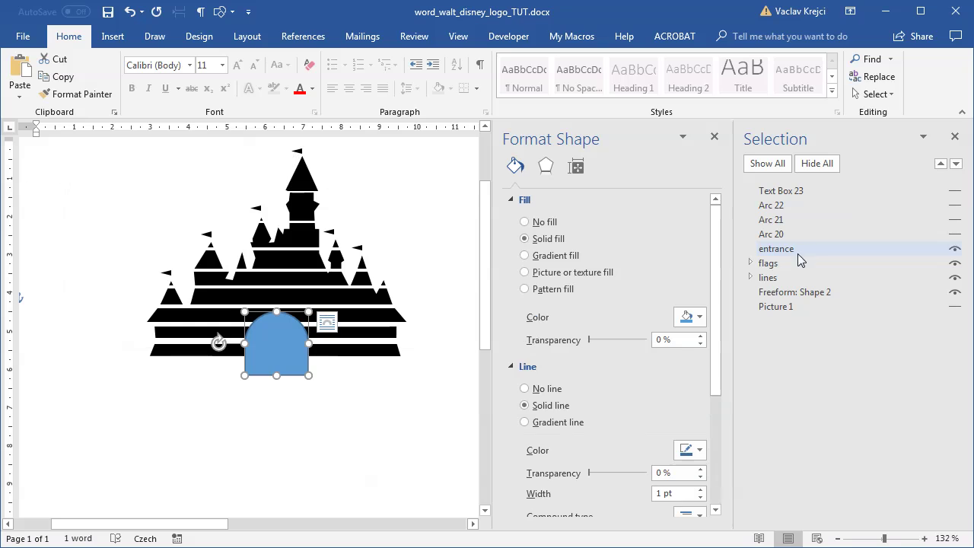
pyautogui.click(547, 389)
pyautogui.click(690, 317)
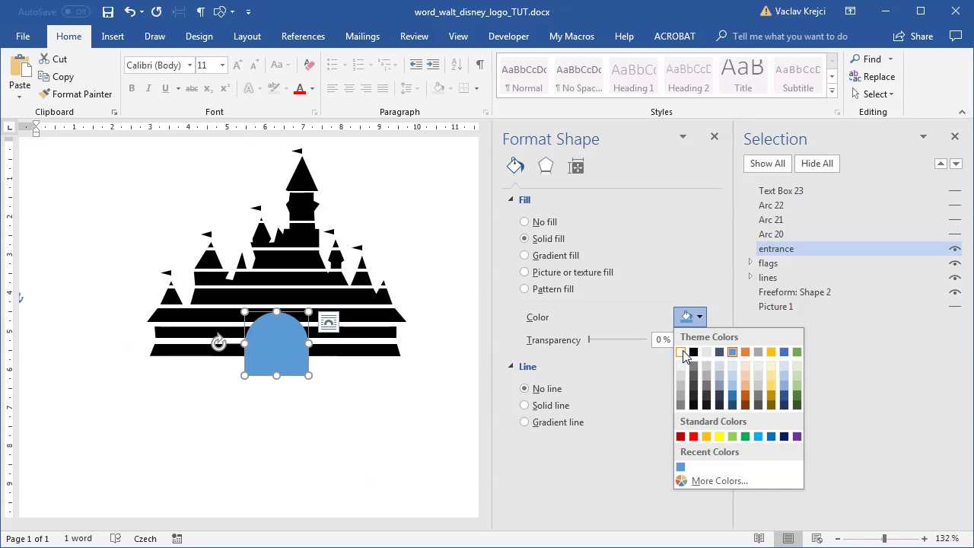
pyautogui.click(683, 353)
# Step: Show the three arcs around the castle and set their line colour to black
pyautogui.click(790, 234)
pyautogui.click(792, 206)
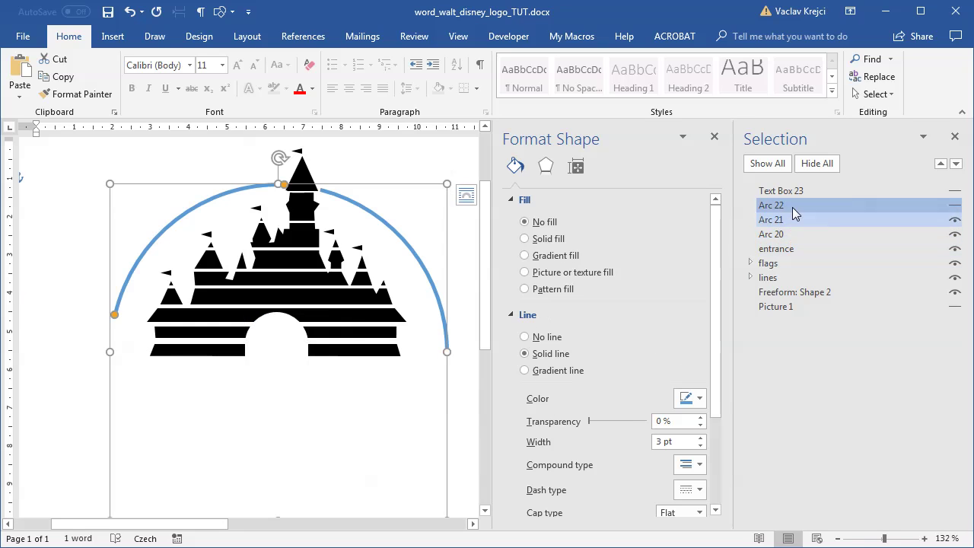
pyautogui.keyDown('ctrl'); pyautogui.click(795, 220); pyautogui.keyUp('ctrl')
pyautogui.keyDown('ctrl'); pyautogui.click(792, 233); pyautogui.keyUp('ctrl')
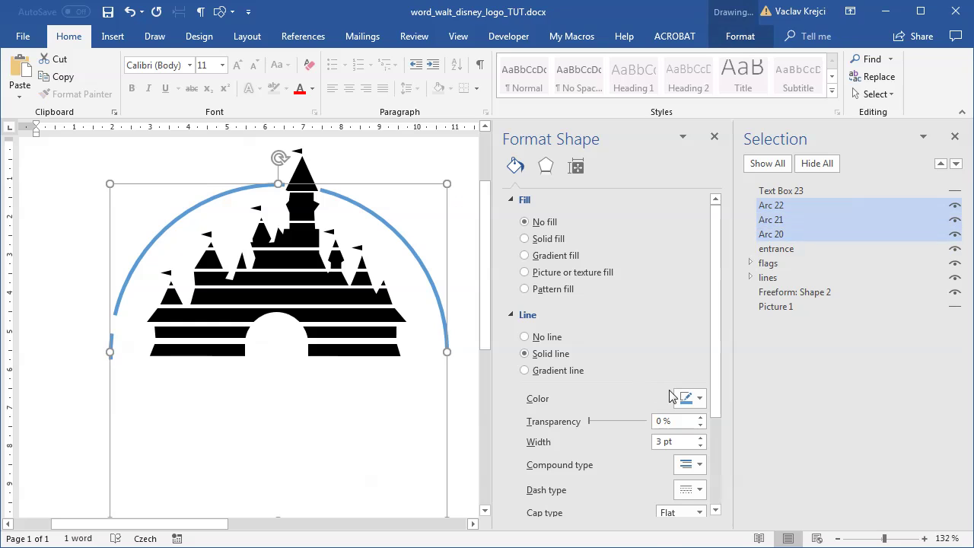
pyautogui.click(693, 398)
pyautogui.click(693, 434)
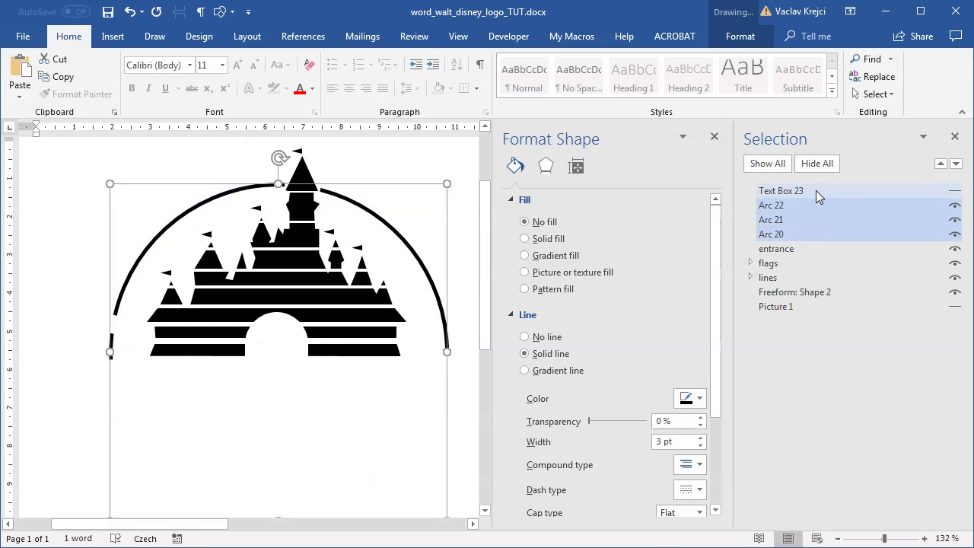
# Step: Show the WaltDisney text box, duplicate it and nudge the copy over the original
pyautogui.click(954, 190)
pyautogui.click(781, 190)
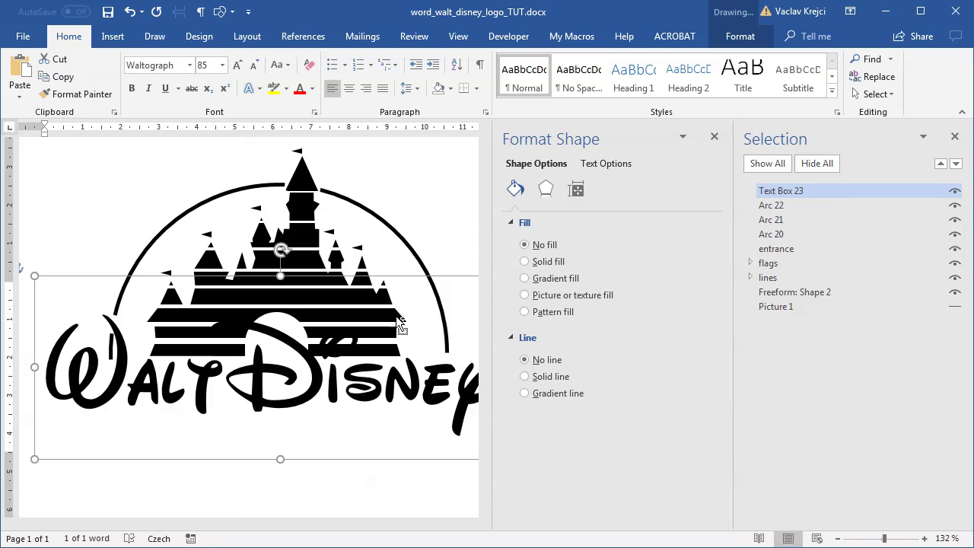
pyautogui.hotkey('ctrl', 'v')
pyautogui.press('Up')
pyautogui.press('Up')
pyautogui.press('Left')
pyautogui.press('Left')
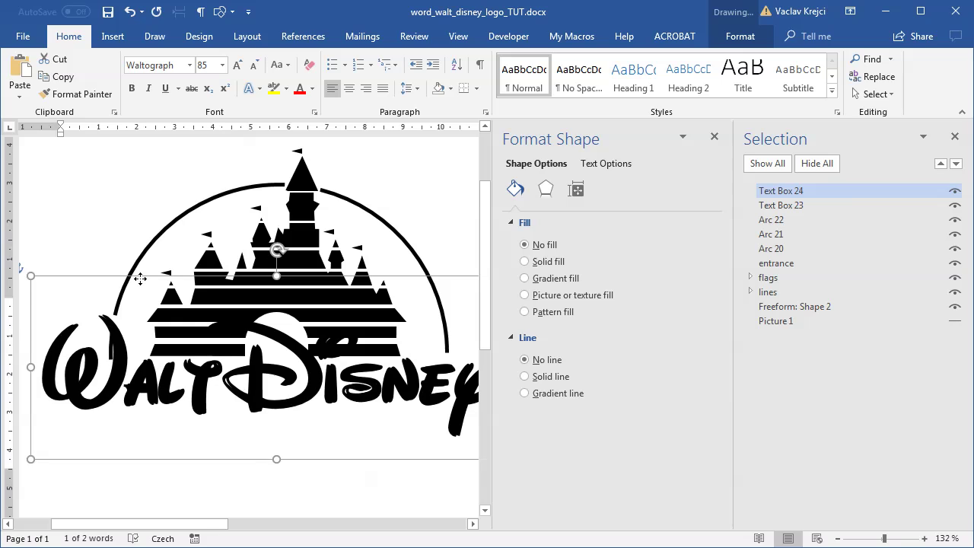
# Step: Remove the shape outline of Text Box 23 and give its text a solid white 5 pt outline
pyautogui.click(811, 207)
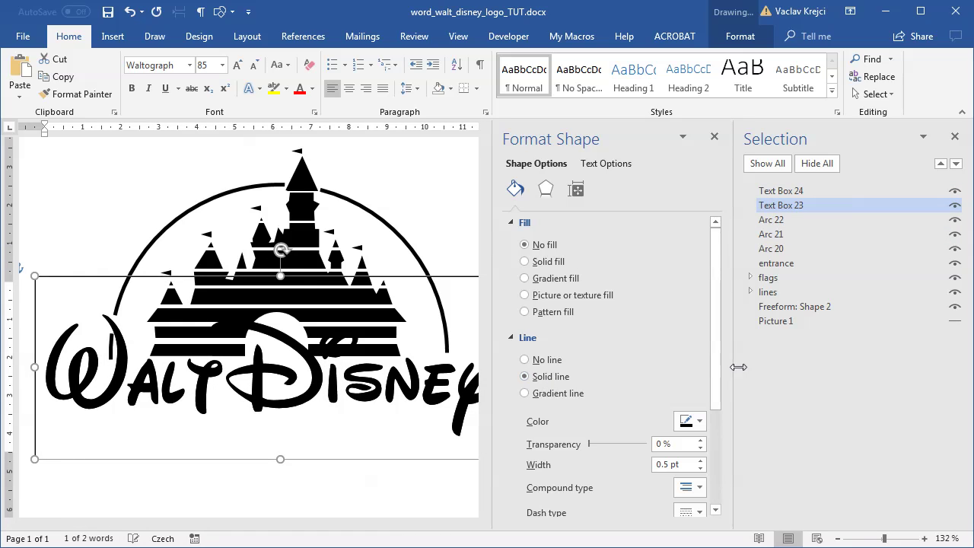
pyautogui.click(548, 361)
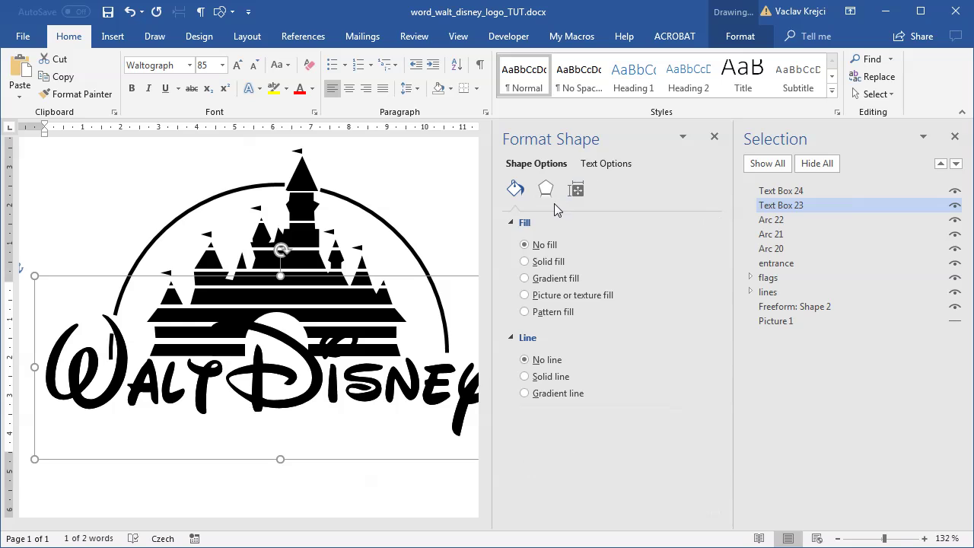
pyautogui.click(601, 162)
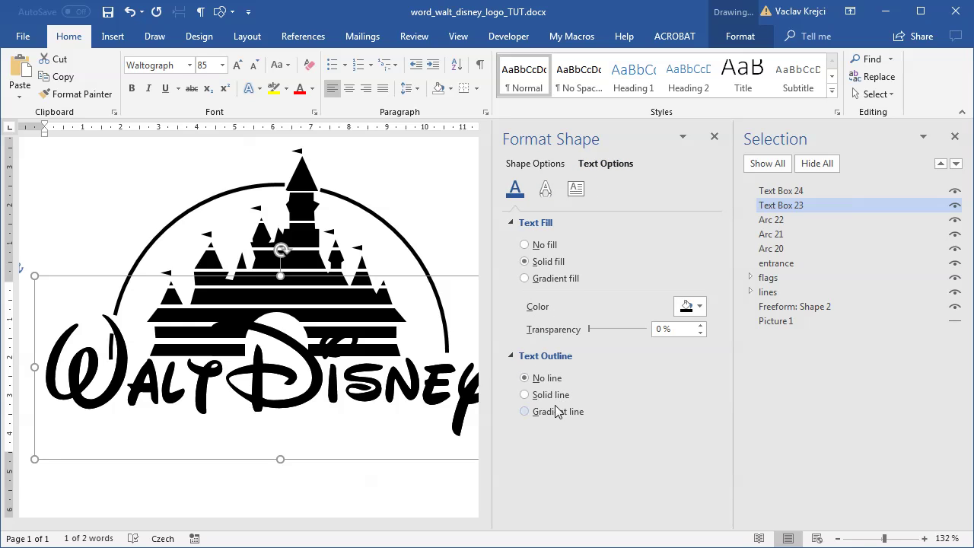
pyautogui.scroll(-3, 720, 374)
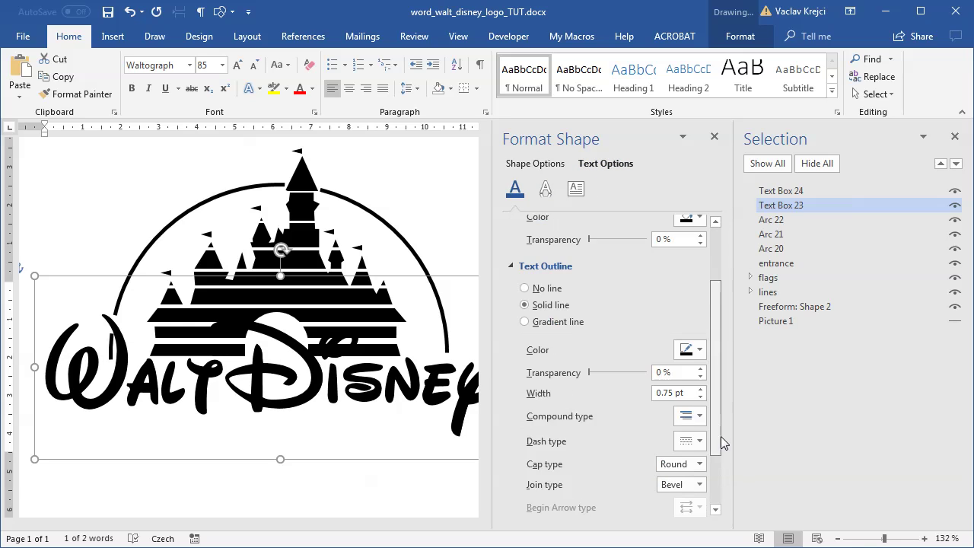
pyautogui.click(694, 331)
pyautogui.click(732, 449)
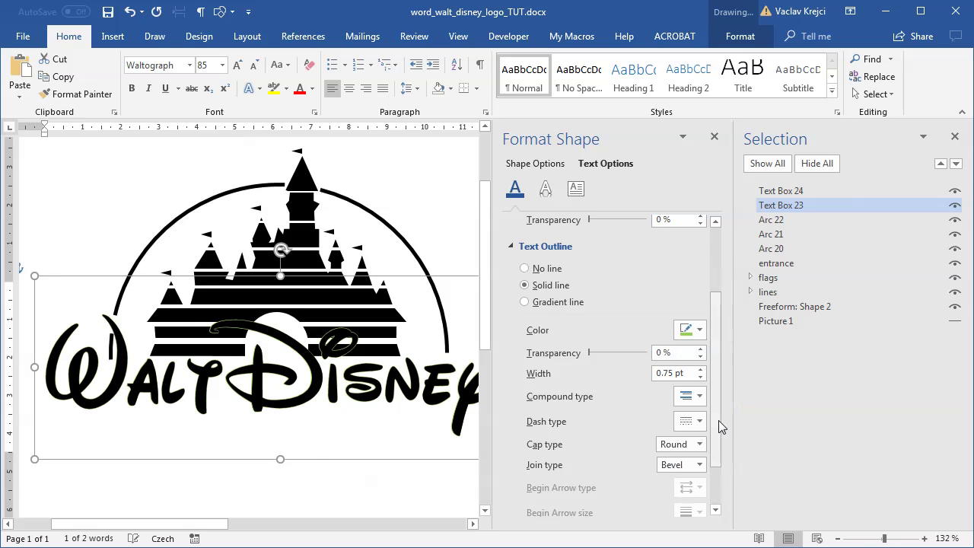
pyautogui.moveTo(691, 375); pyautogui.dragTo(626, 373)
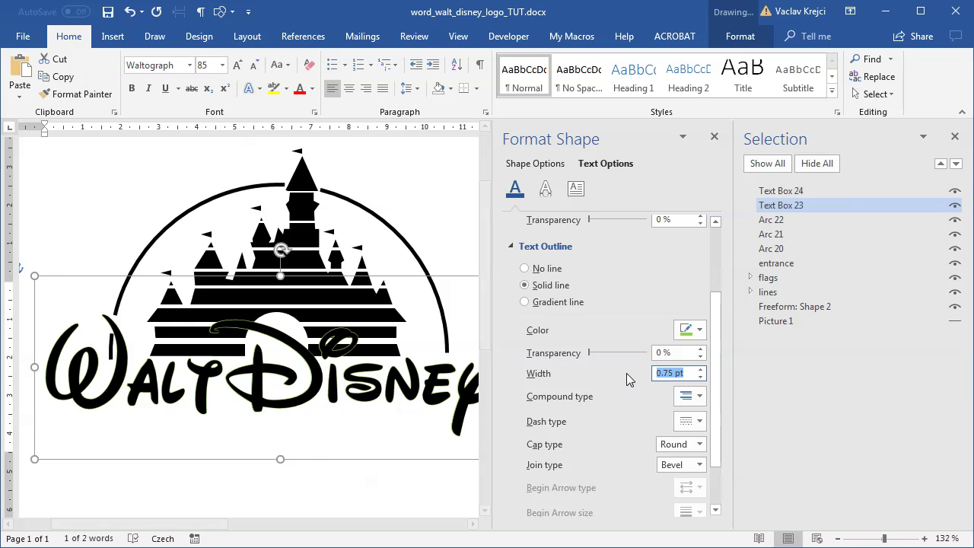
pyautogui.write('5')
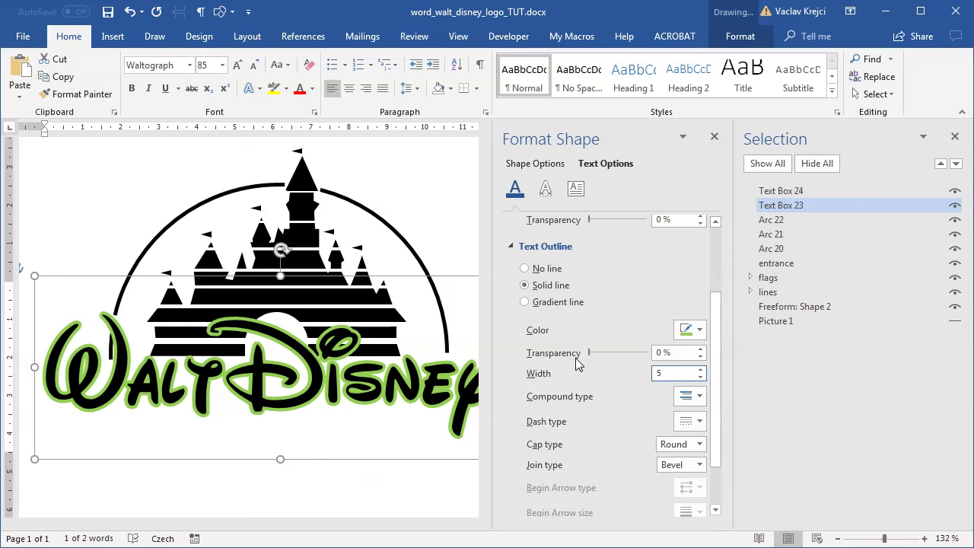
pyautogui.click(699, 330)
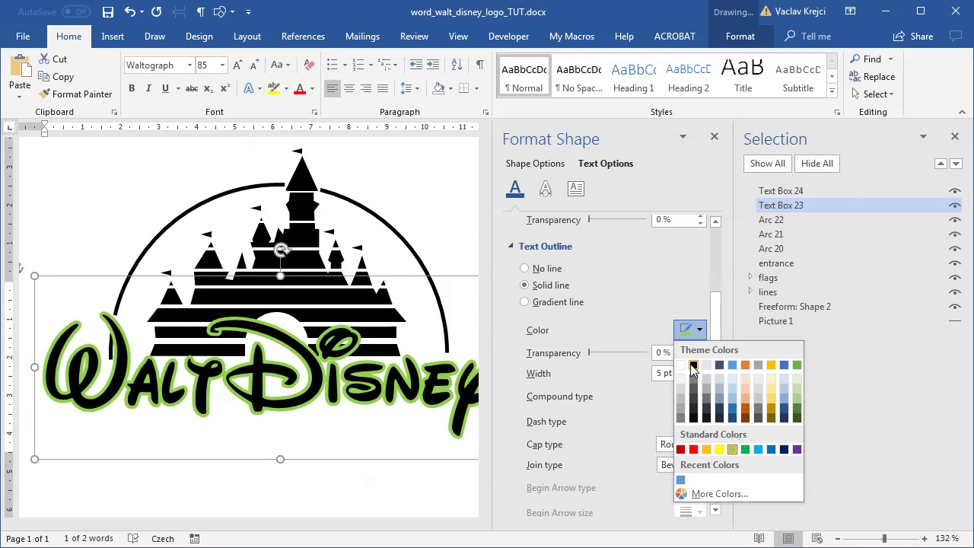
pyautogui.click(681, 366)
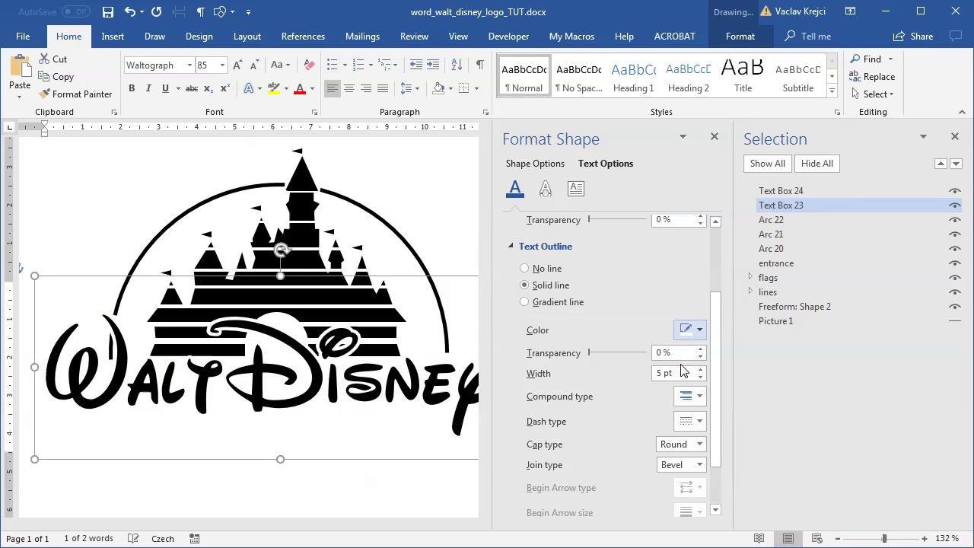
# Step: Group both text boxes, the three arcs, entrance, flags, lines and castle freeform into one object, leaving out Picture 1
pyautogui.moveTo(882, 538); pyautogui.dragTo(877, 539)
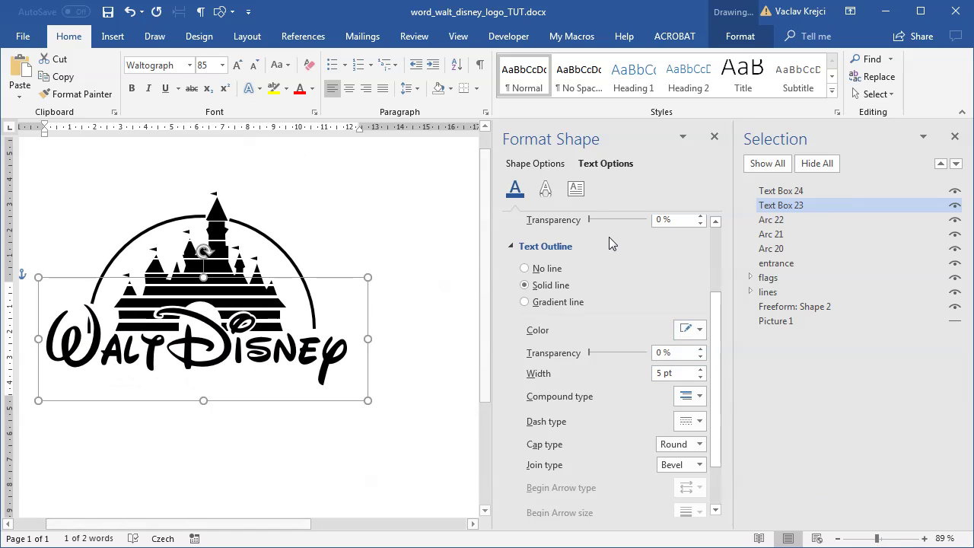
pyautogui.click(781, 191)
pyautogui.keyDown('shift'); pyautogui.click(771, 220); pyautogui.keyUp('shift')
pyautogui.keyDown('shift'); pyautogui.click(791, 234); pyautogui.keyUp('shift')
pyautogui.keyDown('shift'); pyautogui.click(794, 248); pyautogui.keyUp('shift')
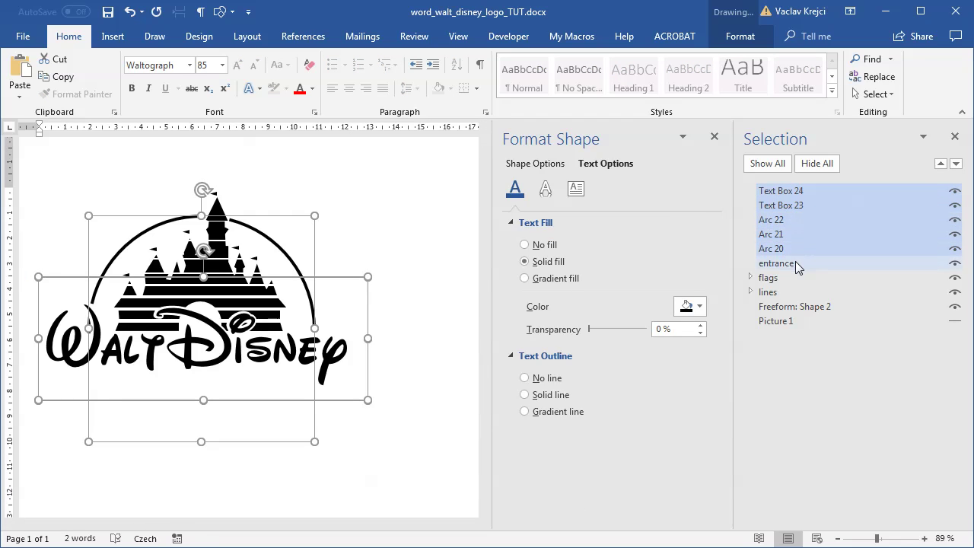
pyautogui.keyDown('shift'); pyautogui.click(796, 263); pyautogui.keyUp('shift')
pyautogui.keyDown('shift'); pyautogui.click(796, 291); pyautogui.keyUp('shift')
pyautogui.keyDown('shift'); pyautogui.click(792, 278); pyautogui.keyUp('shift')
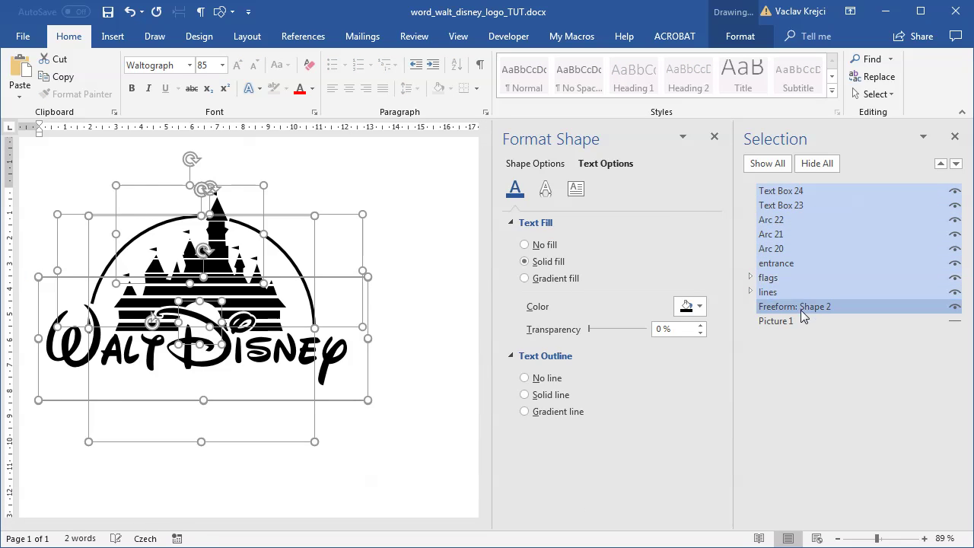
pyautogui.keyDown('shift'); pyautogui.click(800, 307); pyautogui.keyUp('shift')
pyautogui.click(740, 36)
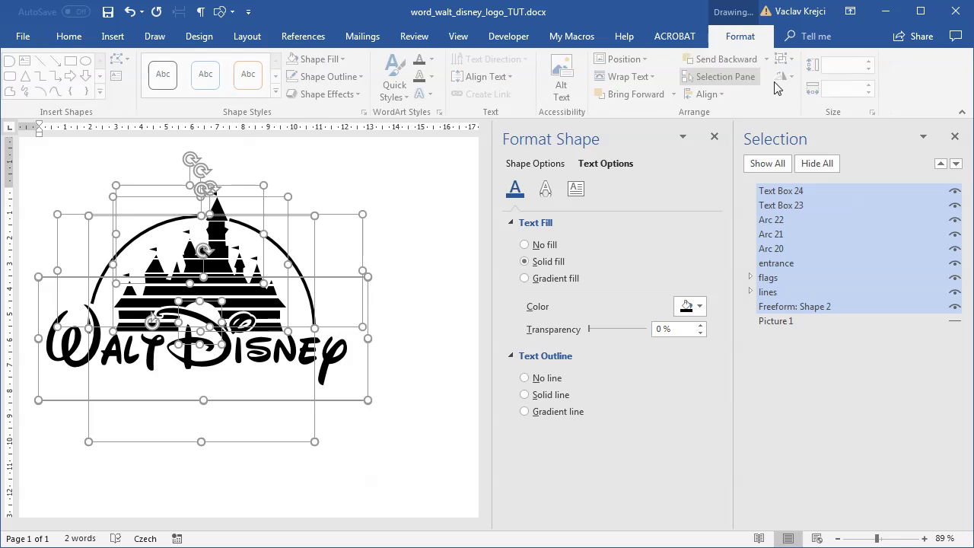
pyautogui.click(788, 58)
pyautogui.click(811, 79)
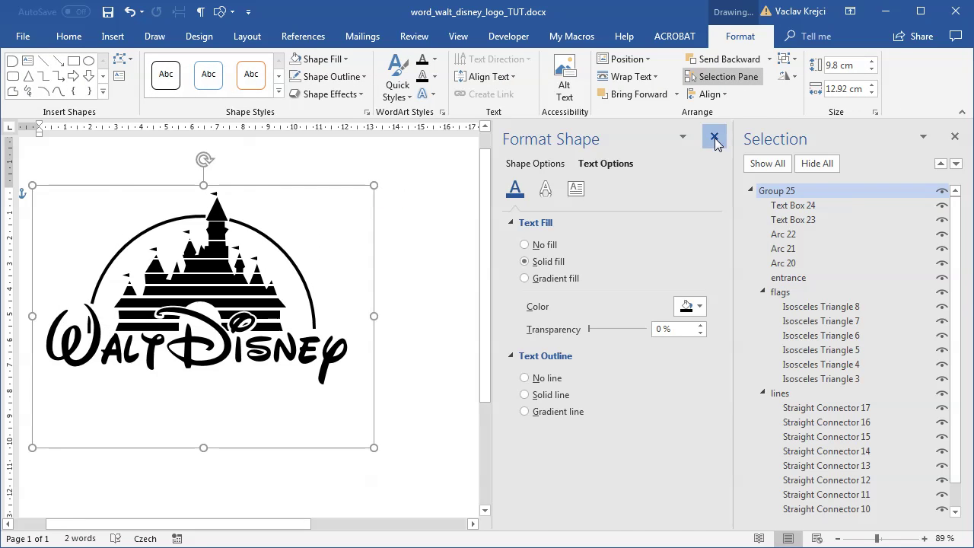
pyautogui.click(715, 137)
pyautogui.click(751, 191)
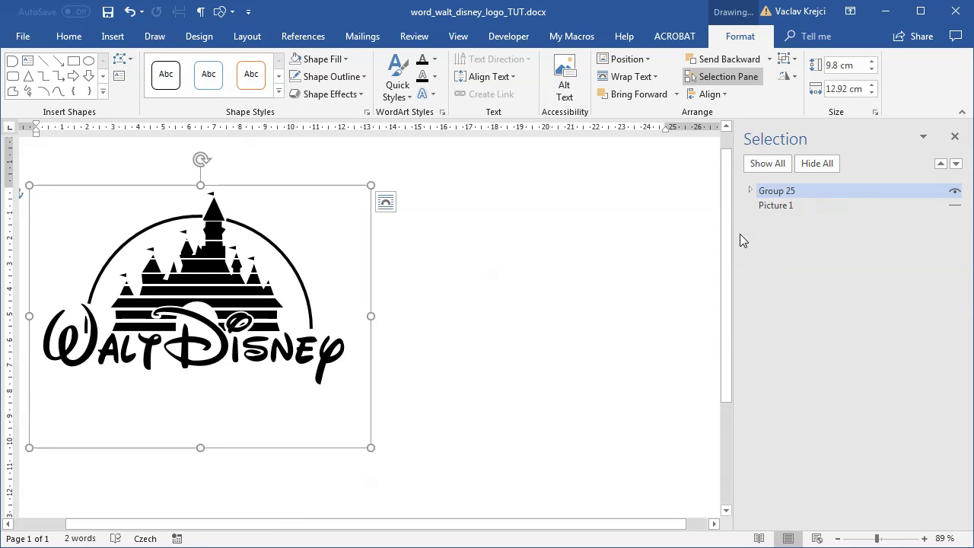
# Step: Show the reference Picture 1, move the grouped logo beside it on the right and shift the picture slightly left
pyautogui.click(867, 538)
pyautogui.click(784, 207)
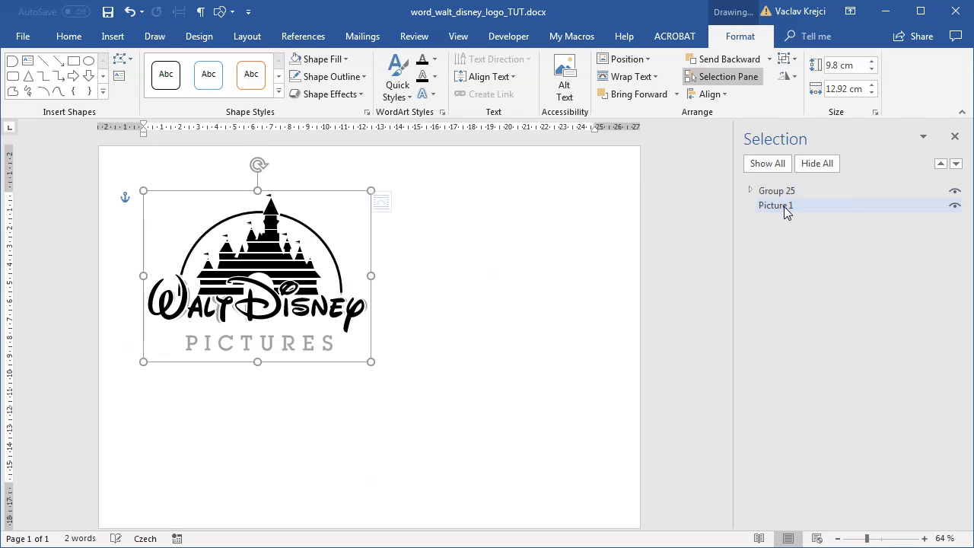
pyautogui.click(791, 191)
pyautogui.moveTo(319, 191); pyautogui.dragTo(547, 192)
pyautogui.click(214, 259)
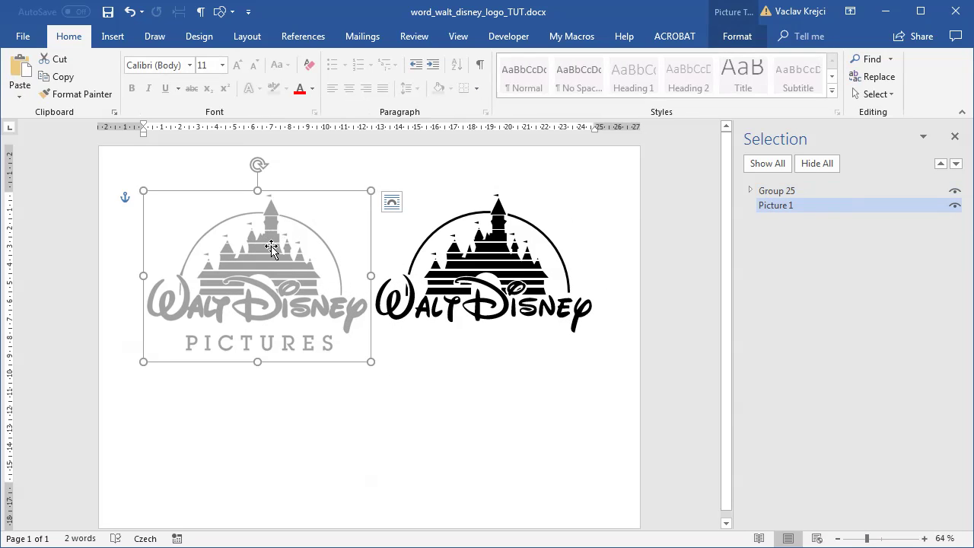
pyautogui.moveTo(214, 259); pyautogui.dragTo(199, 259)
# Step: Reset the reference picture's formatting to its original colours and deselect it
pyautogui.click(744, 38)
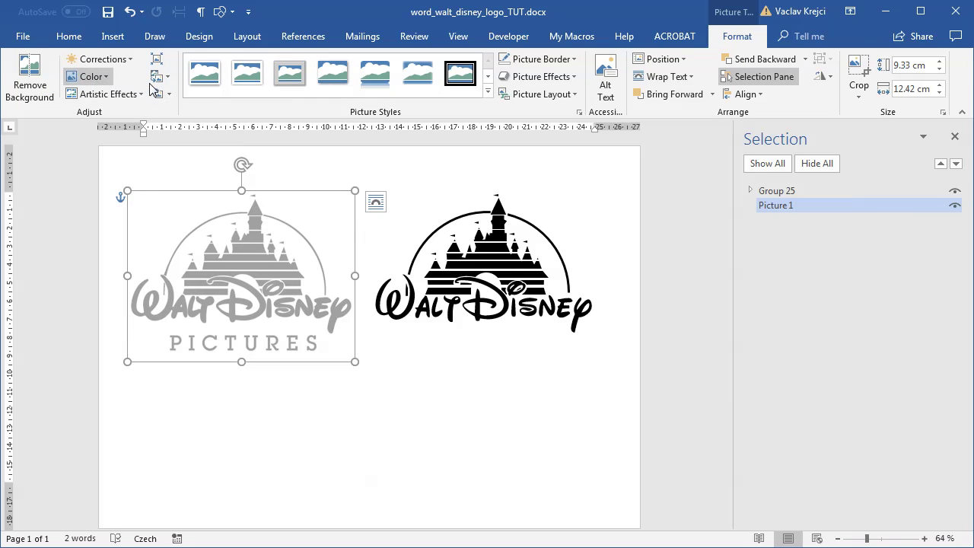
pyautogui.click(157, 94)
pyautogui.click(461, 428)
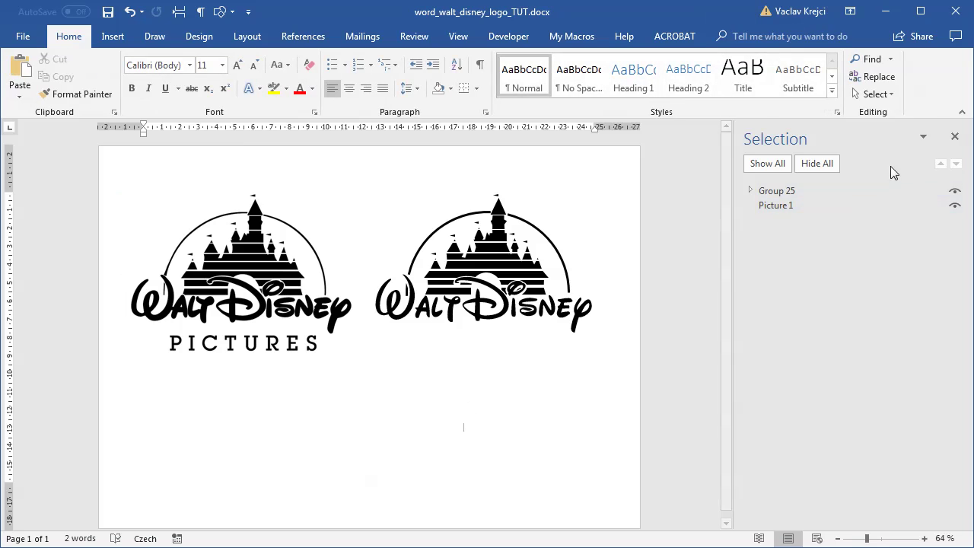
# Step: Hide the object list and compare the reference picture and the recreated logo side by side at 90 % zoom
pyautogui.click(955, 136)
pyautogui.click(884, 538)
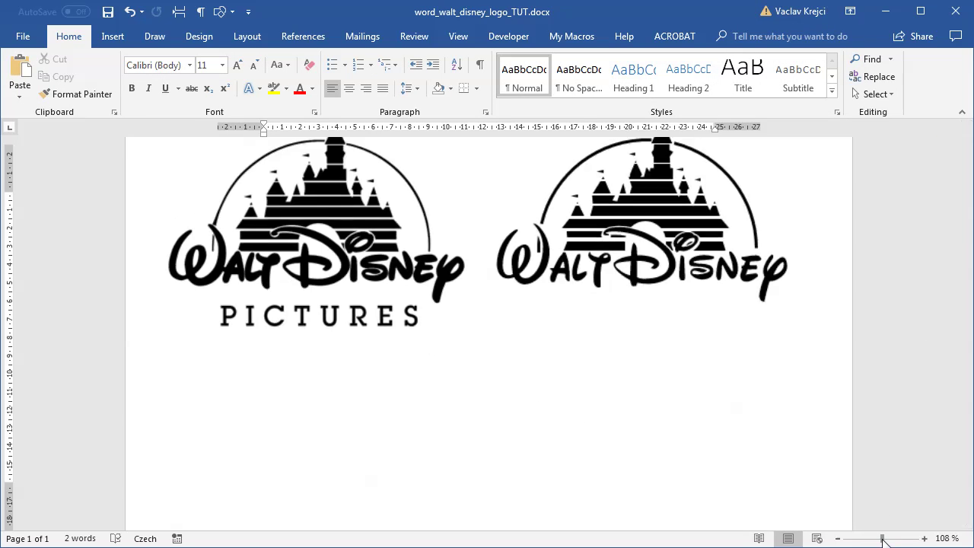
pyautogui.click(838, 538)
pyautogui.click(839, 538)
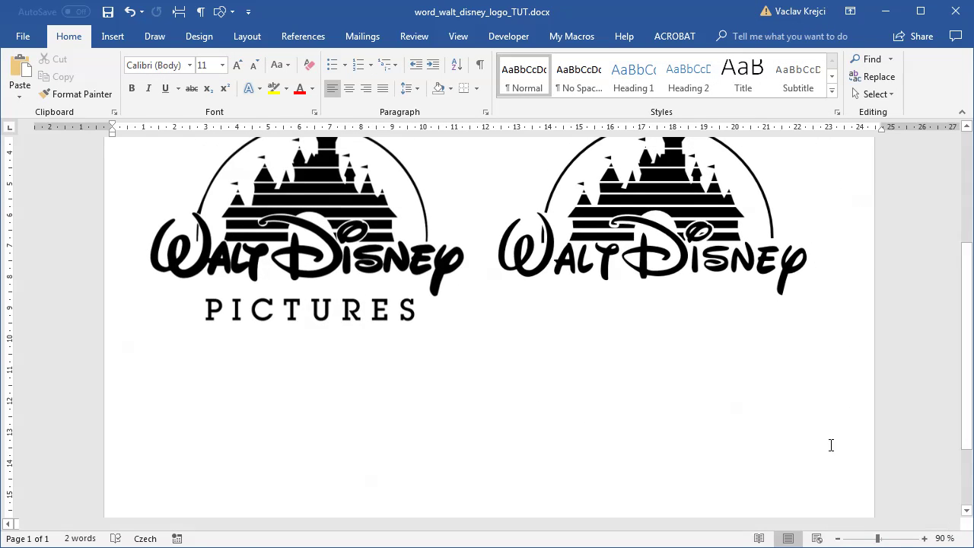
pyautogui.scroll(2, 840, 440)
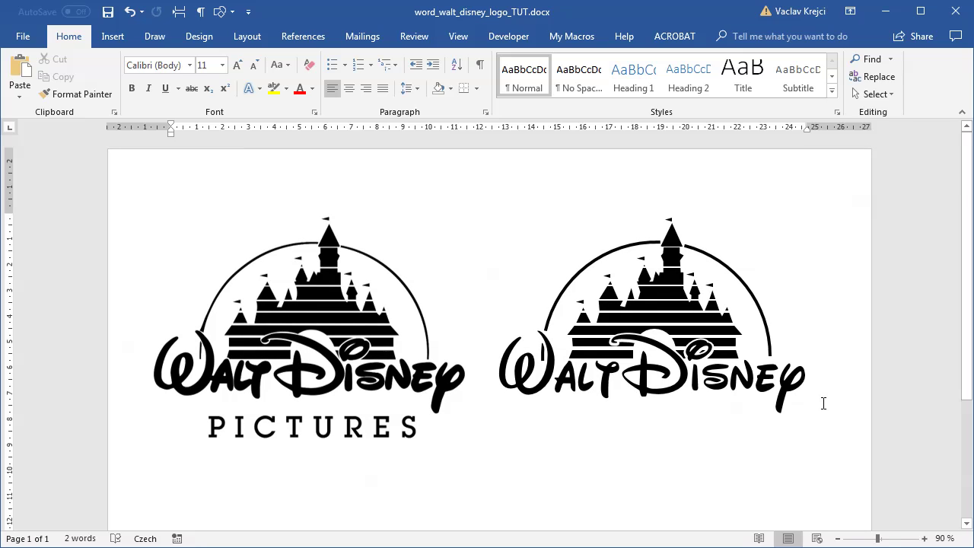